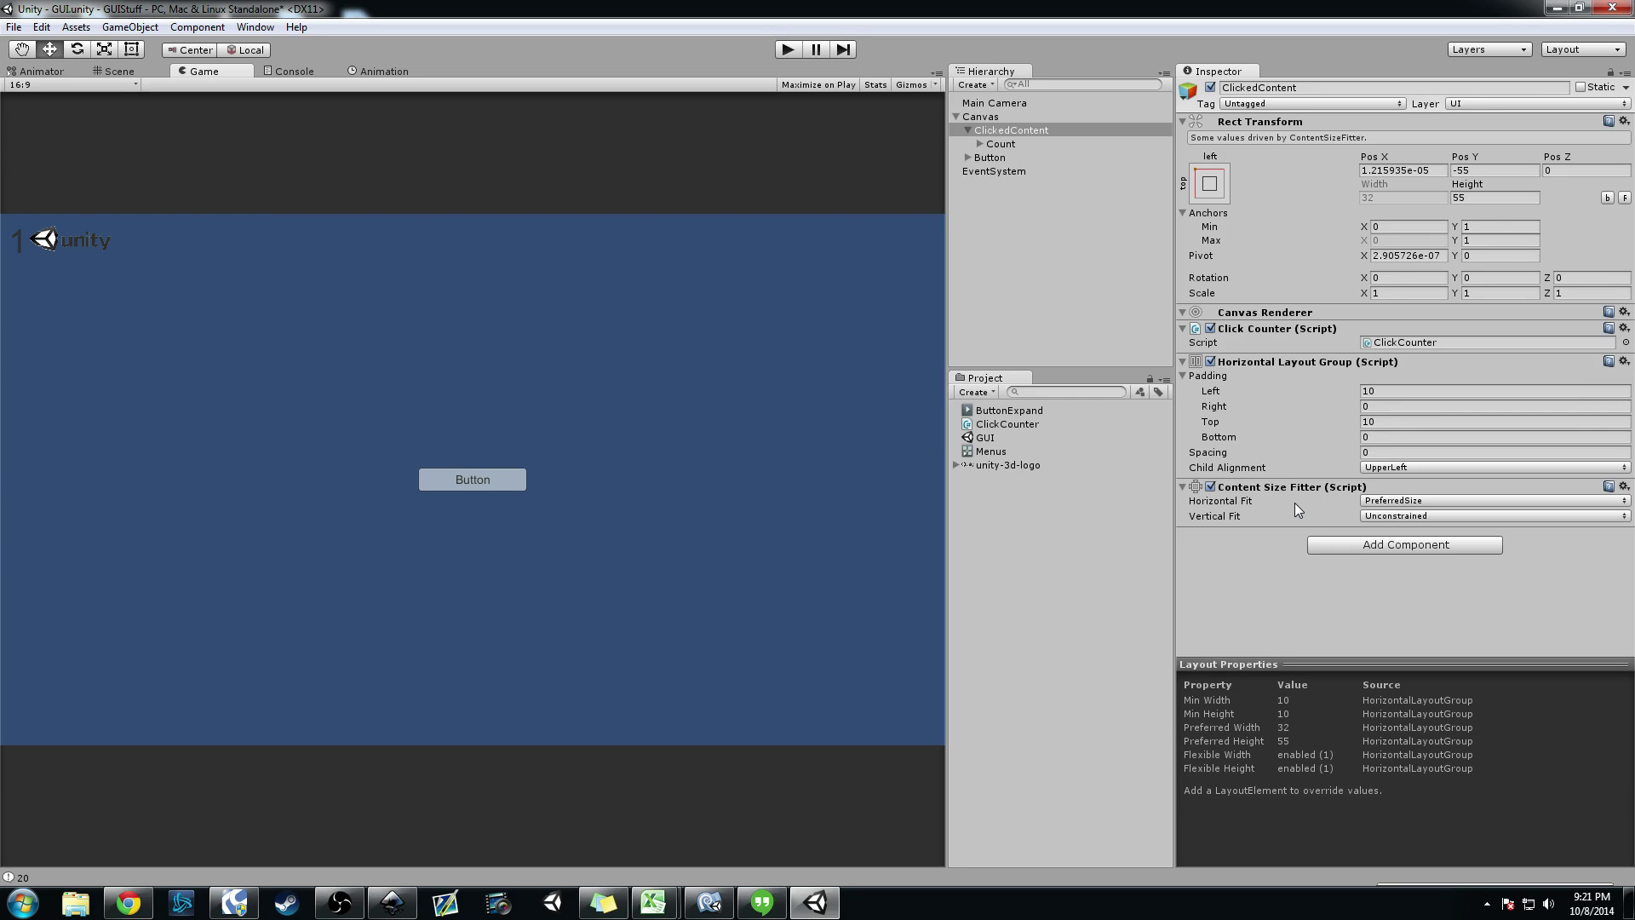
click(1396, 544)
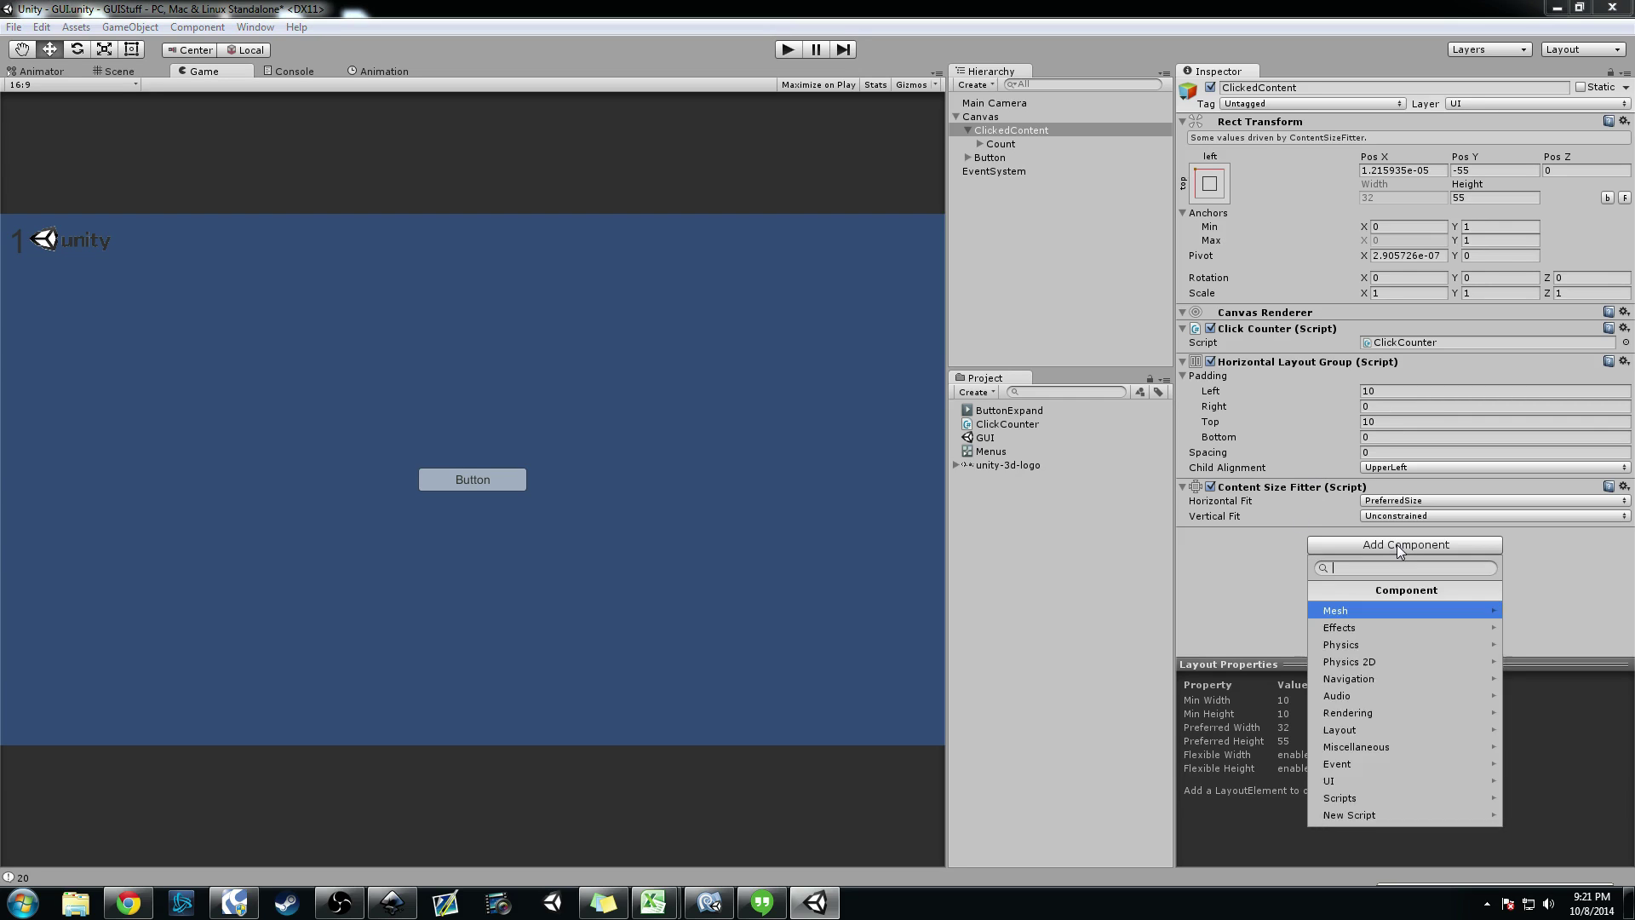
click(1361, 732)
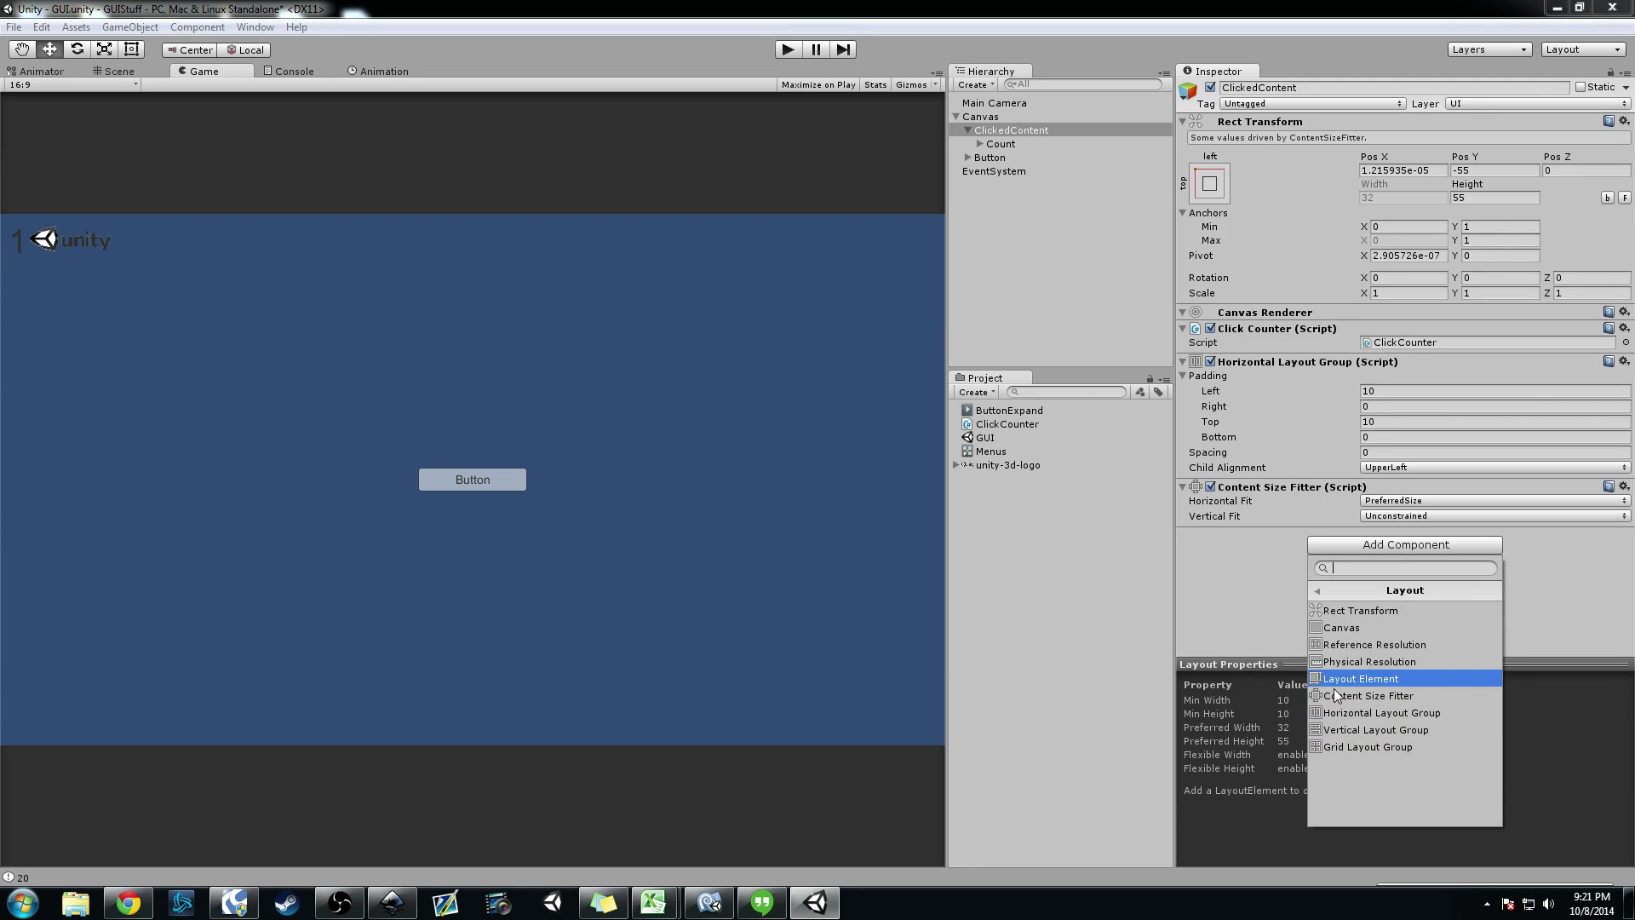
click(1239, 619)
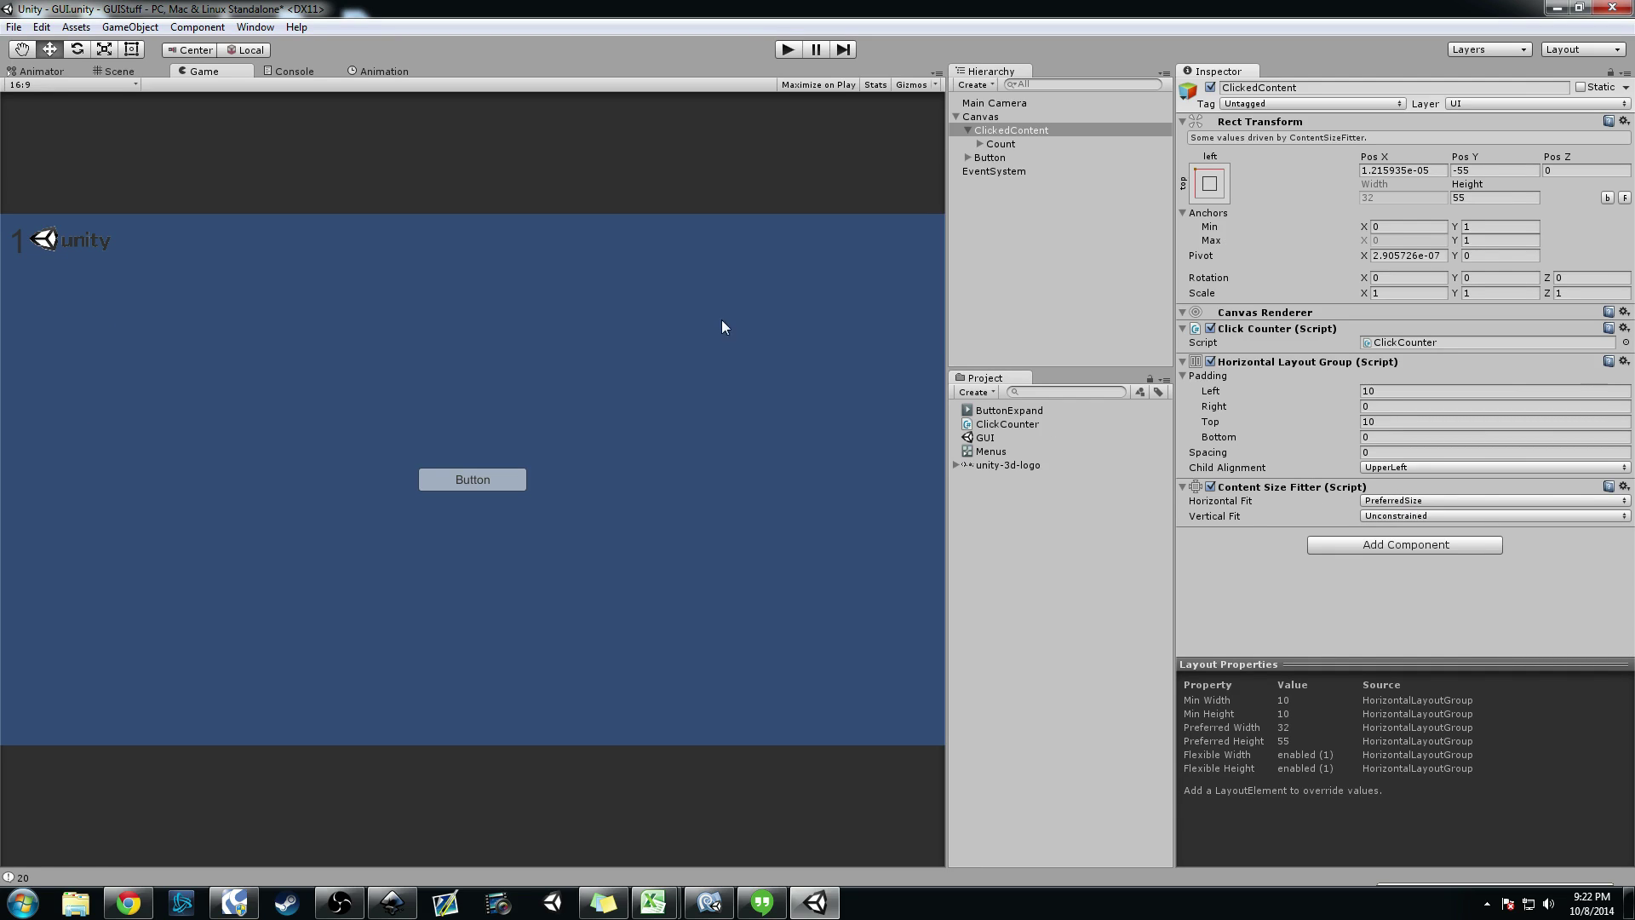
click(999, 144)
Step: Select the Count text and frame it in the Scene view
click(981, 143)
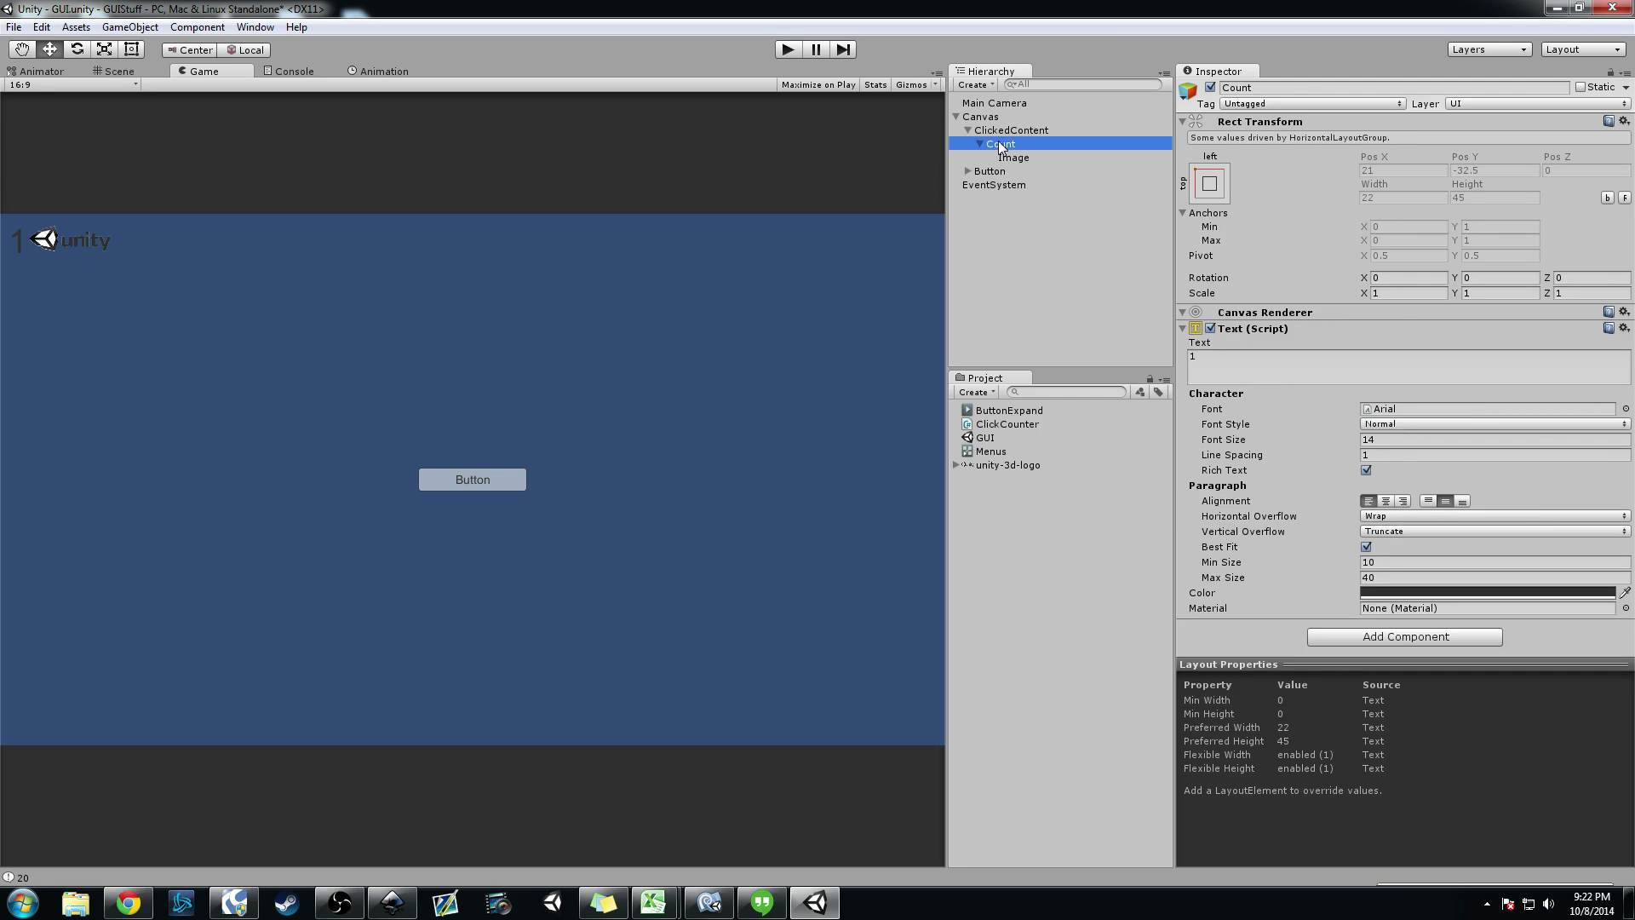
click(1220, 360)
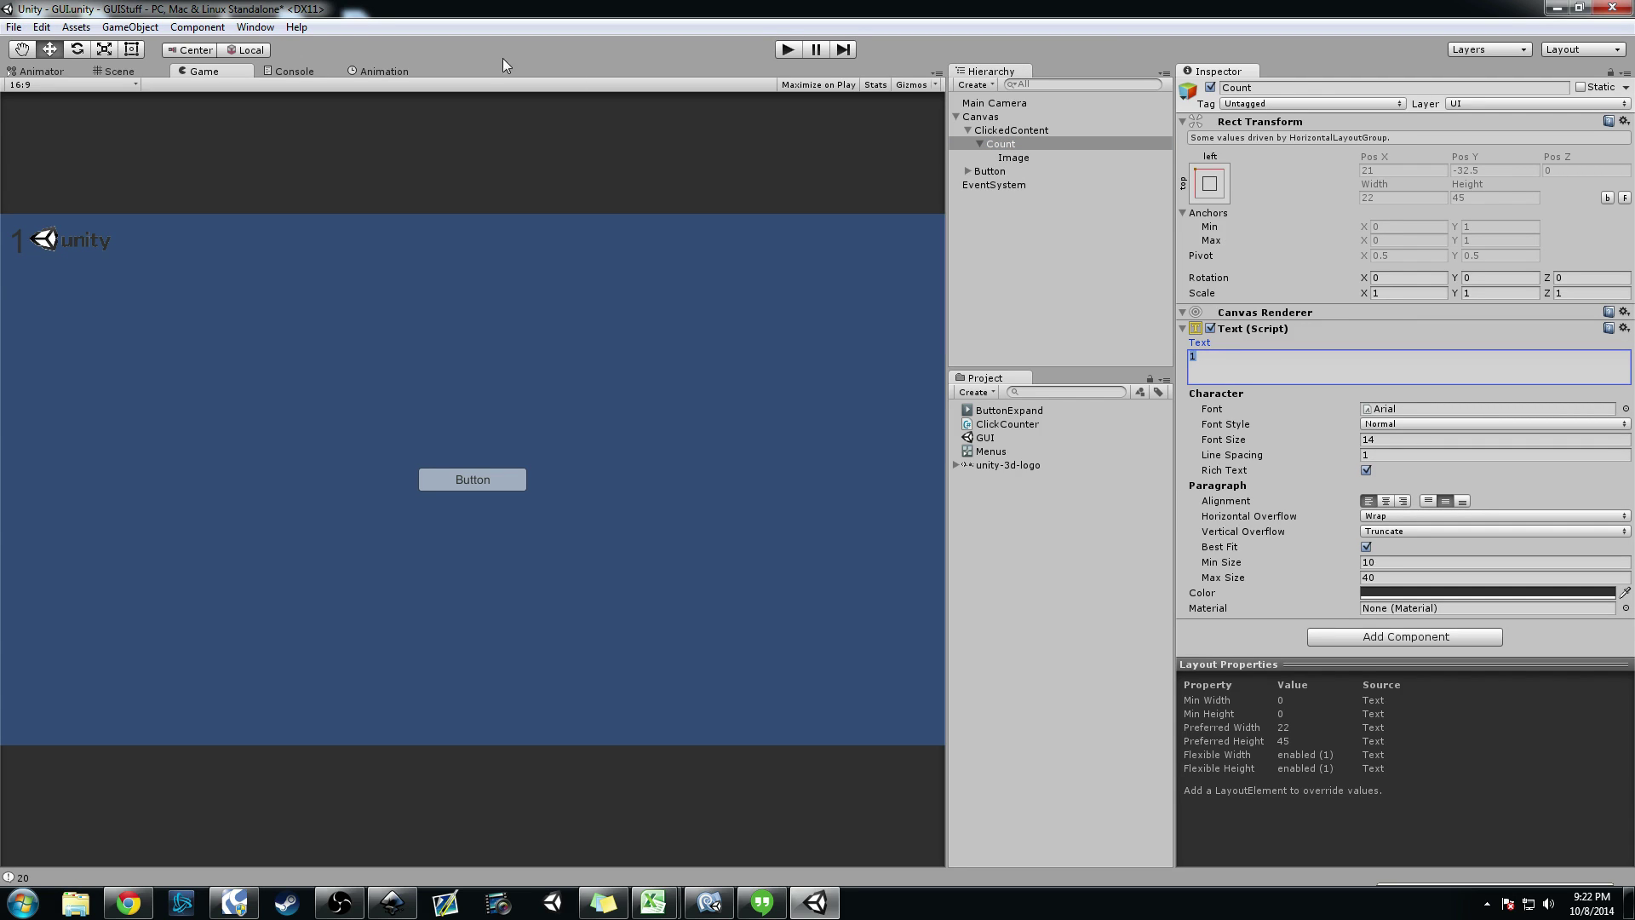
click(119, 72)
key(f)
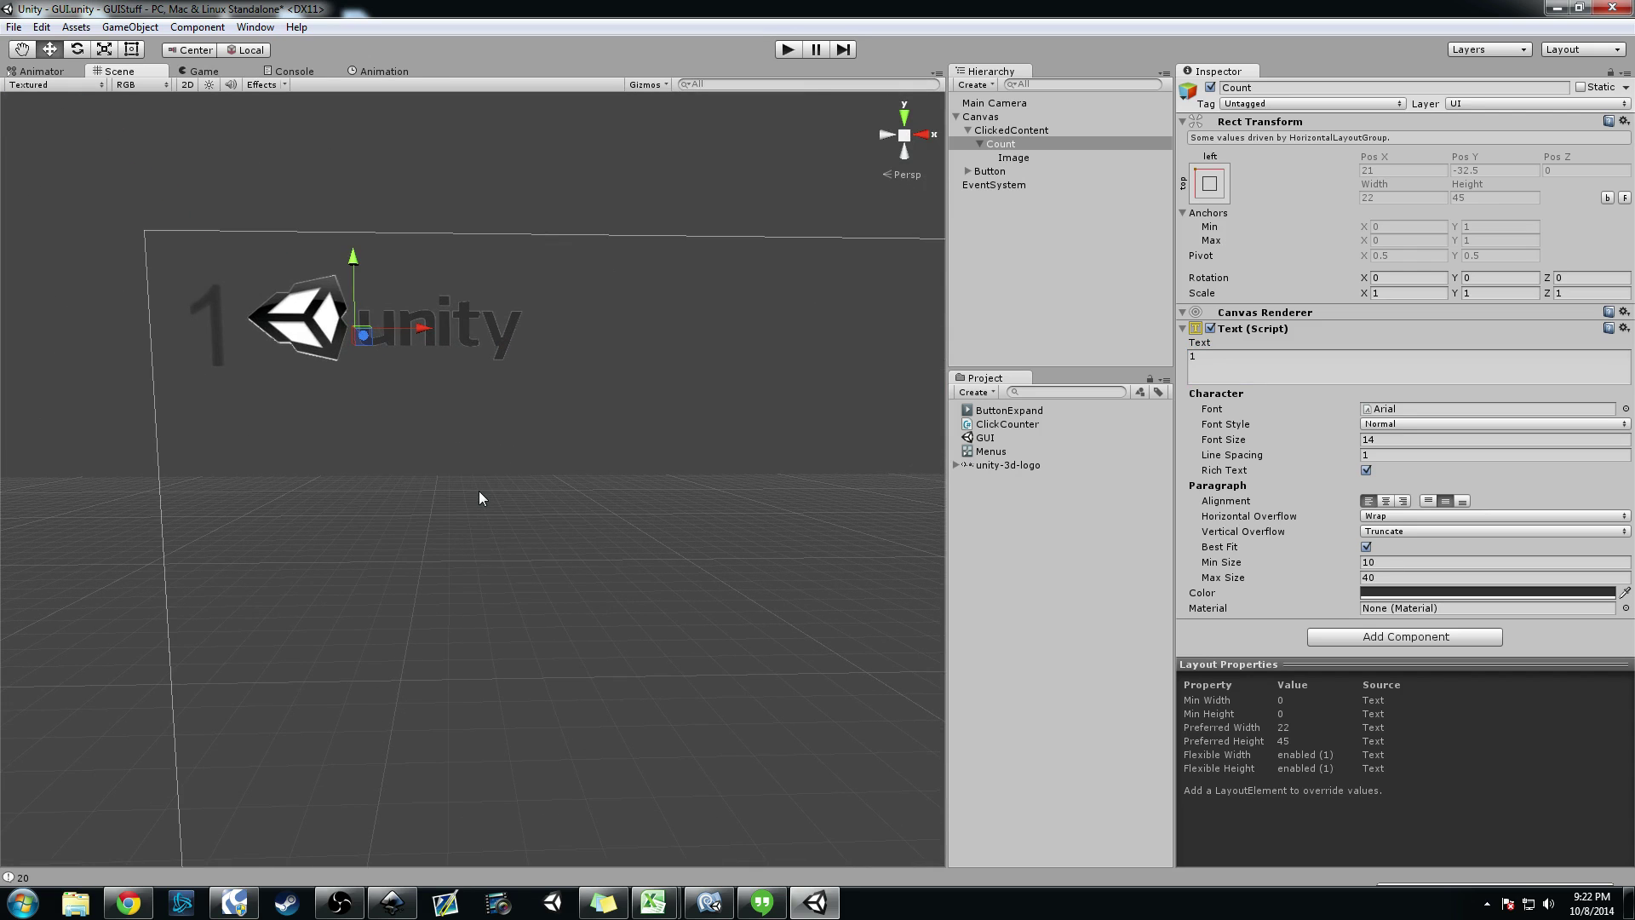
Step: Set the counter text to 12345 and check that ClickedContent widens to 120
click(1251, 356)
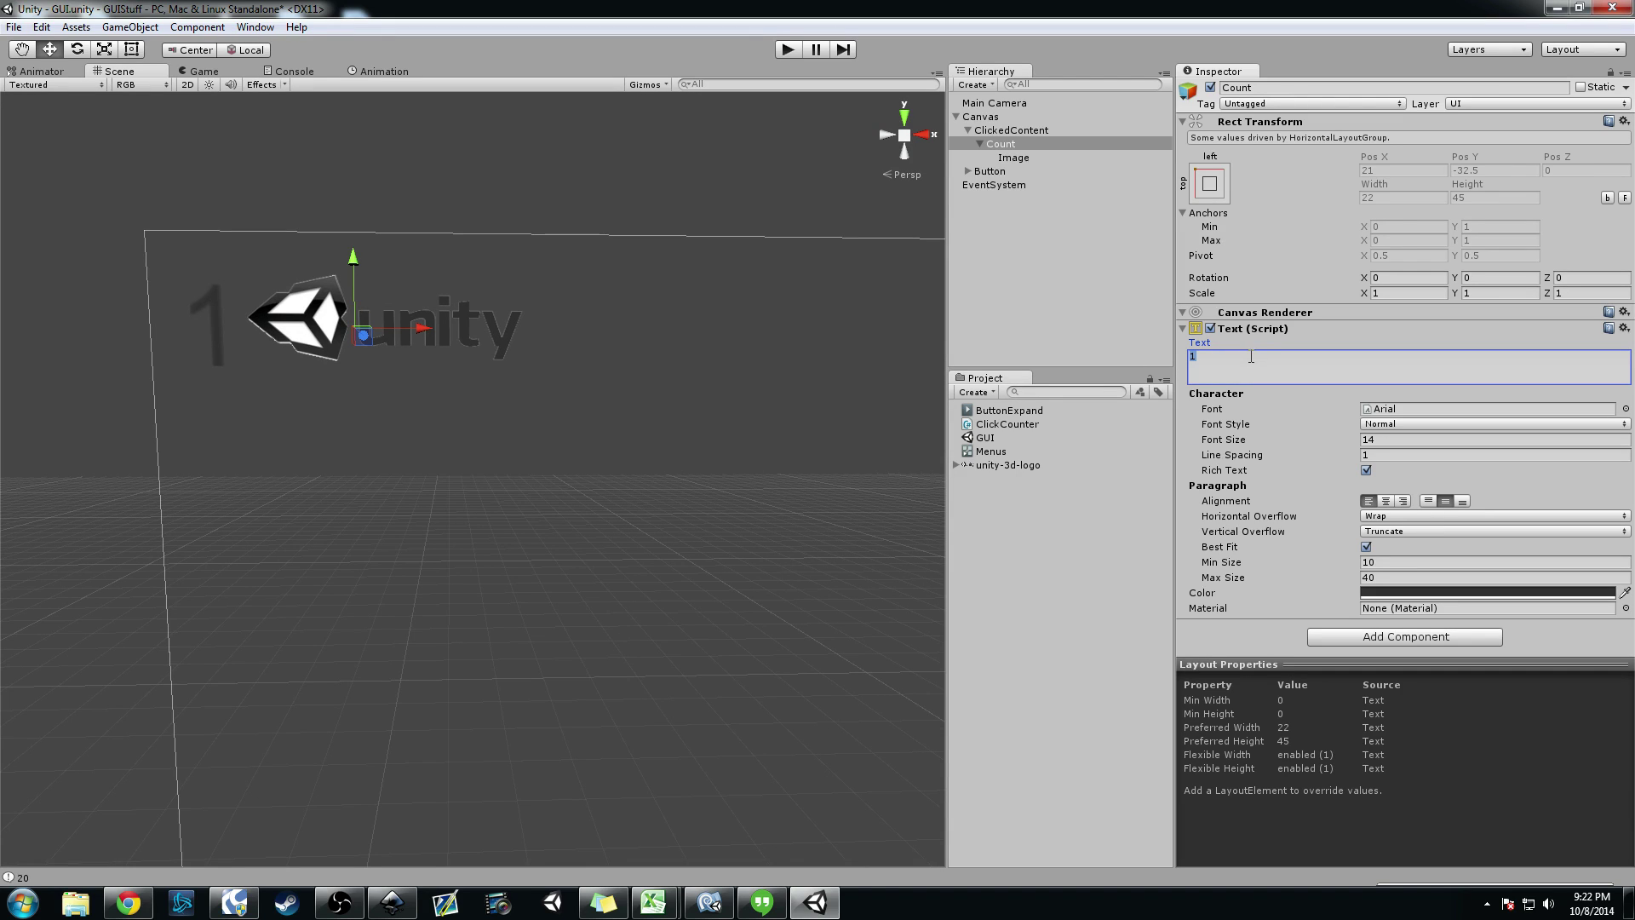
text(12345)
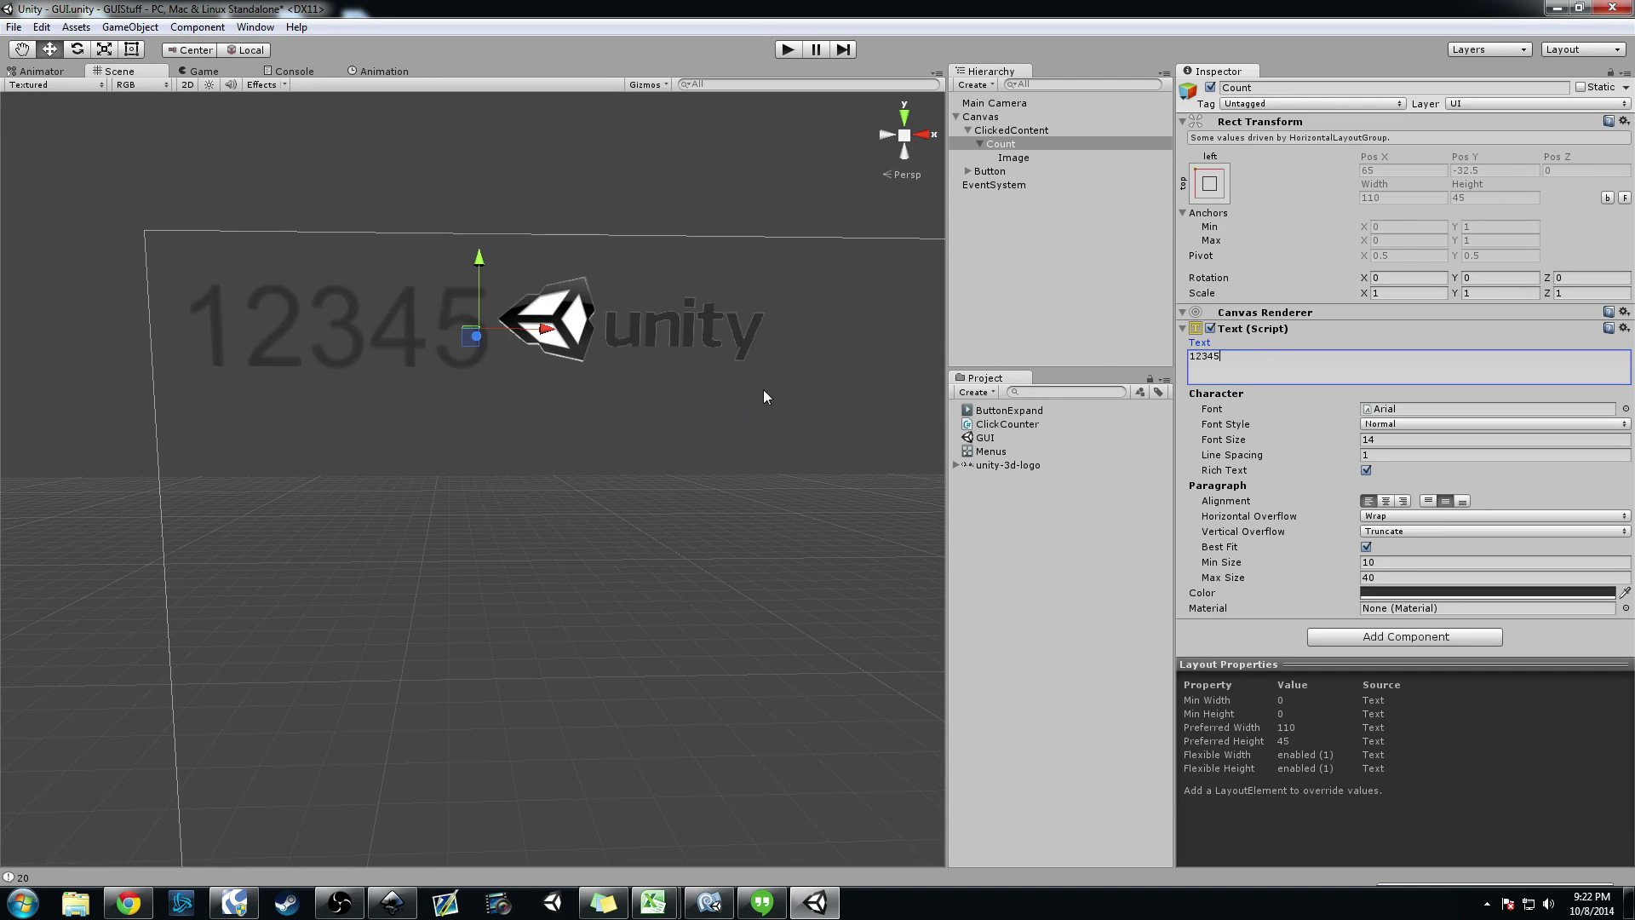
middle_drag(763, 396, 707, 394)
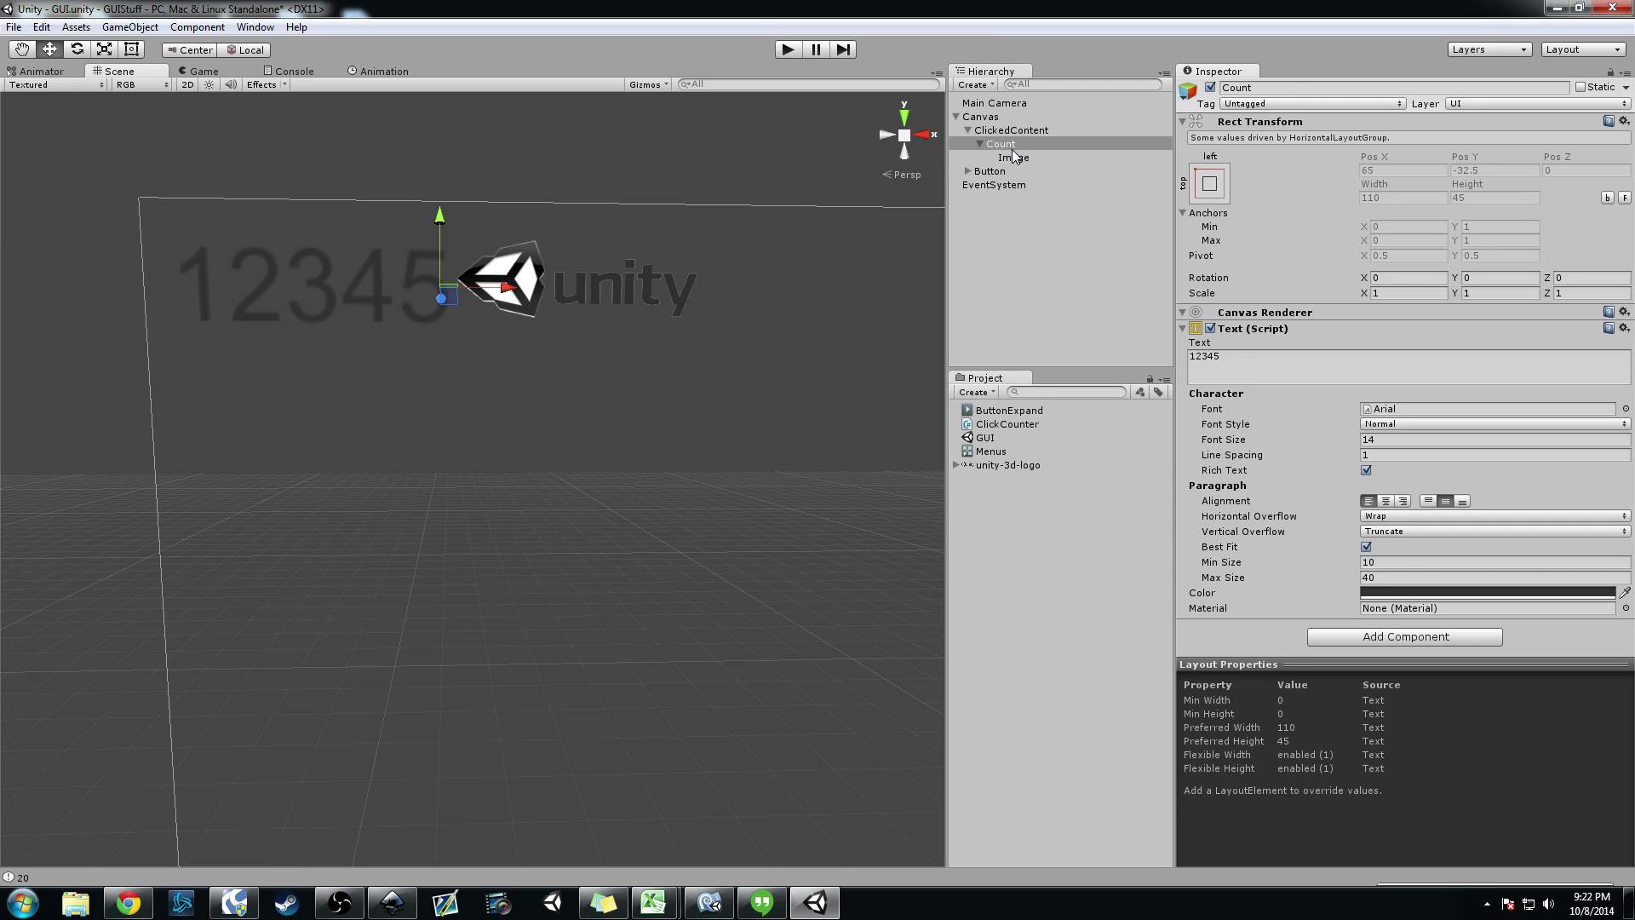
click(1272, 358)
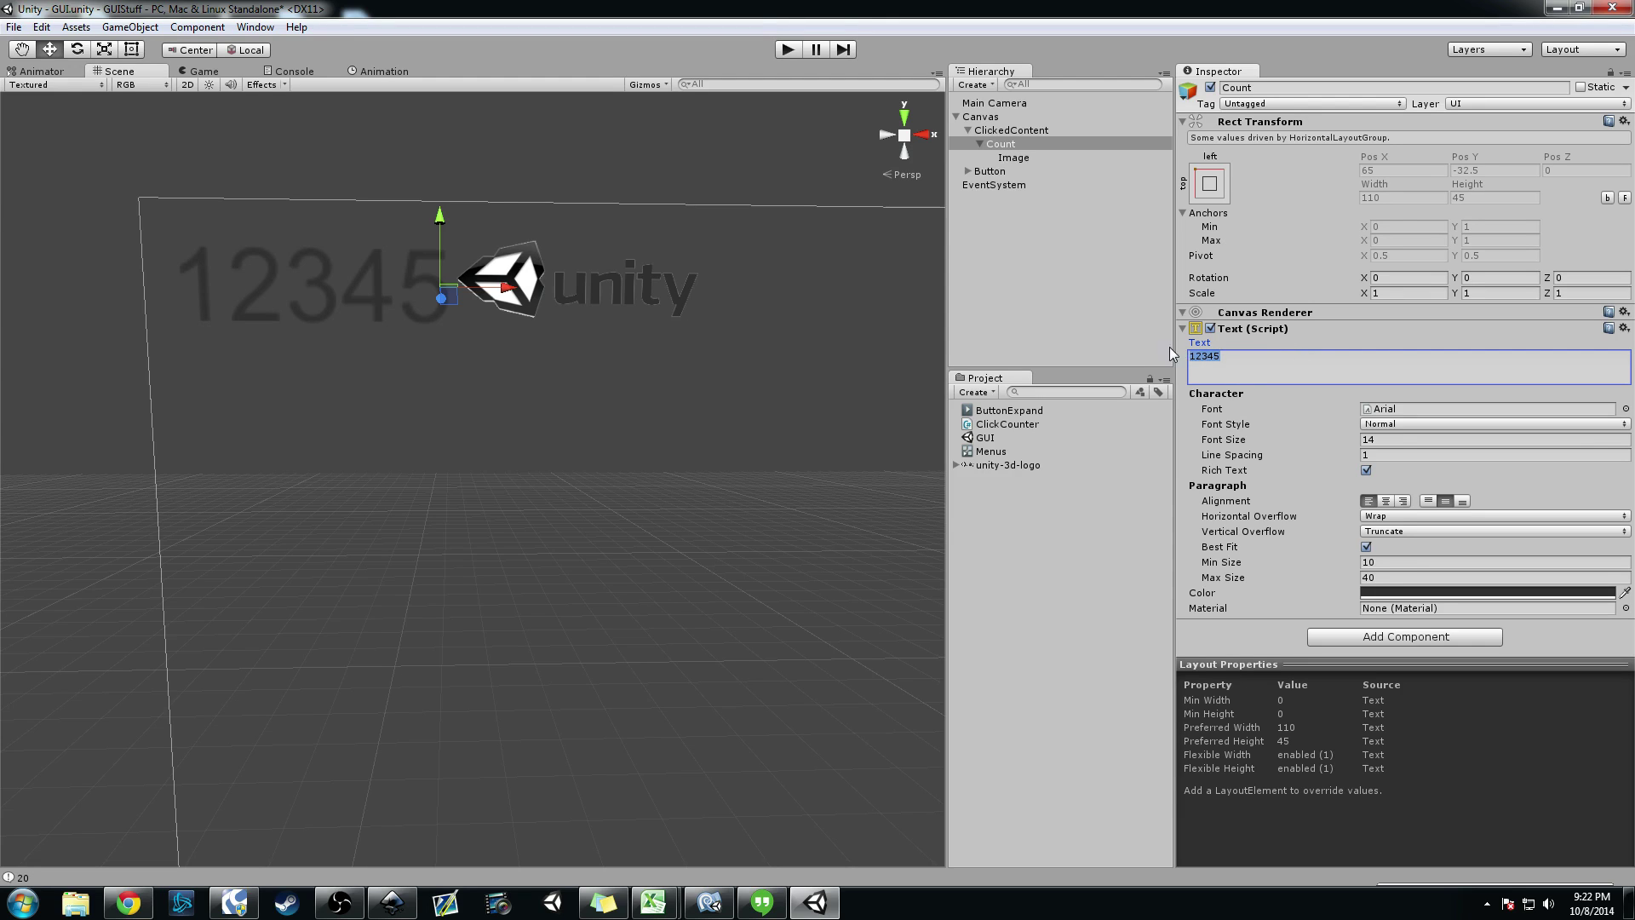
click(998, 131)
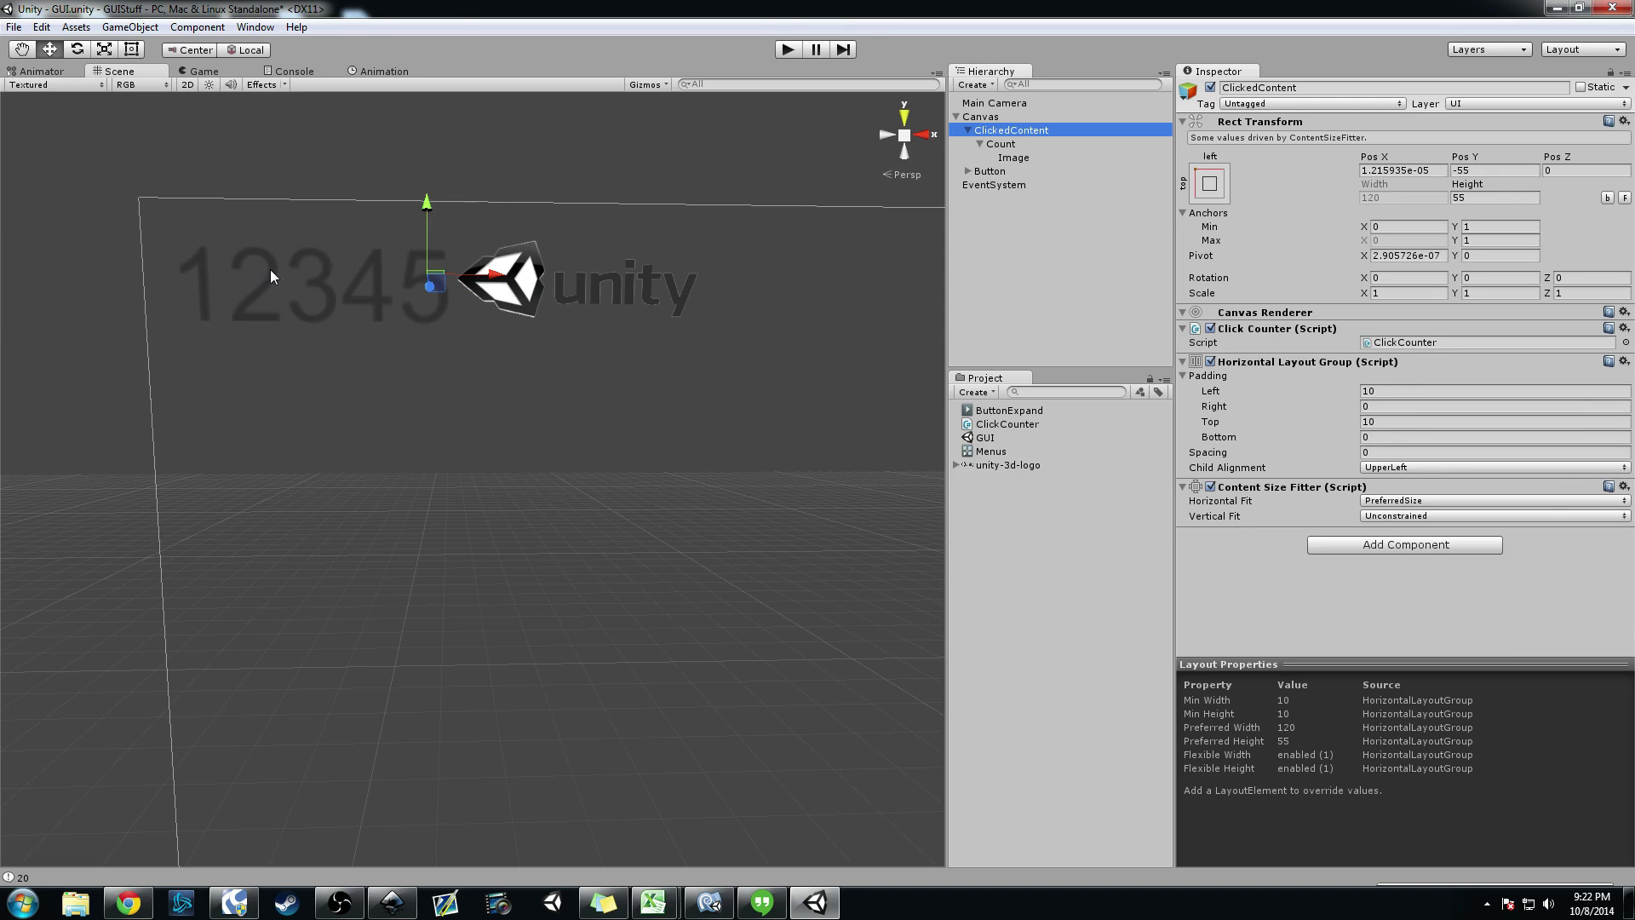
scroll(509, 381, down, 2)
middle_drag(560, 351, 628, 431)
scroll(634, 426, down, 1)
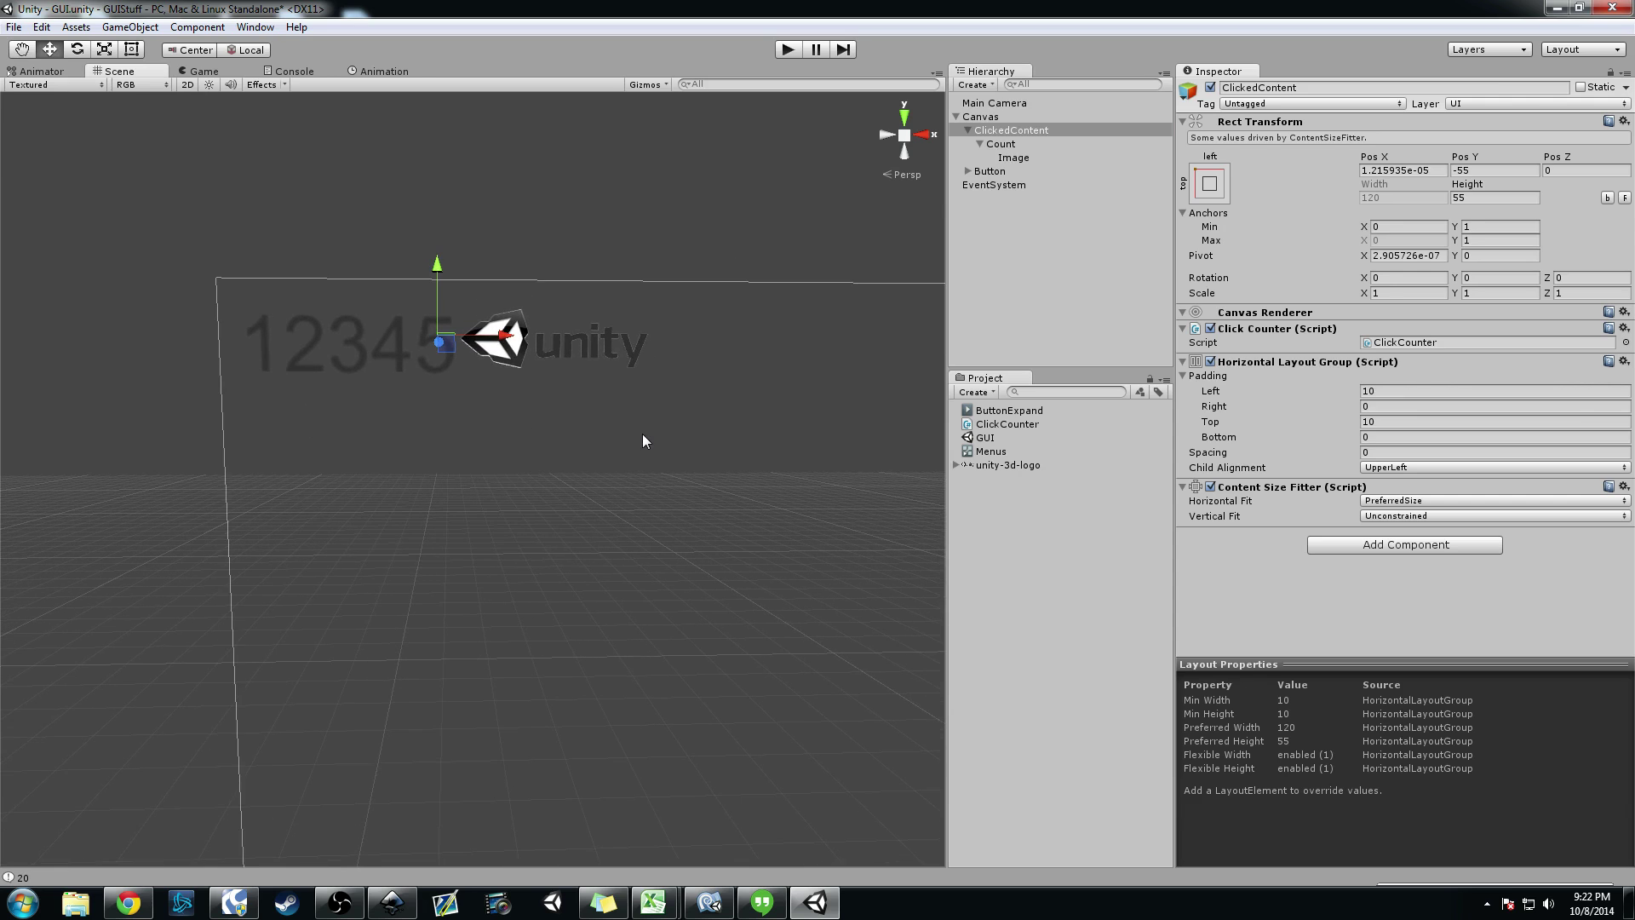
scroll(646, 438, down, 3)
middle_drag(605, 423, 336, 445)
scroll(383, 460, down, 1)
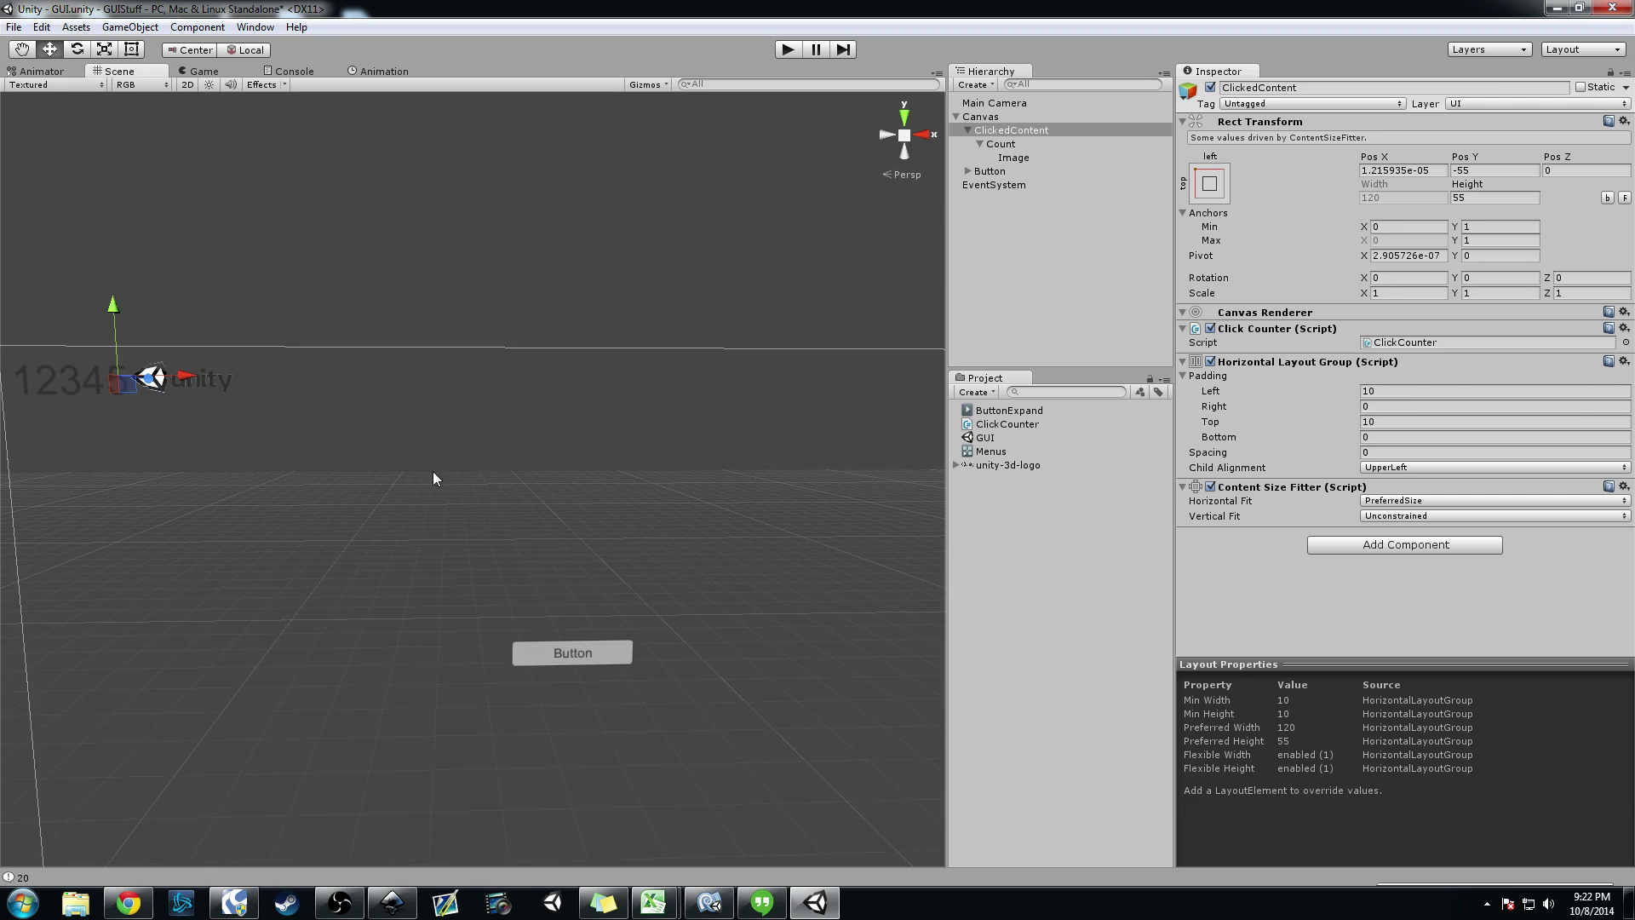
middle_drag(432, 477, 486, 442)
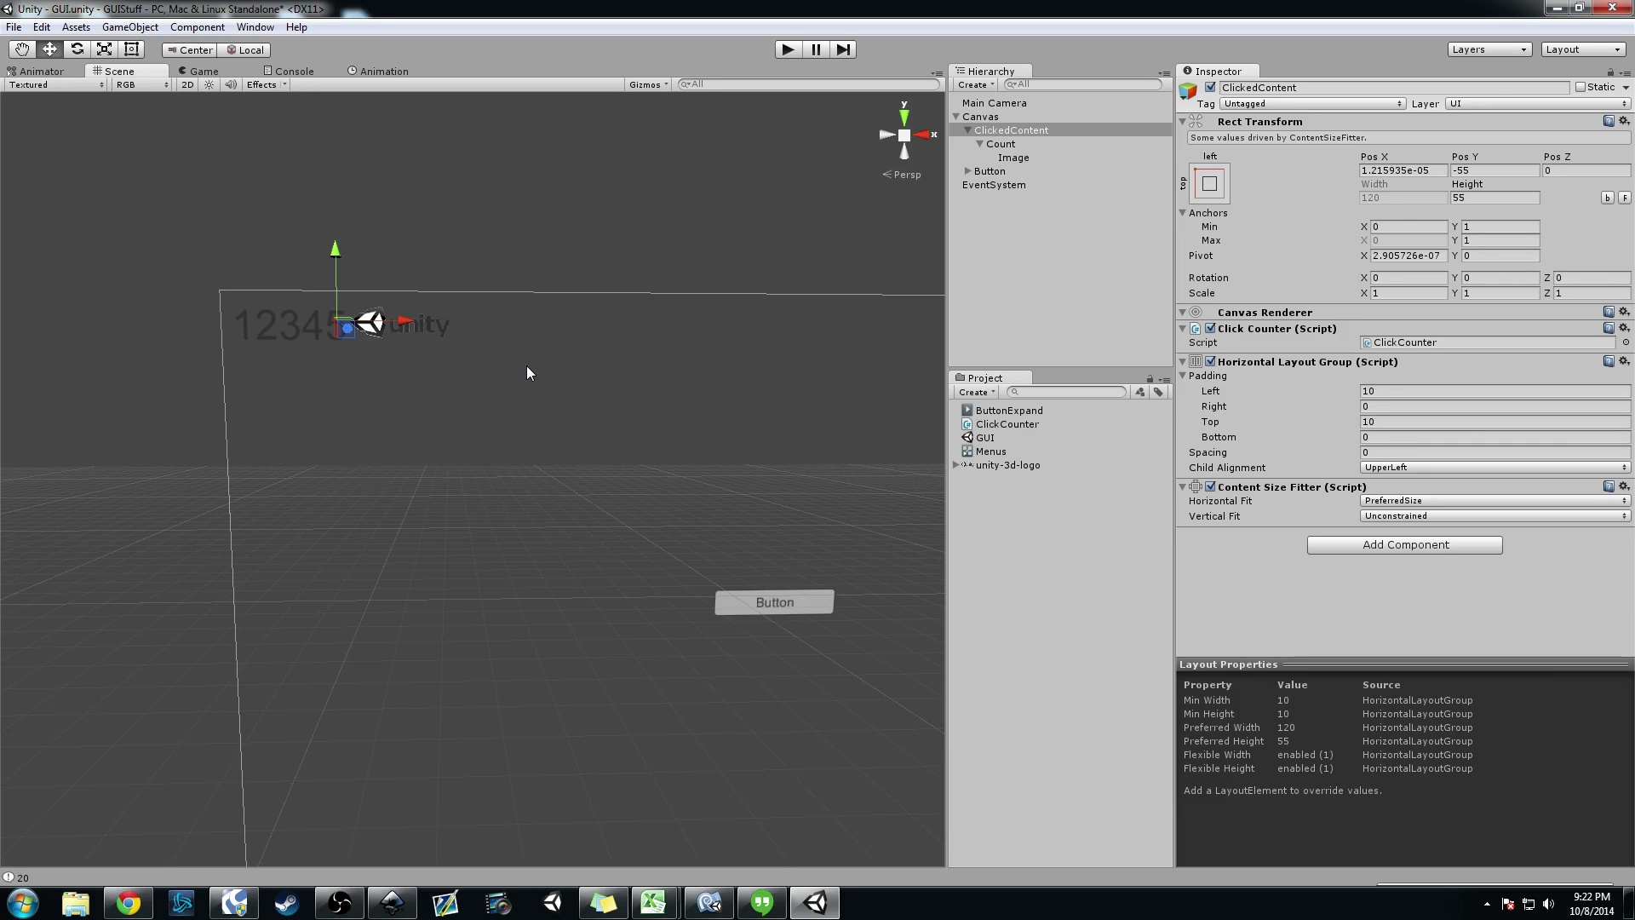
scroll(504, 361, up, 3)
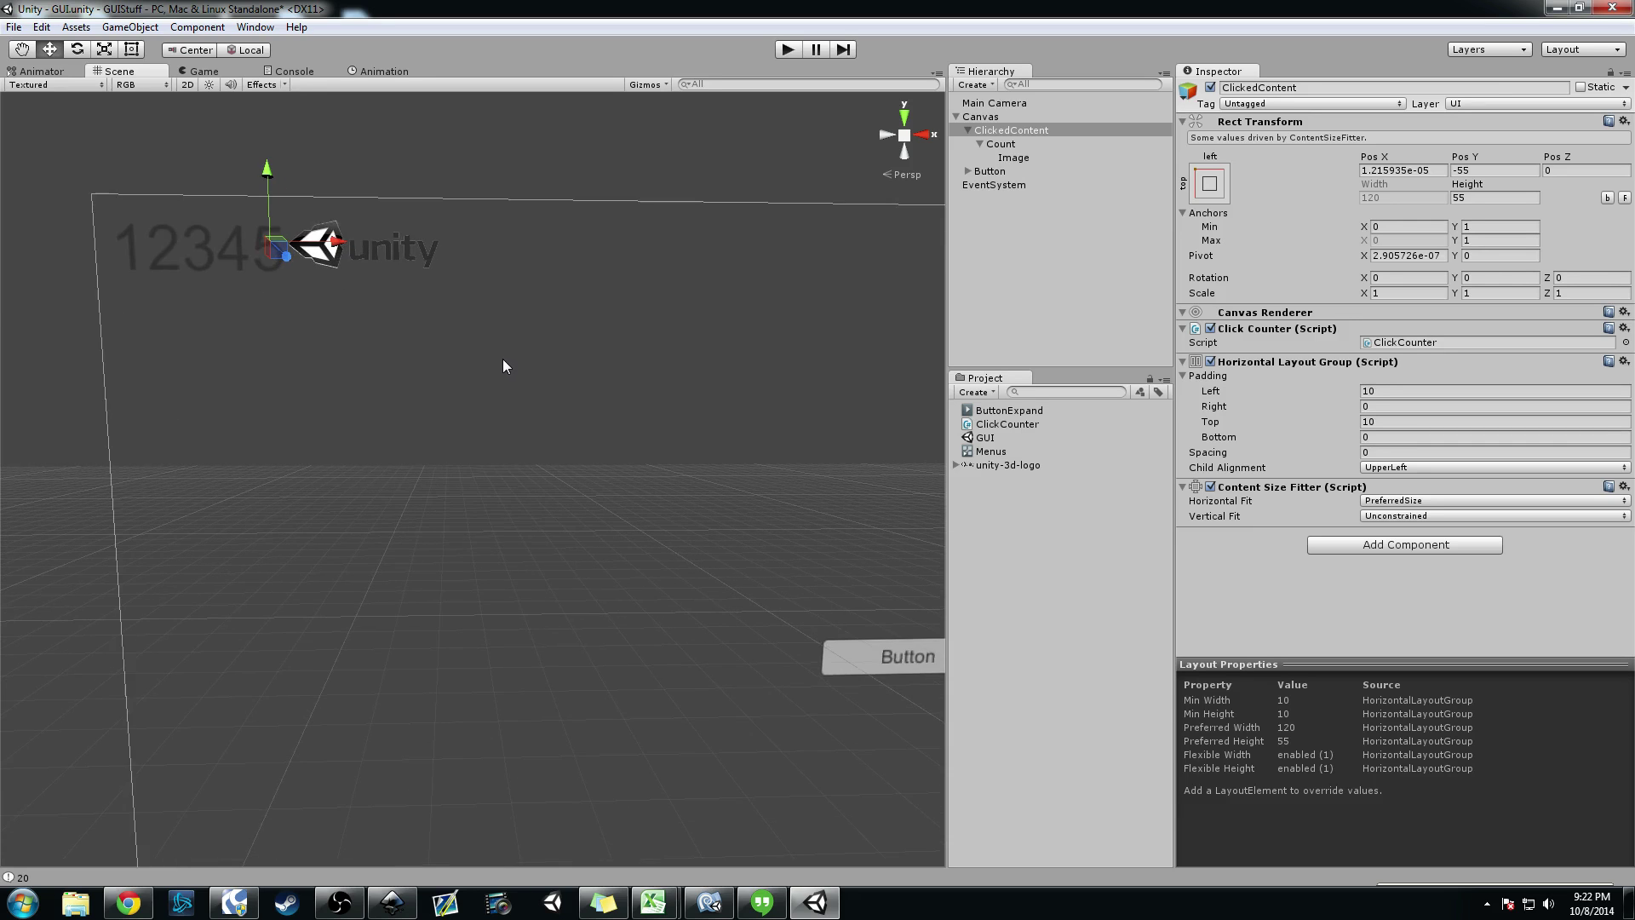
middle_drag(503, 361, 682, 537)
scroll(584, 509, up, 4)
scroll(562, 527, up, 1)
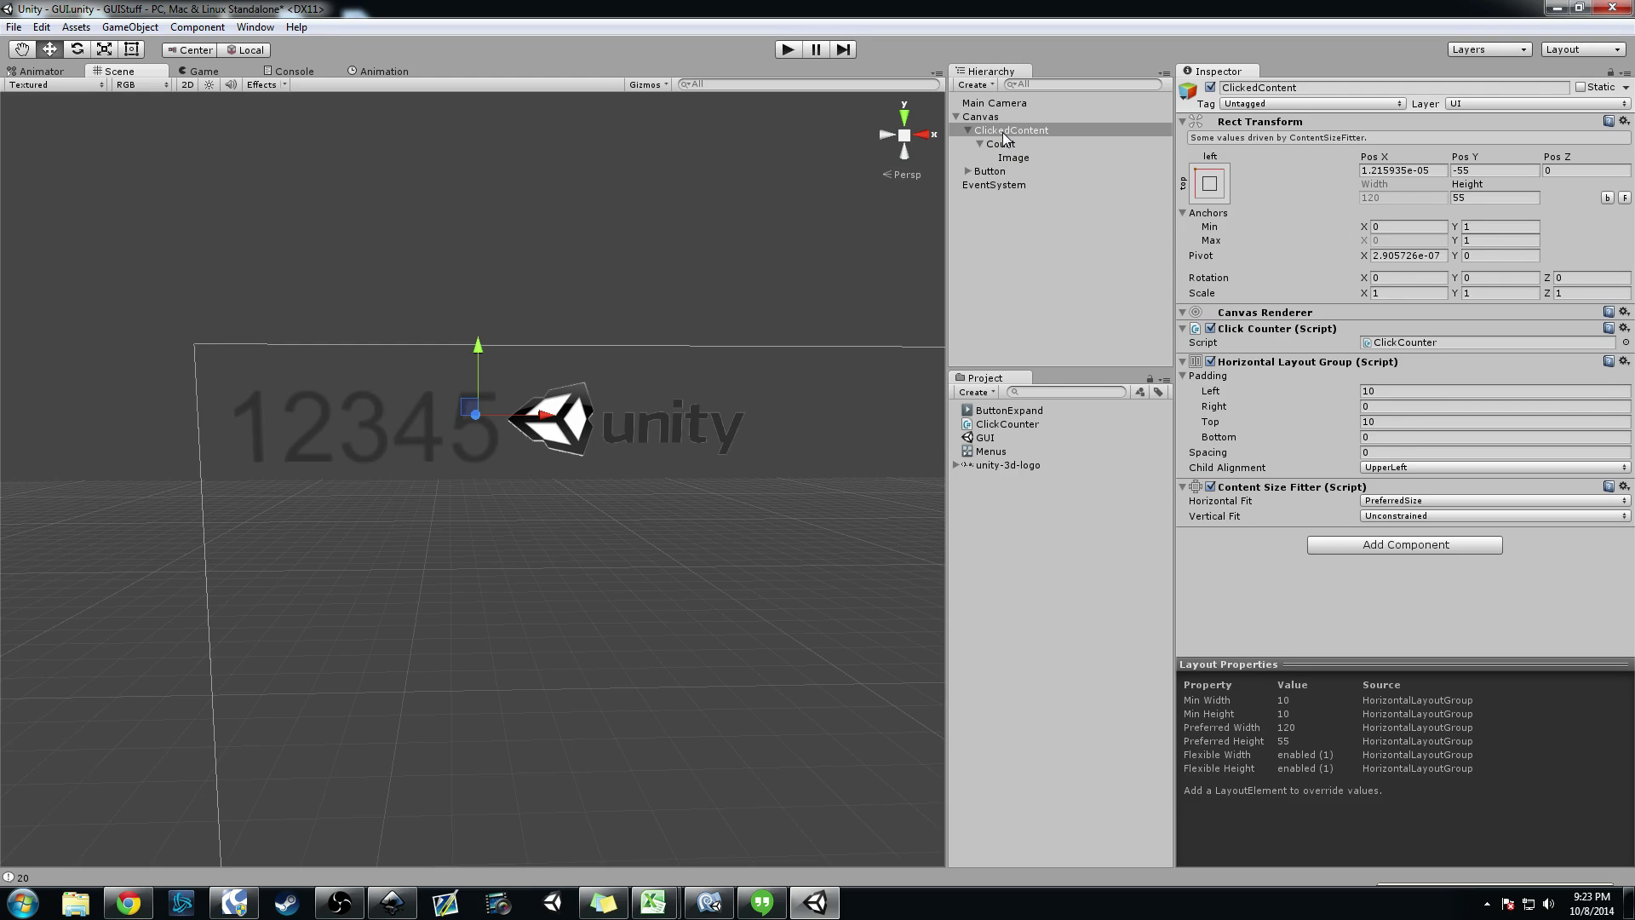
scroll(601, 513, up, 3)
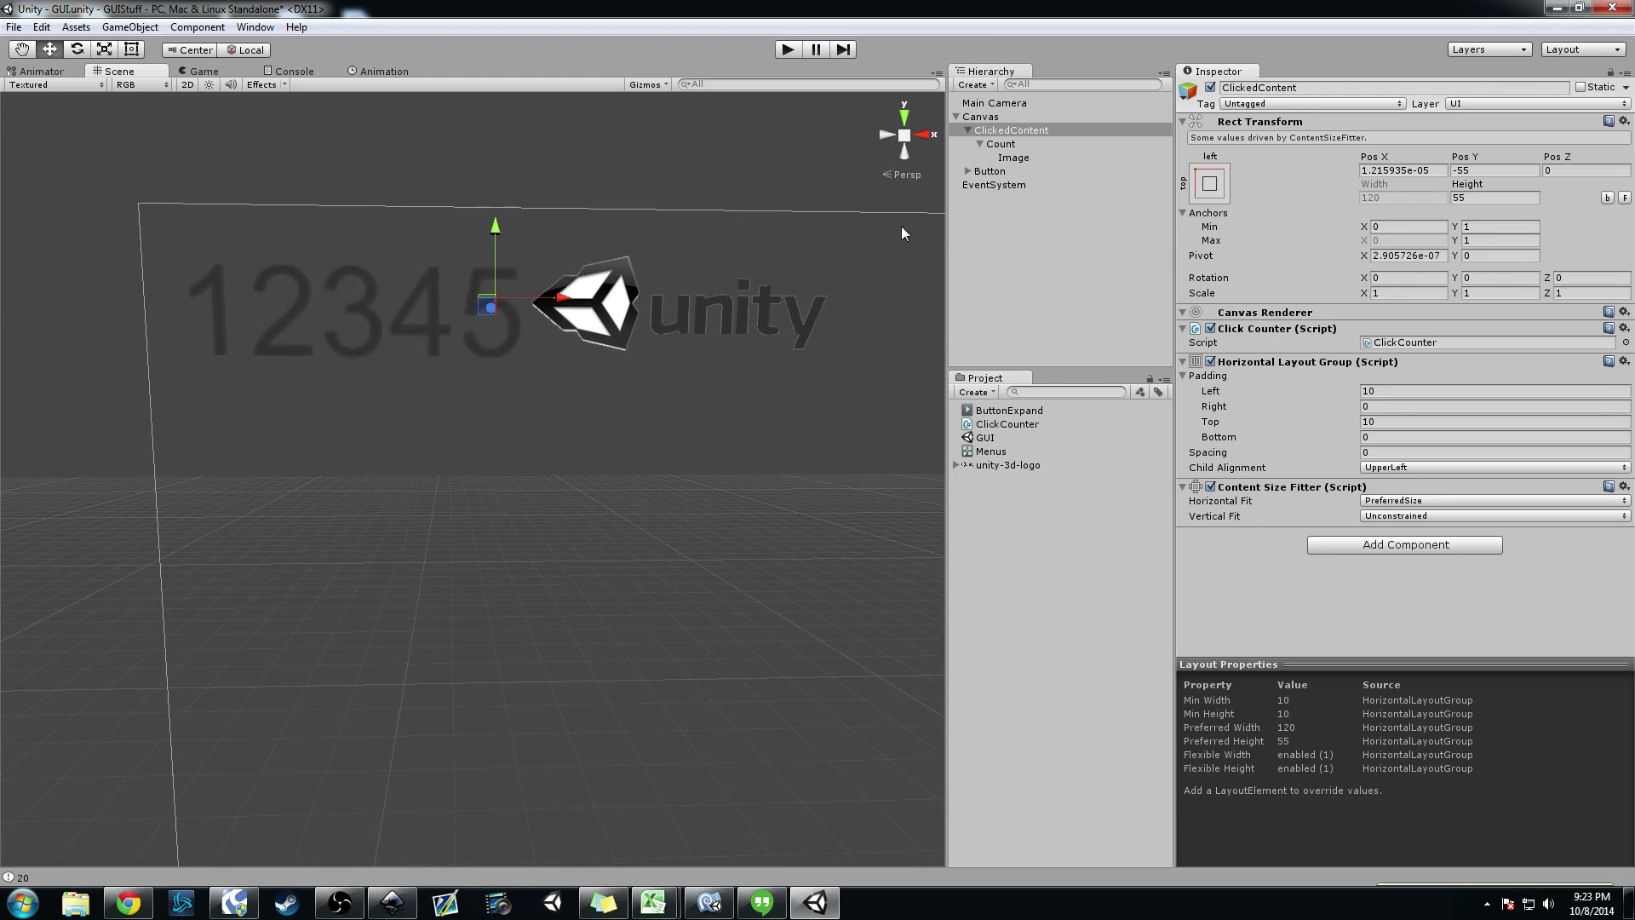
Step: Add a new Image to the Canvas and remove its Image component, leaving an empty rect
click(130, 27)
mouse_move(221, 160)
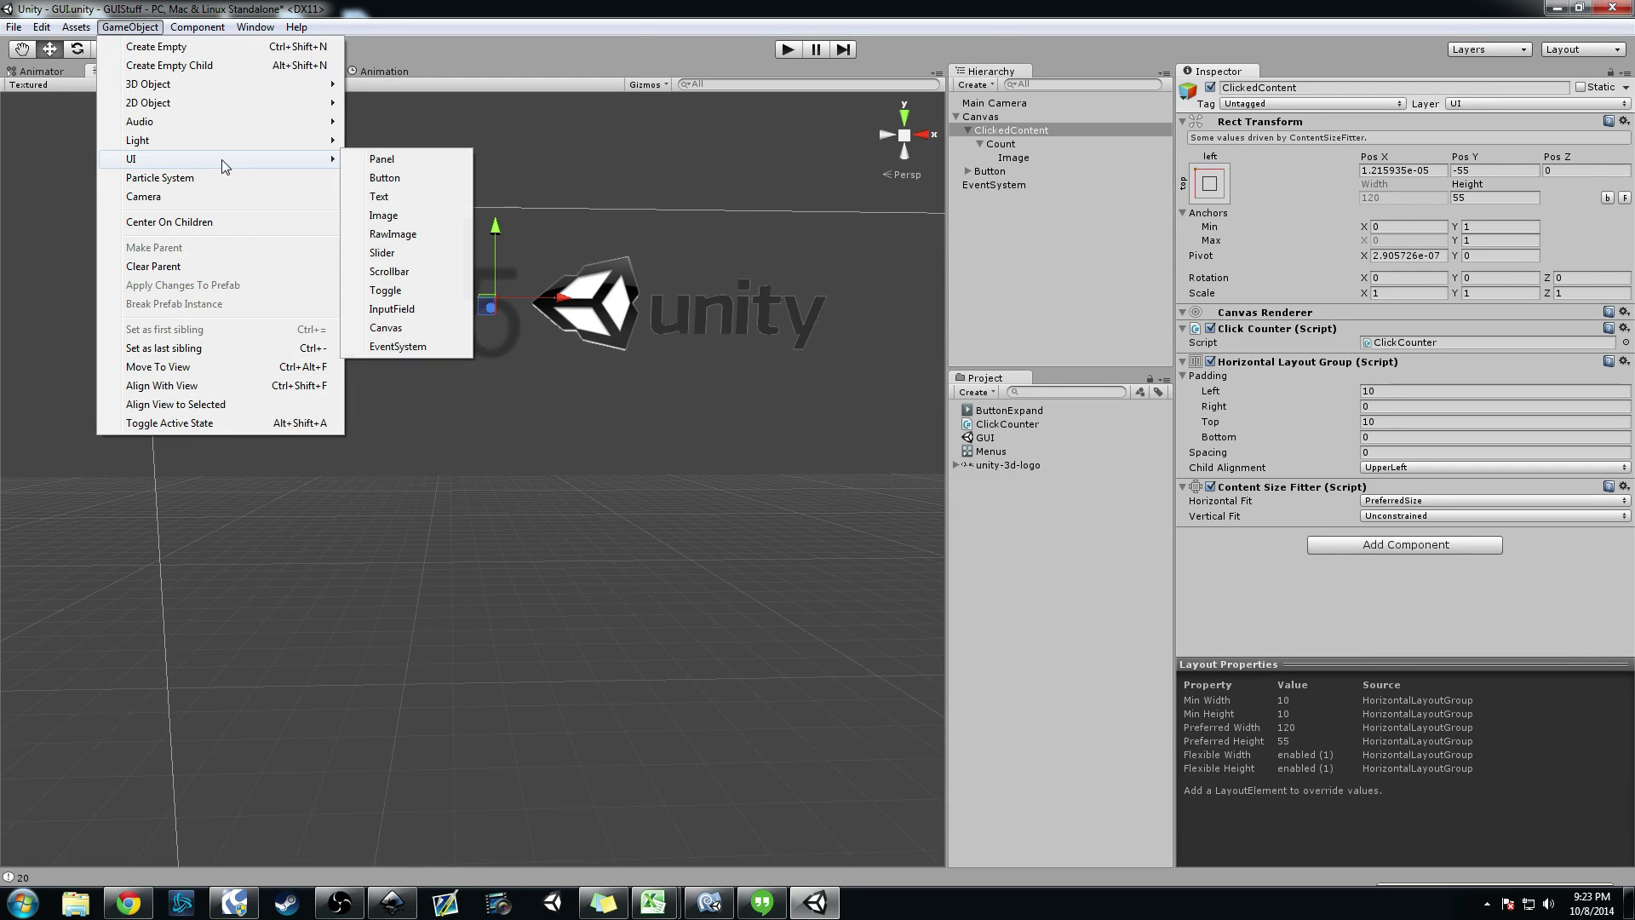
click(1000, 119)
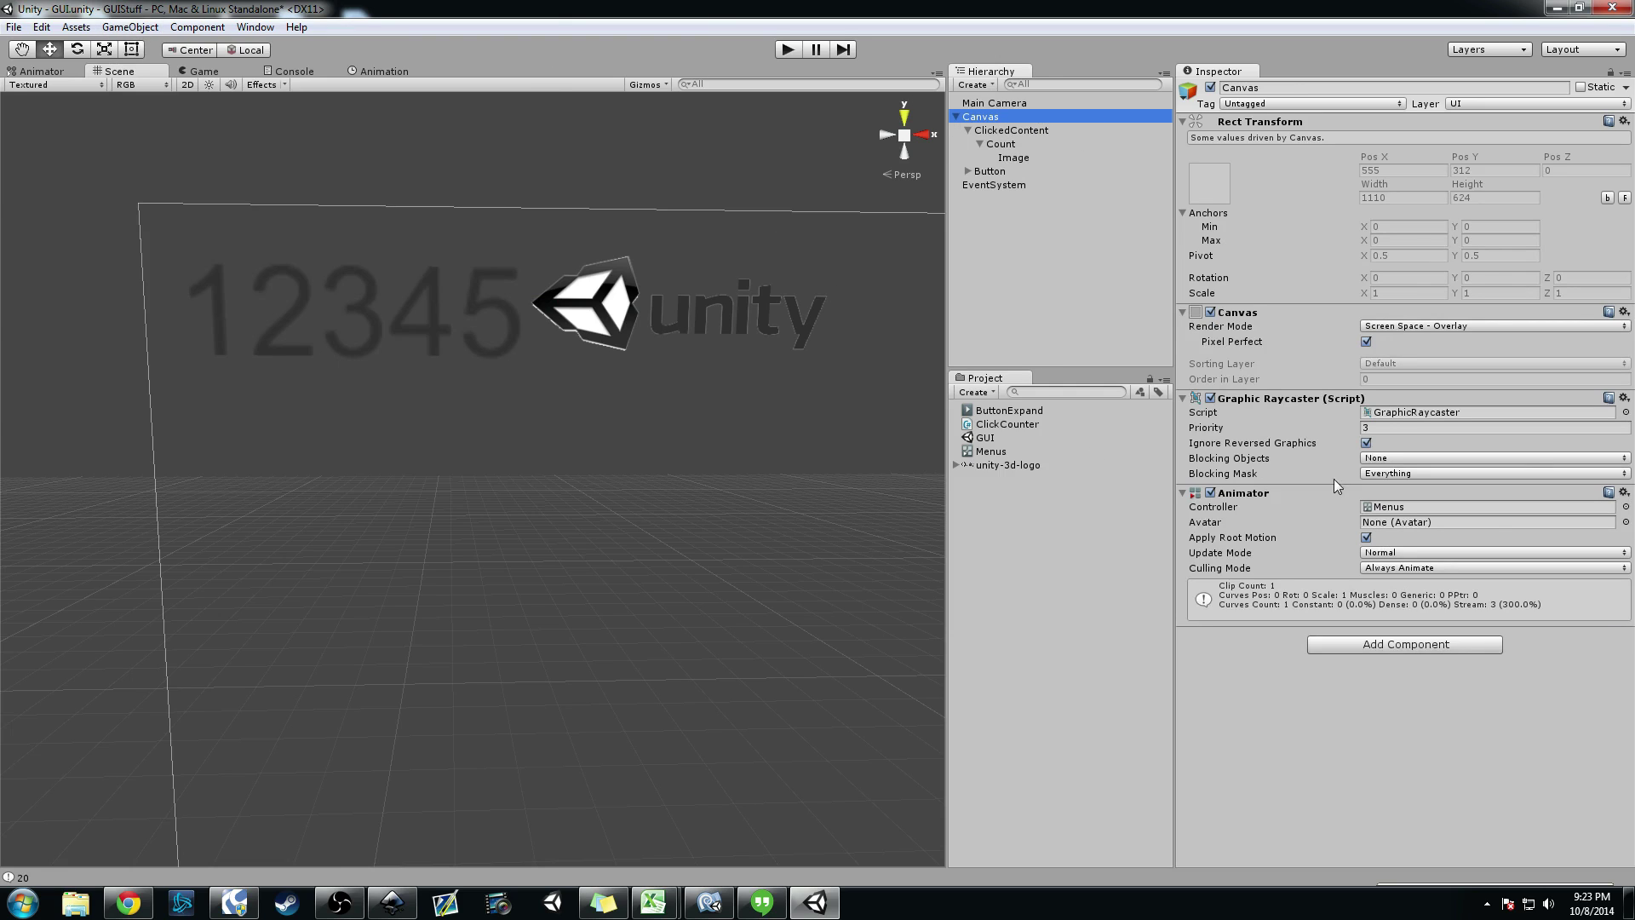
click(130, 27)
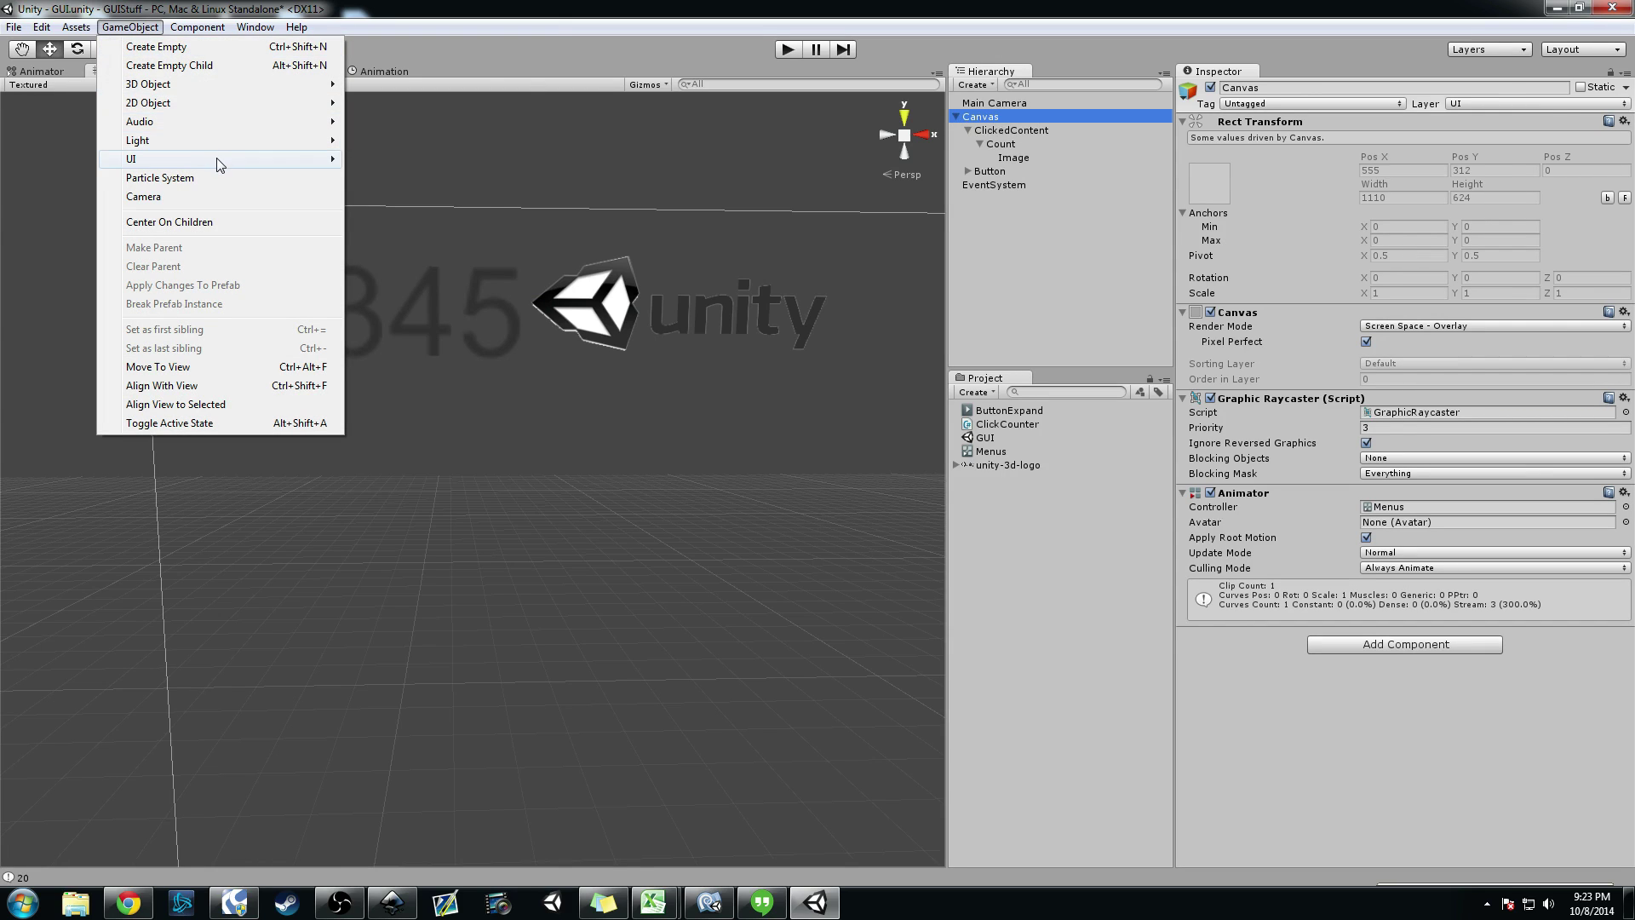
mouse_move(237, 167)
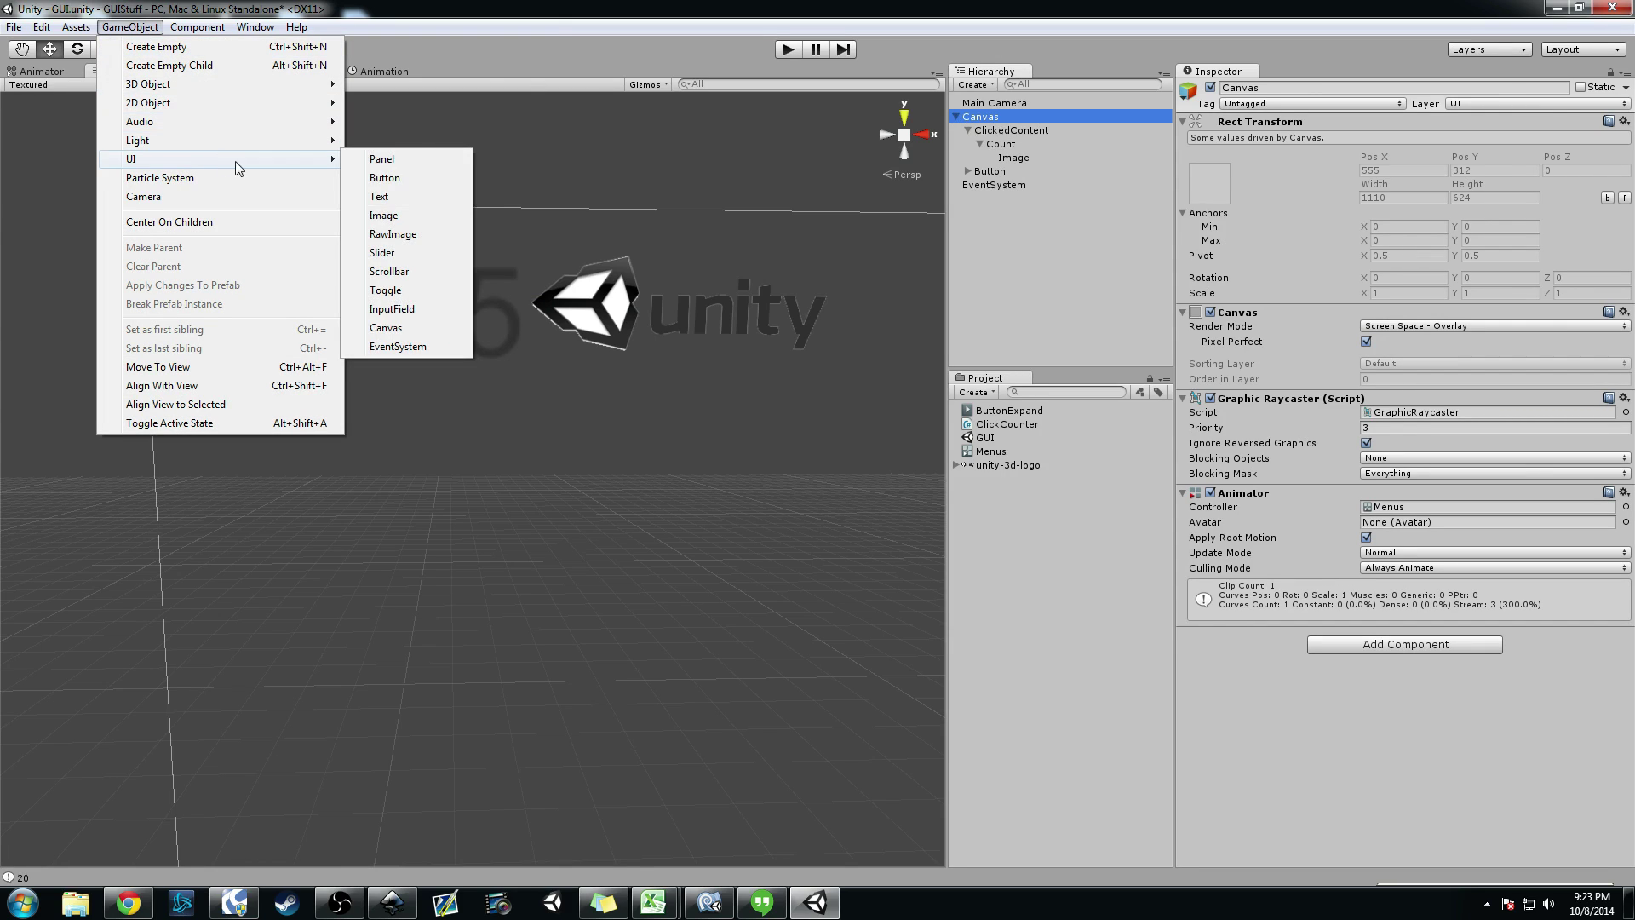
click(399, 223)
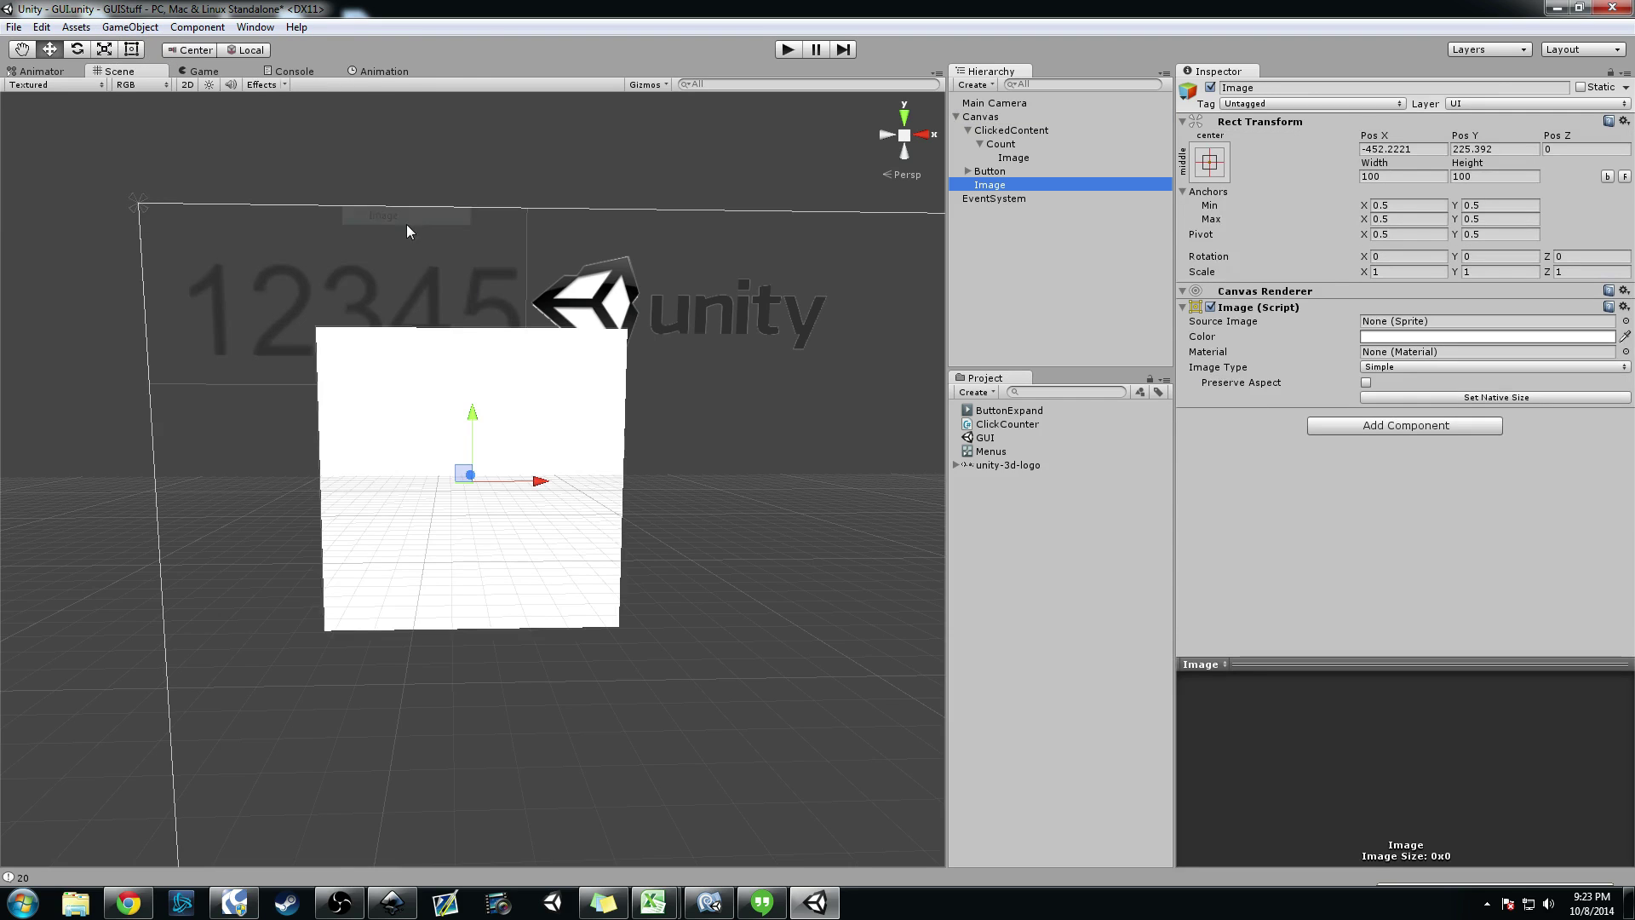
click(1624, 307)
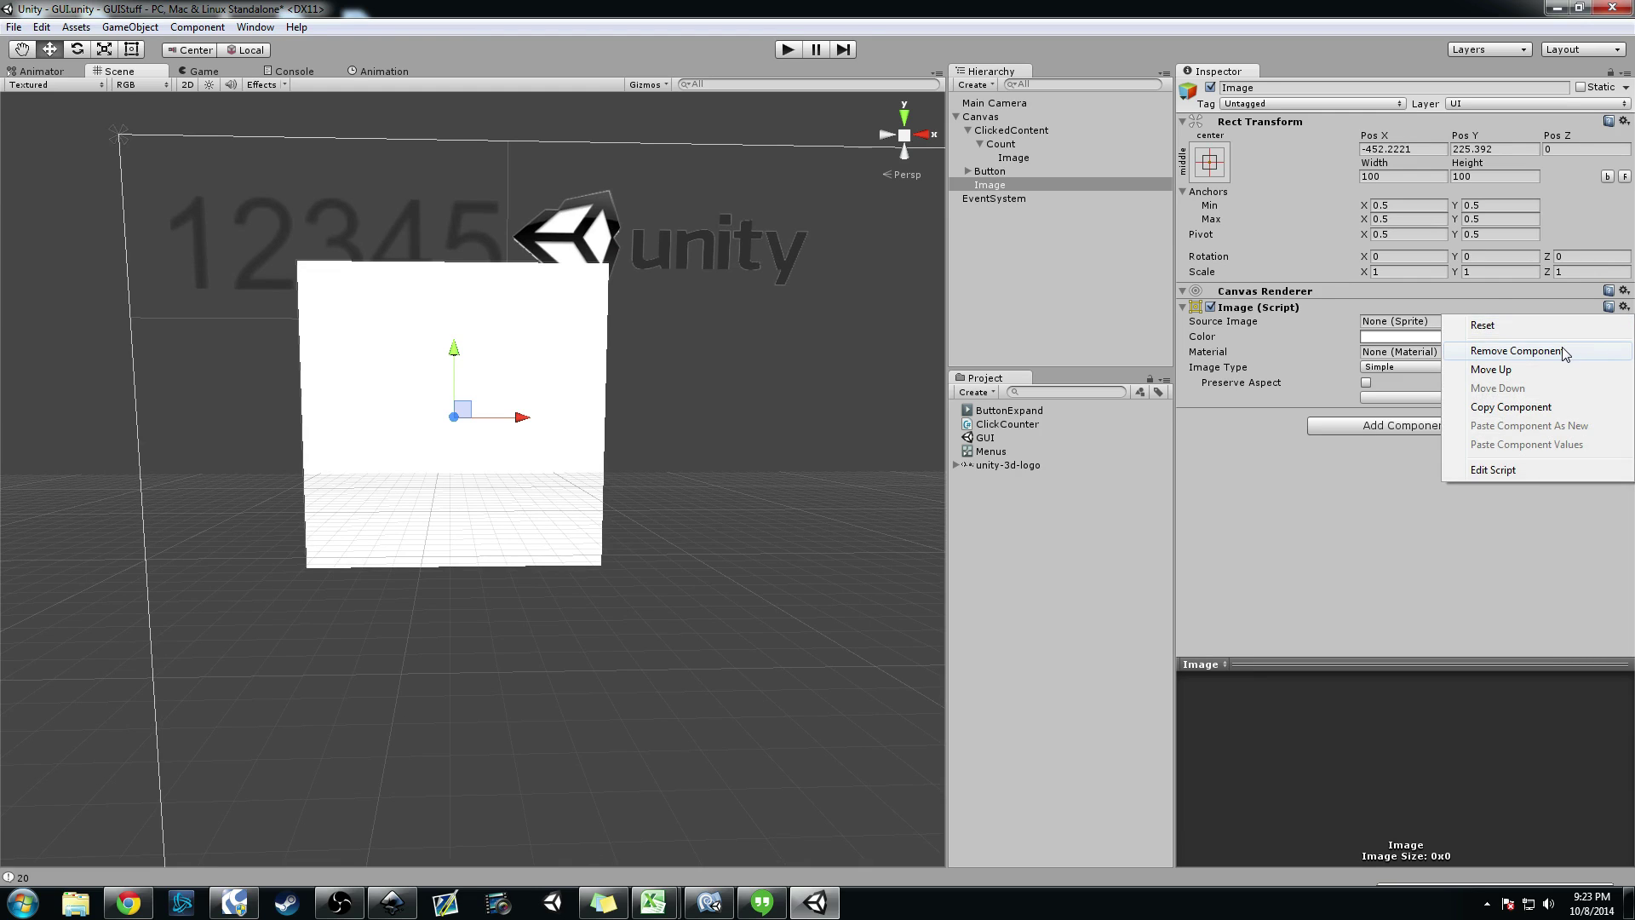
click(1565, 353)
Step: Drag the empty rect below the counter to about -403.6, 171.6 and start renaming it
drag(553, 415, 619, 415)
click(132, 49)
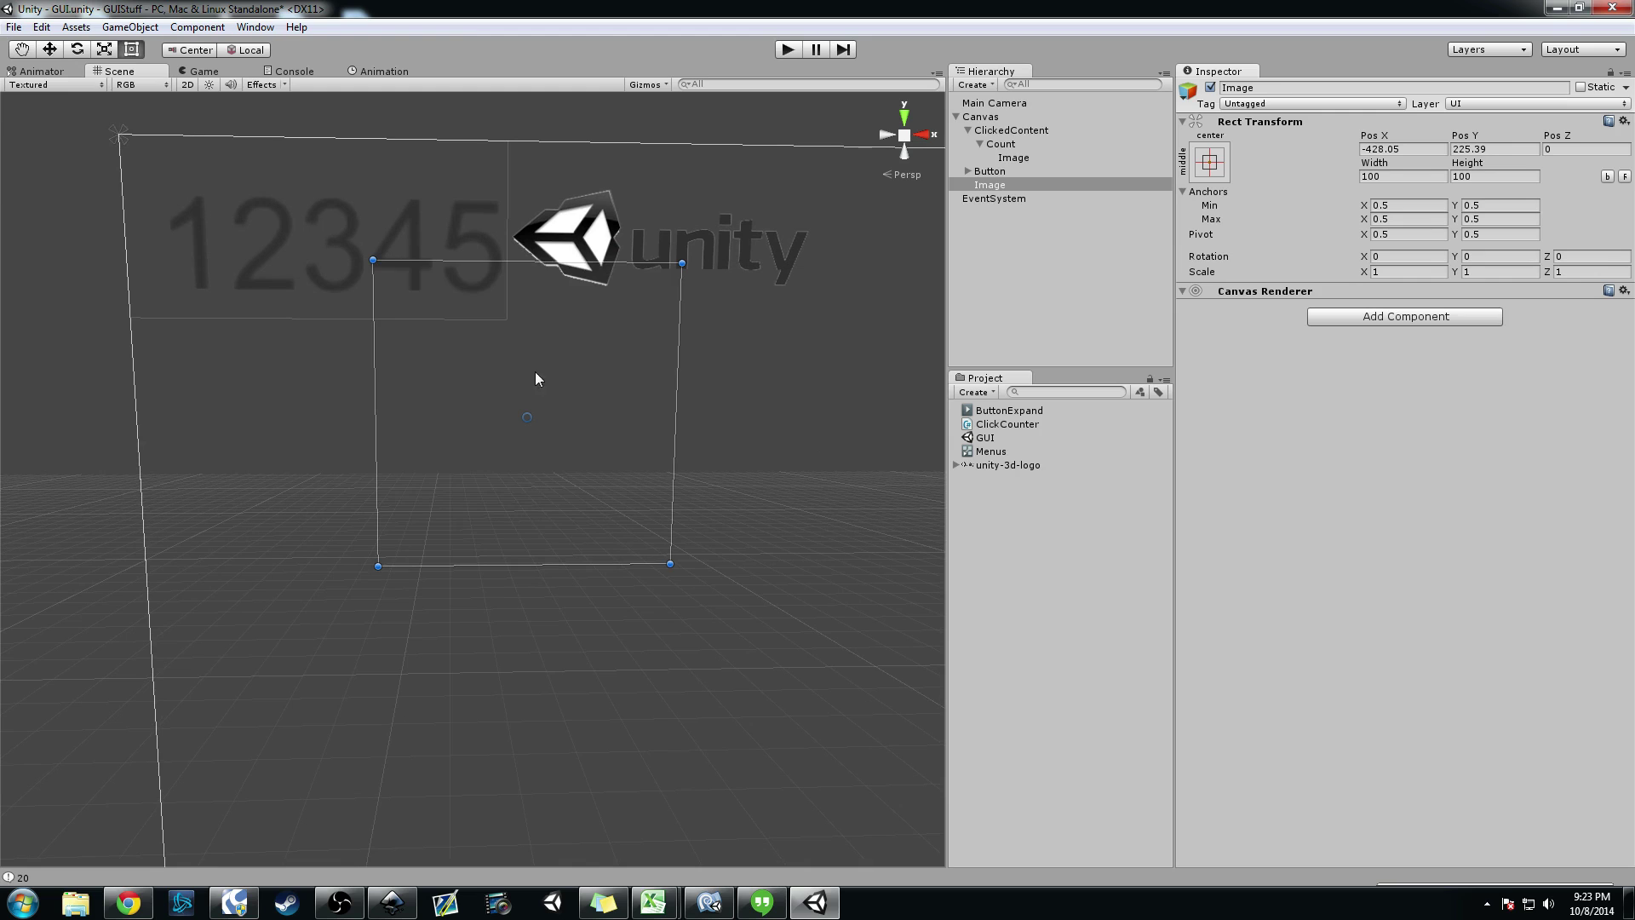
drag(536, 375, 338, 448)
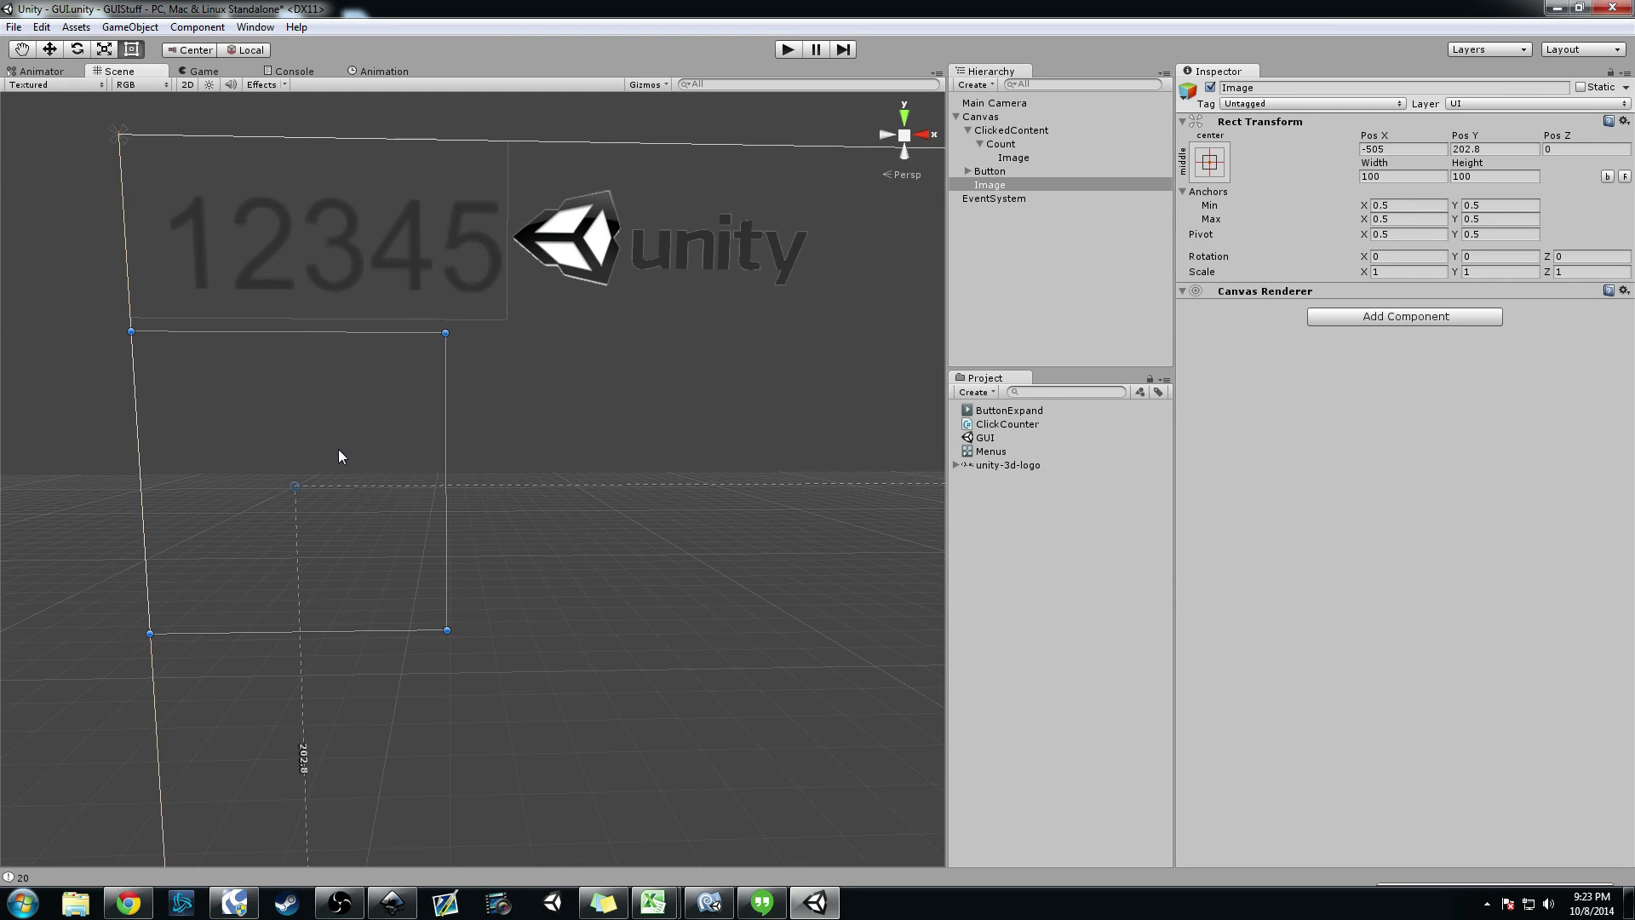
middle_drag(339, 448, 628, 533)
drag(300, 440, 511, 453)
middle_drag(511, 453, 668, 452)
drag(545, 418, 682, 478)
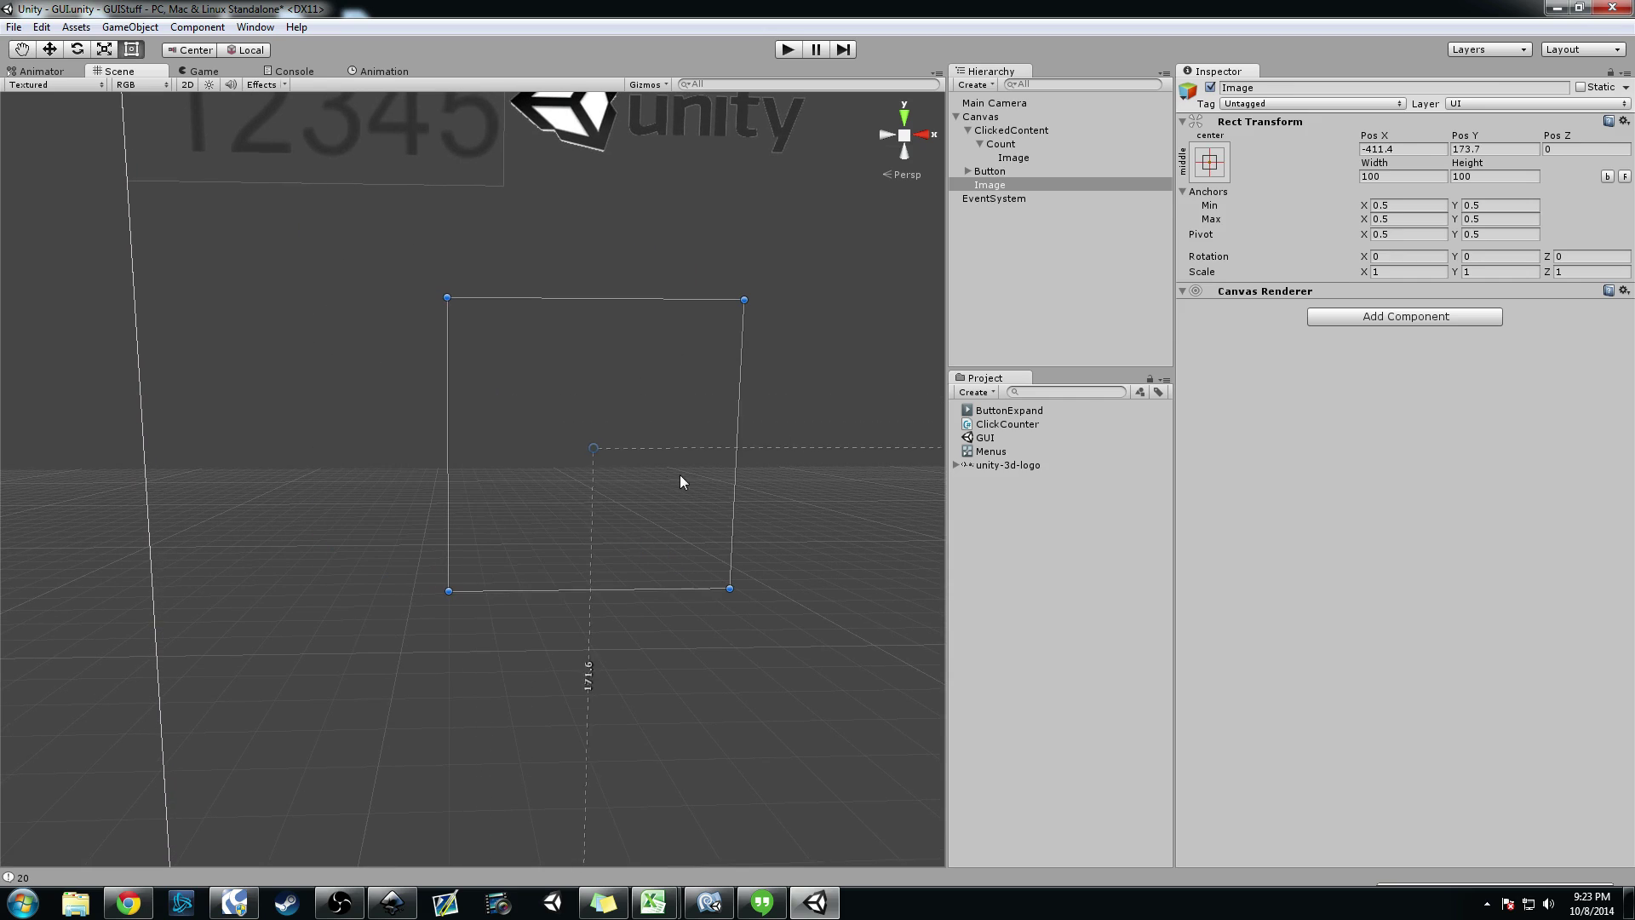
click(1322, 88)
text(verti)
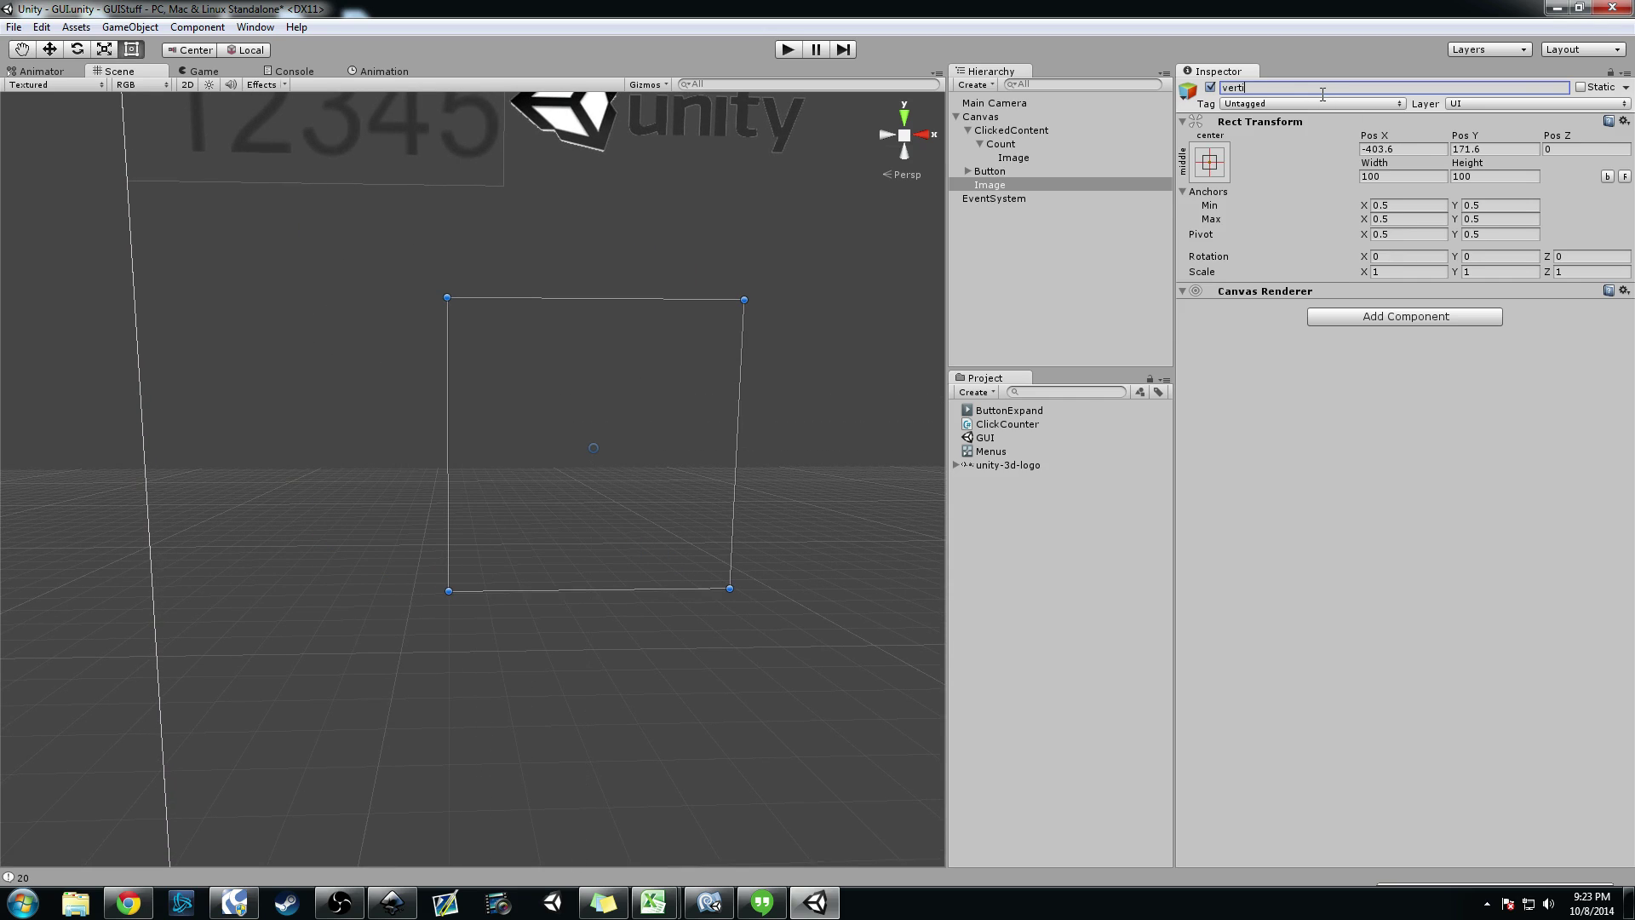
text(cal Cont)
Step: Finish naming the object verticalC and add a Vertical Layout Group
text(C)
middle_drag(857, 247, 791, 361)
click(1384, 322)
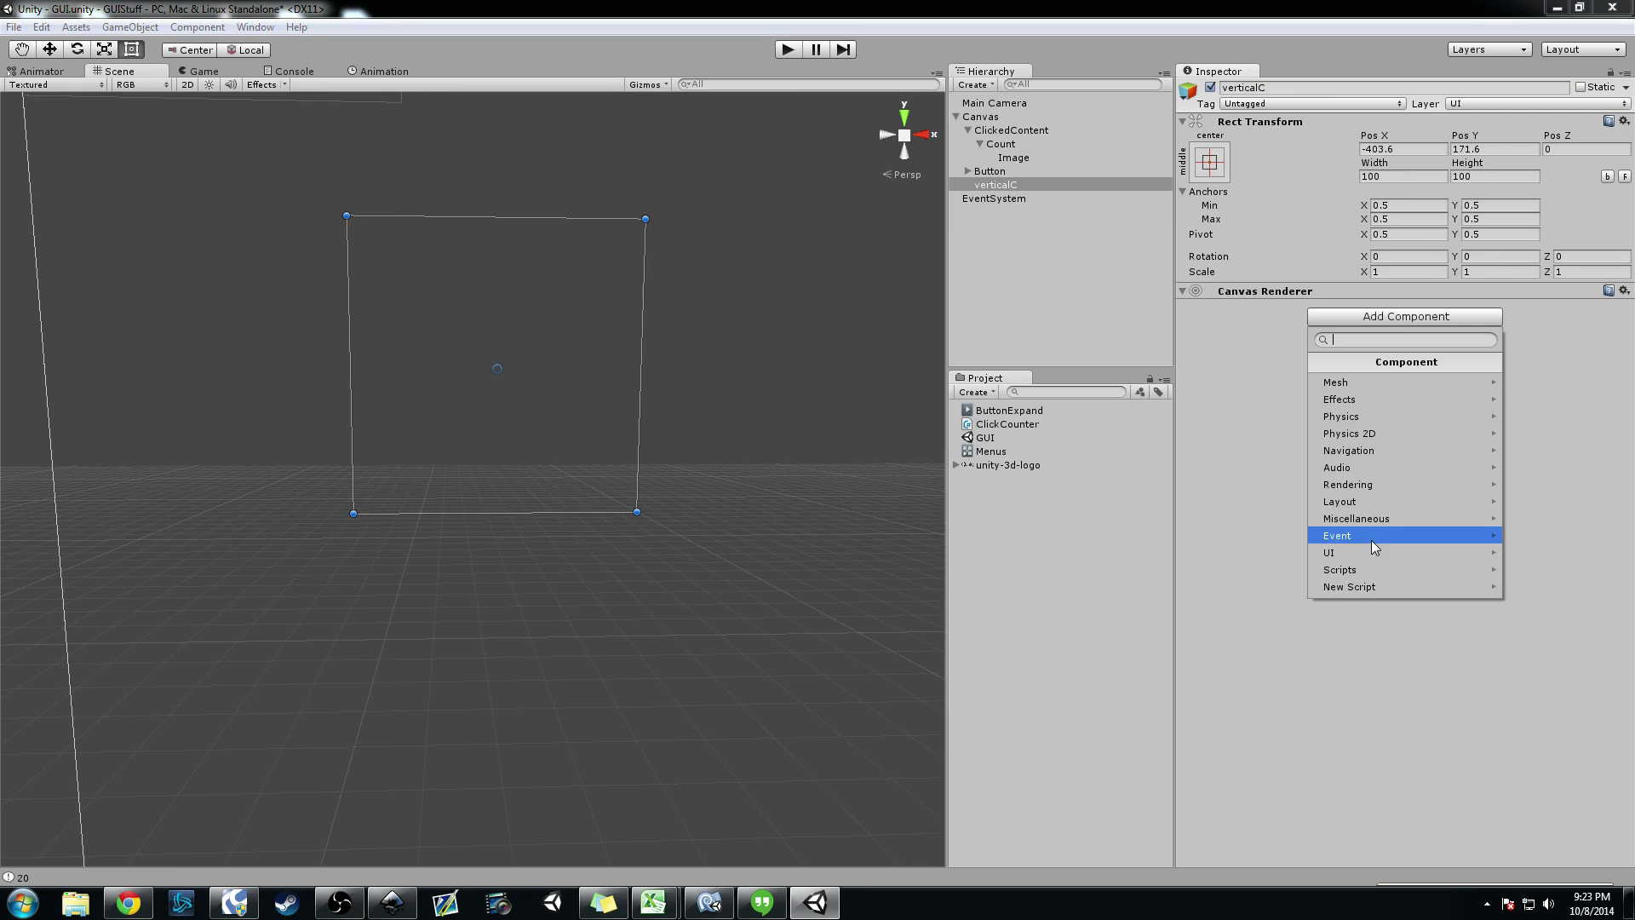
click(1366, 501)
click(1363, 501)
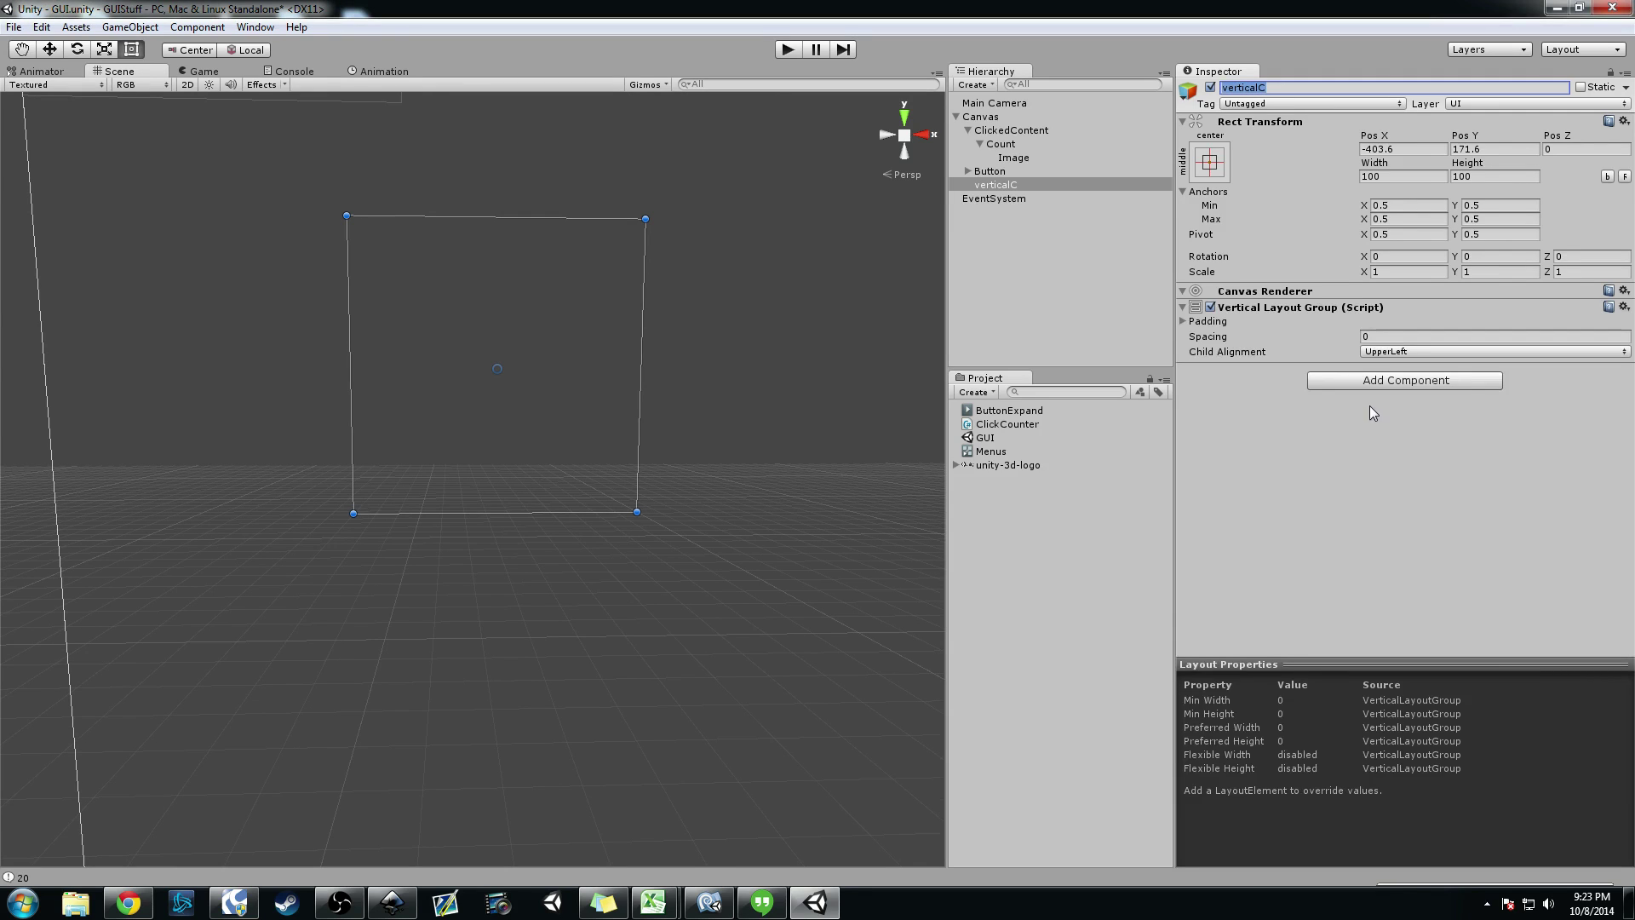
Step: Add a Content Size Fitter to verticalC
click(1363, 383)
click(1367, 565)
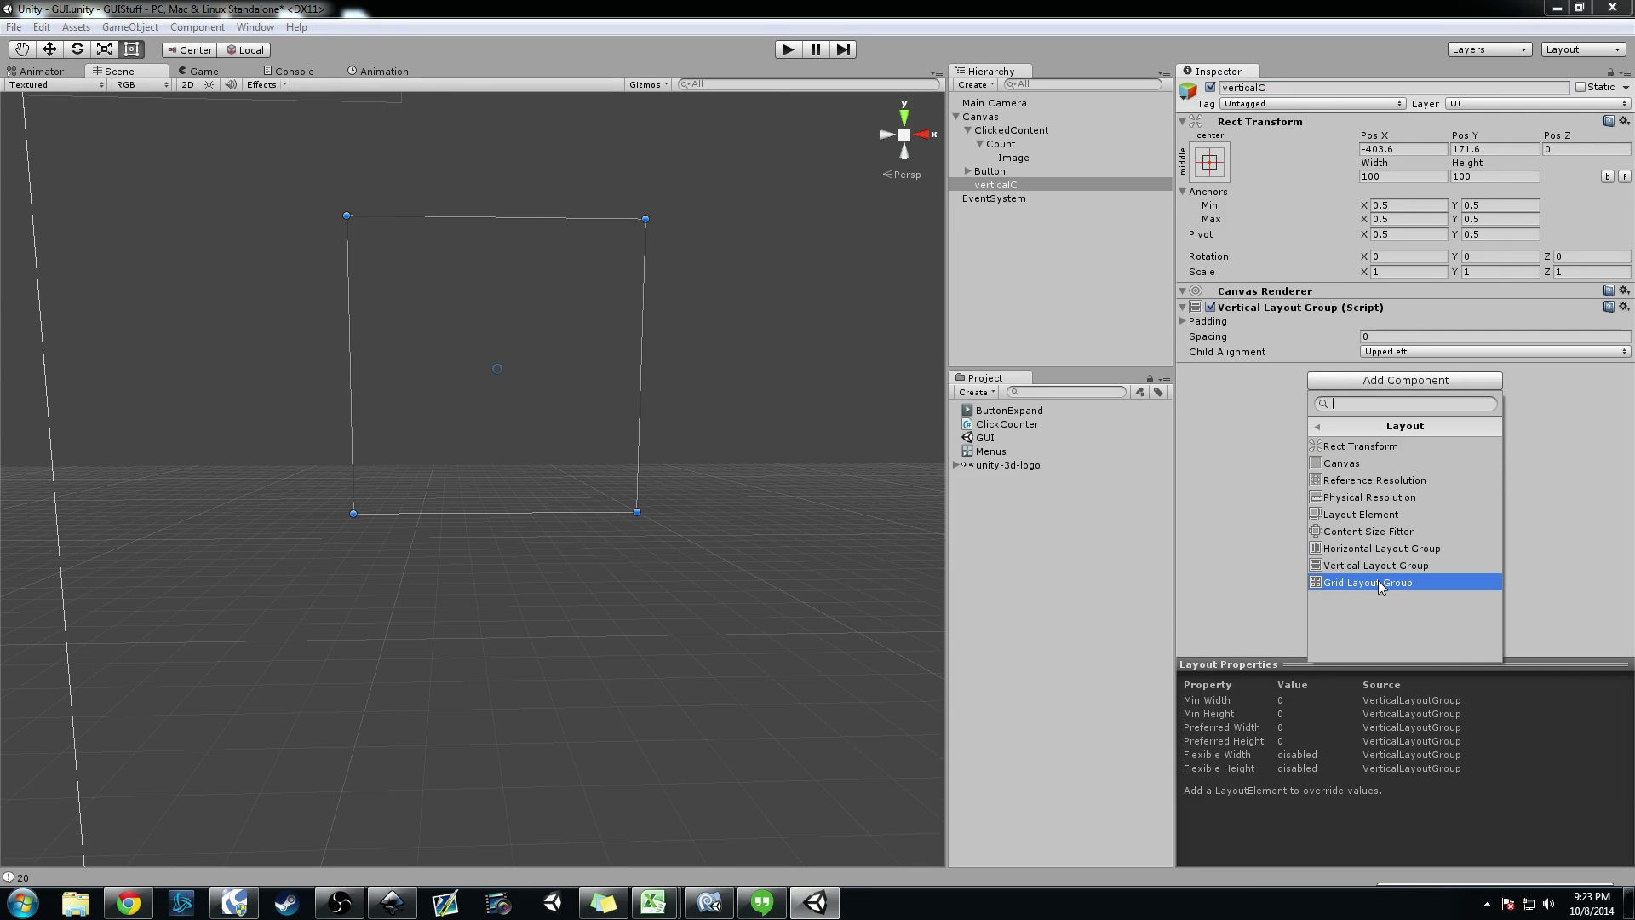
click(1385, 533)
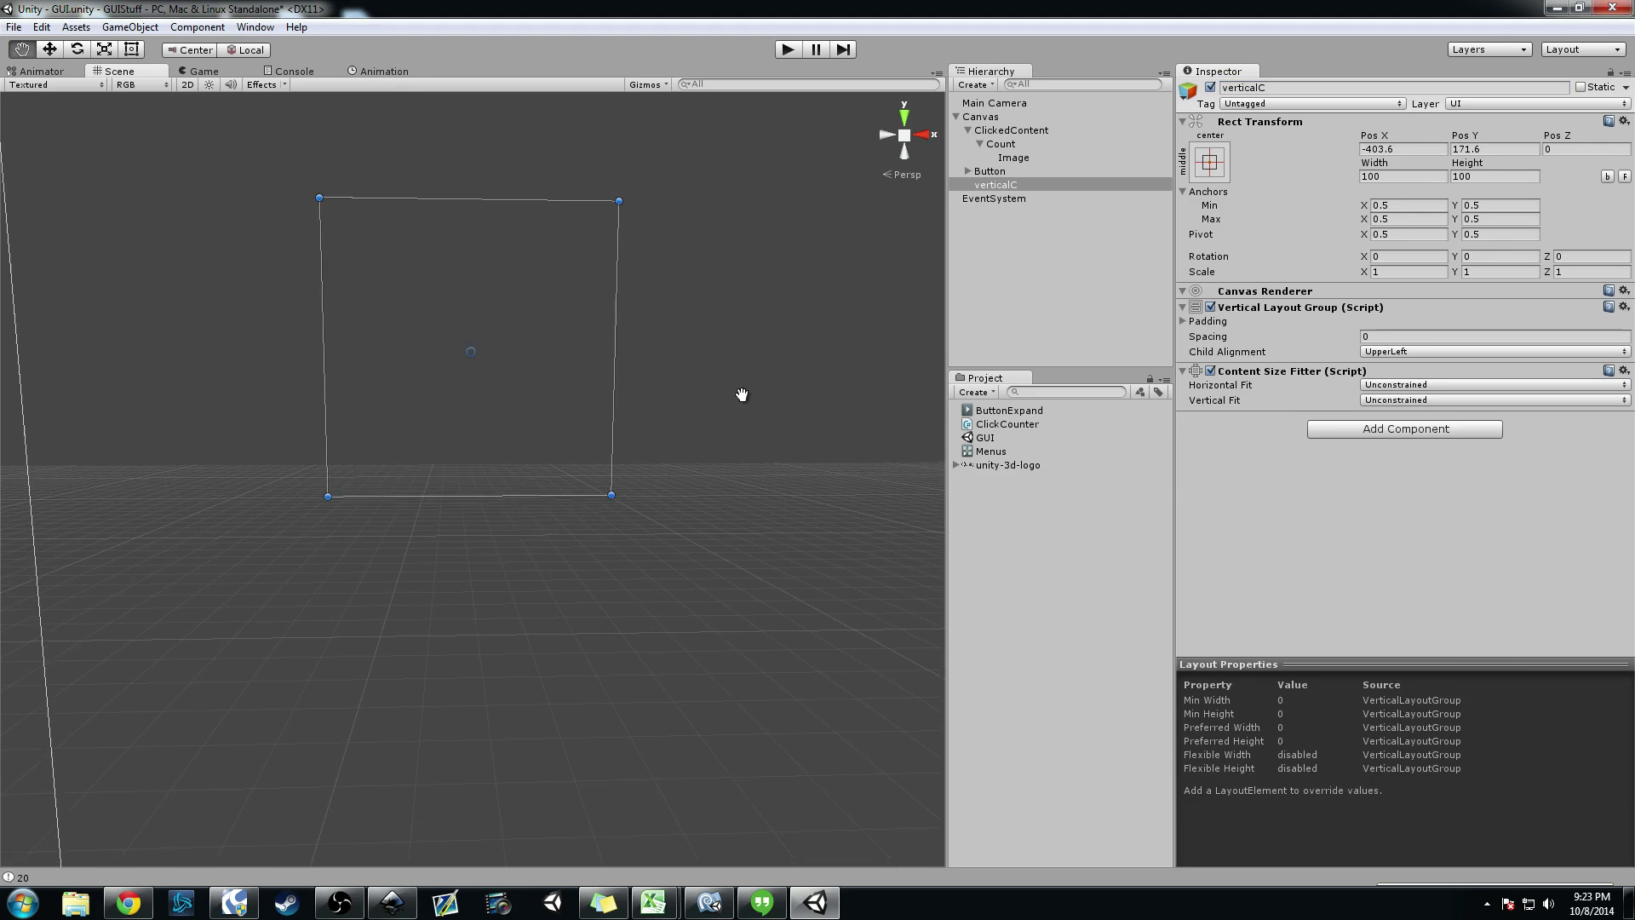
click(1006, 186)
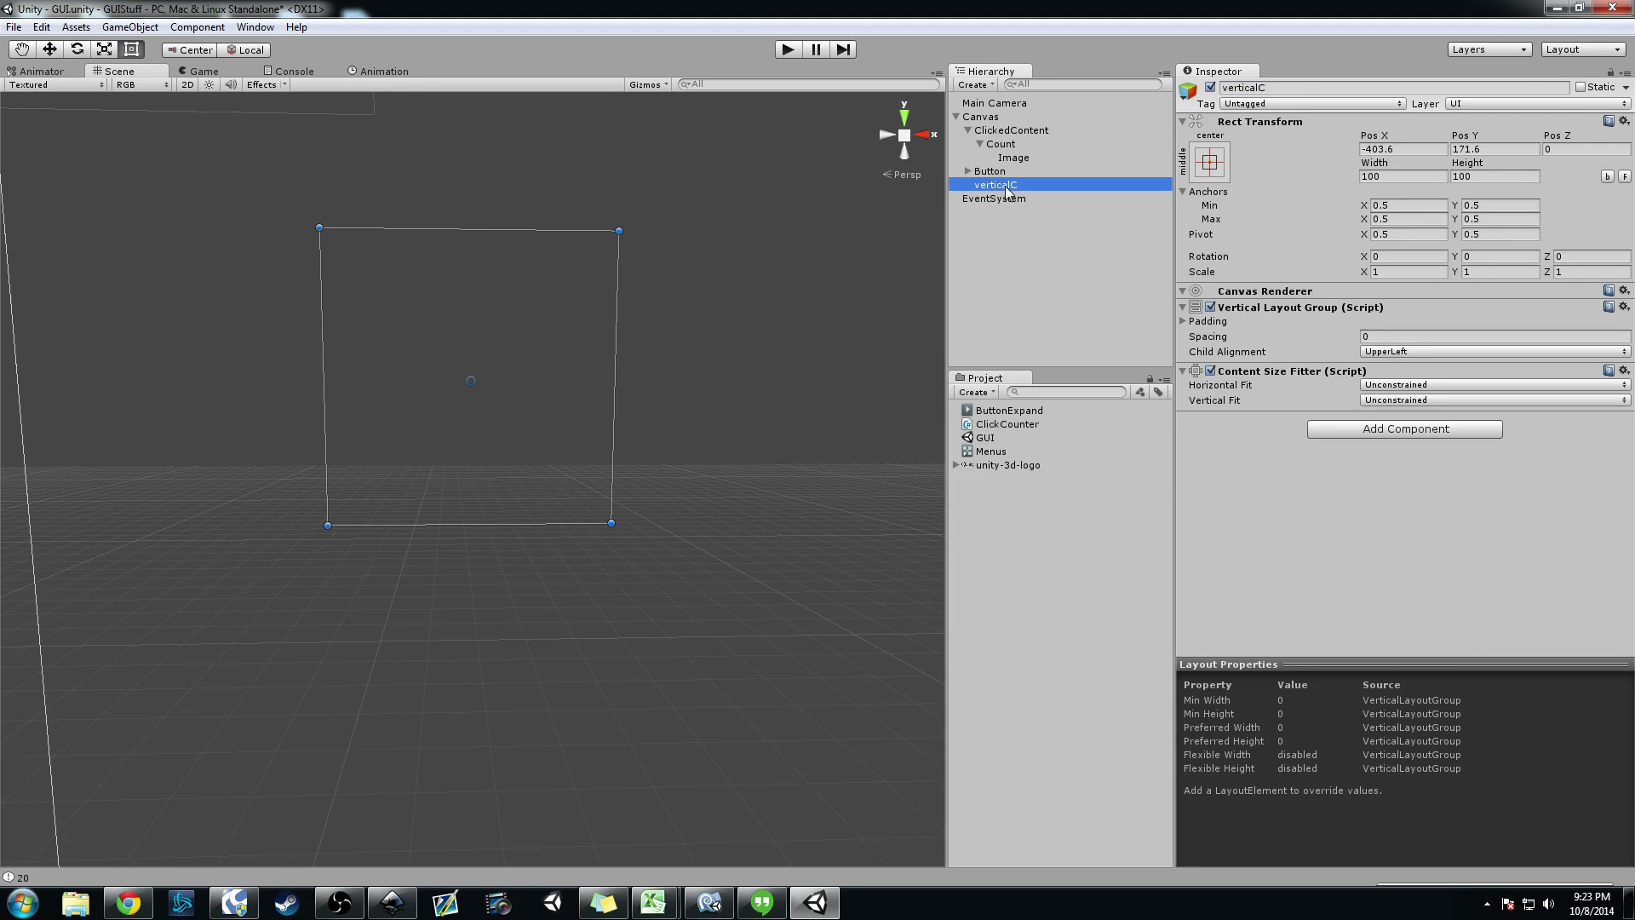
click(129, 27)
Step: Create a UI Button and parent it under verticalC in the Hierarchy
mouse_move(219, 160)
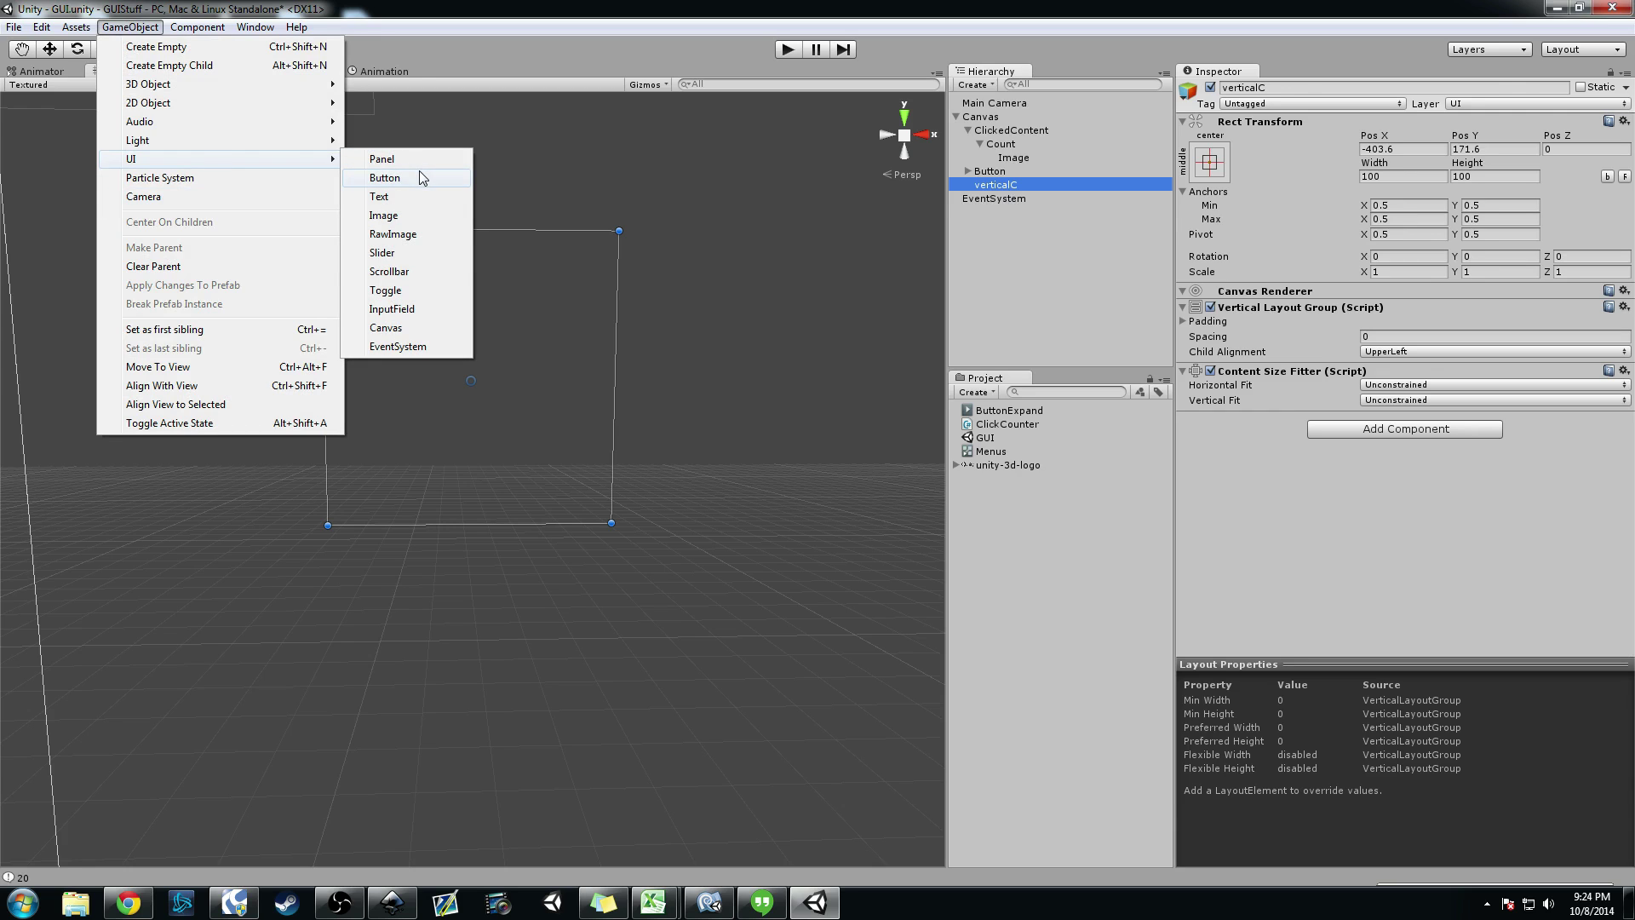
click(414, 177)
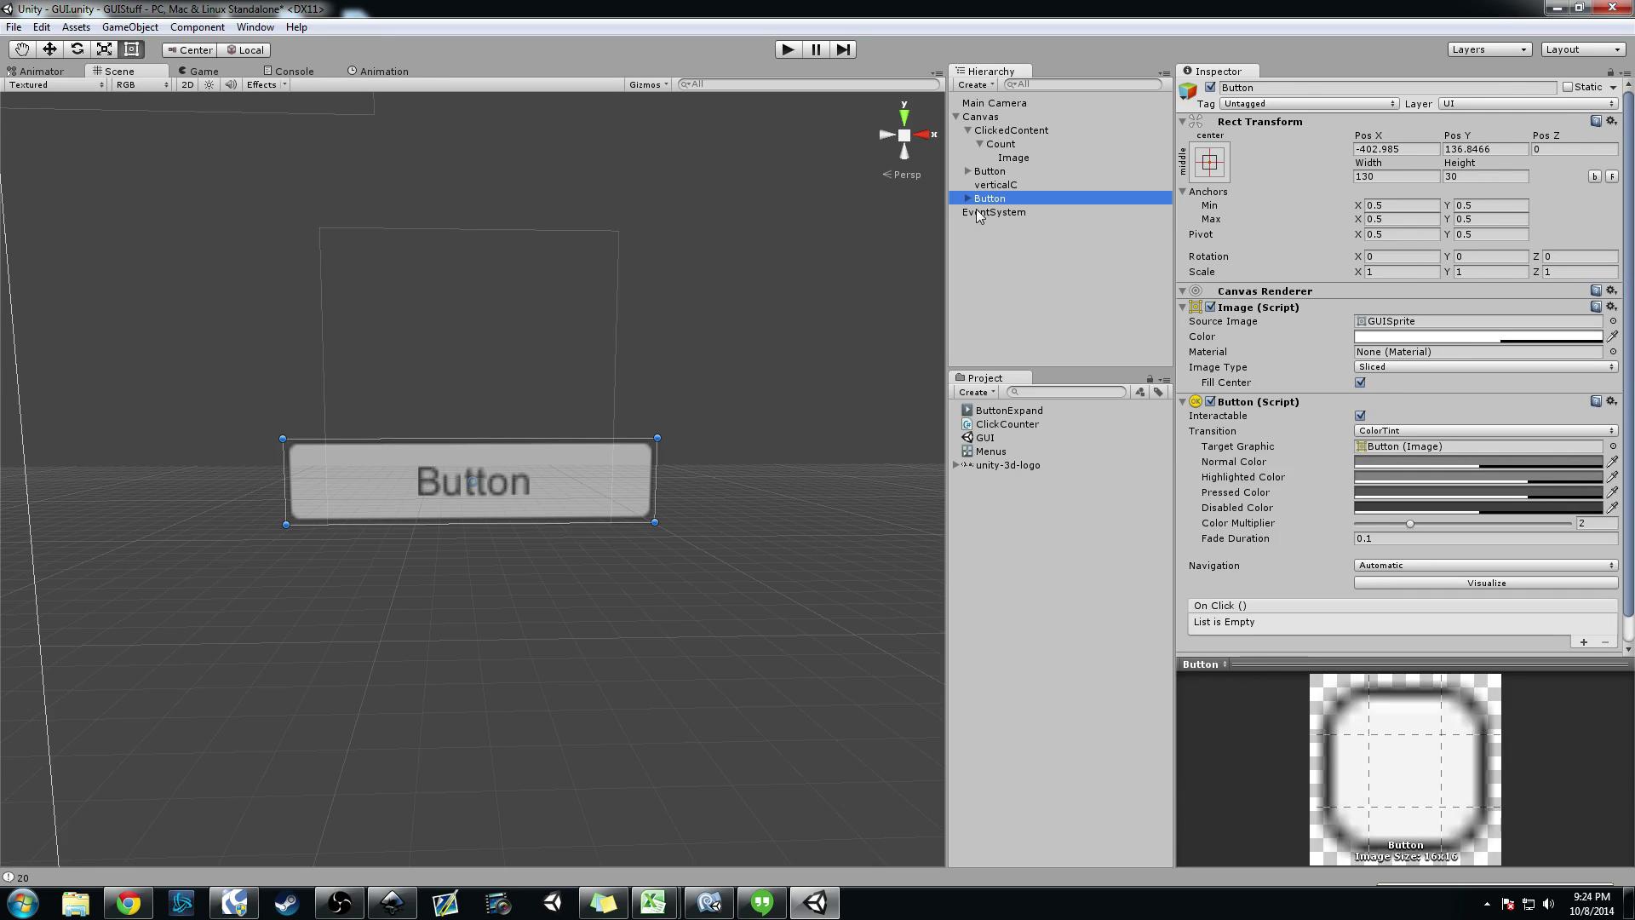
mouse_move(984, 199)
mouse_down()
mouse_move(984, 116)
mouse_move(996, 185)
mouse_up()
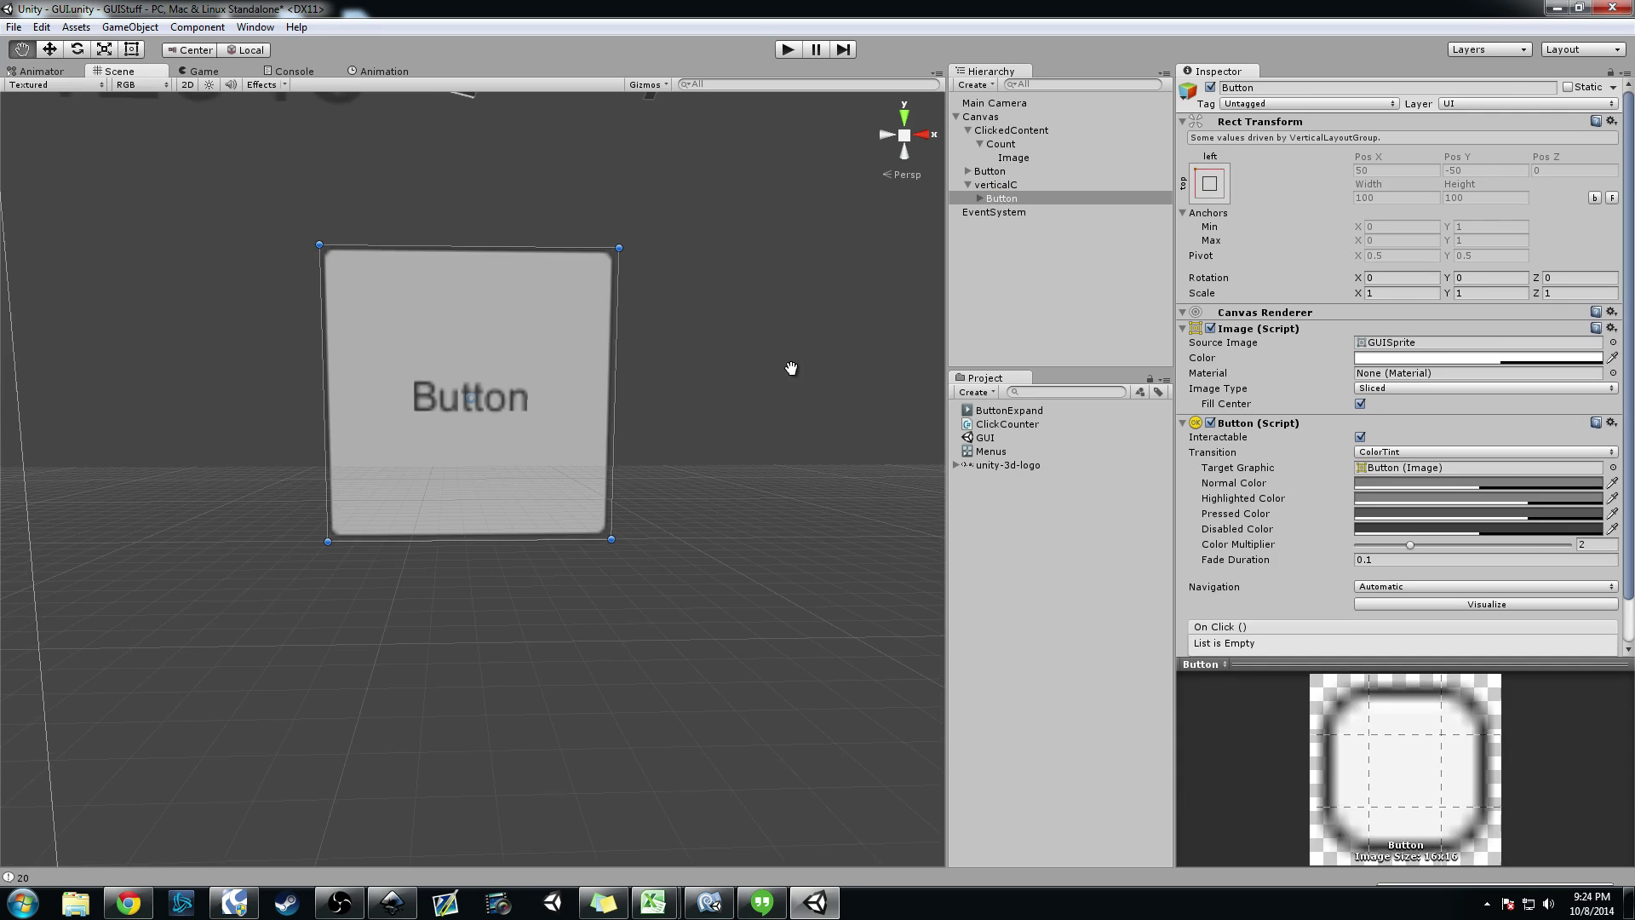
middle_drag(559, 343, 484, 318)
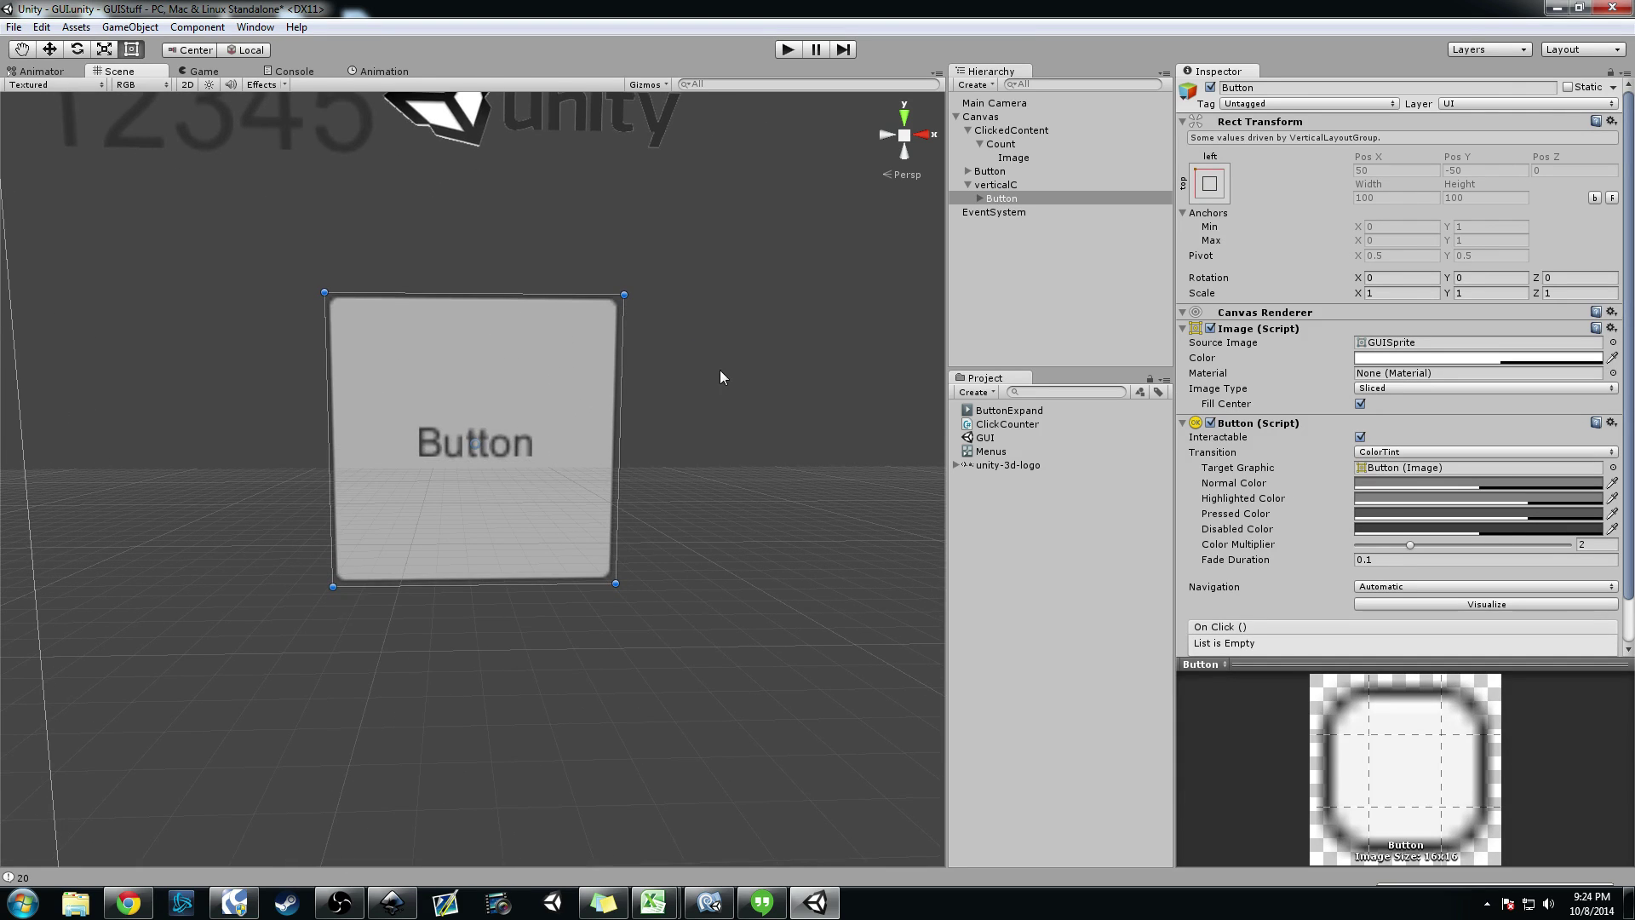
middle_drag(720, 376, 682, 409)
scroll(710, 409, down, 2)
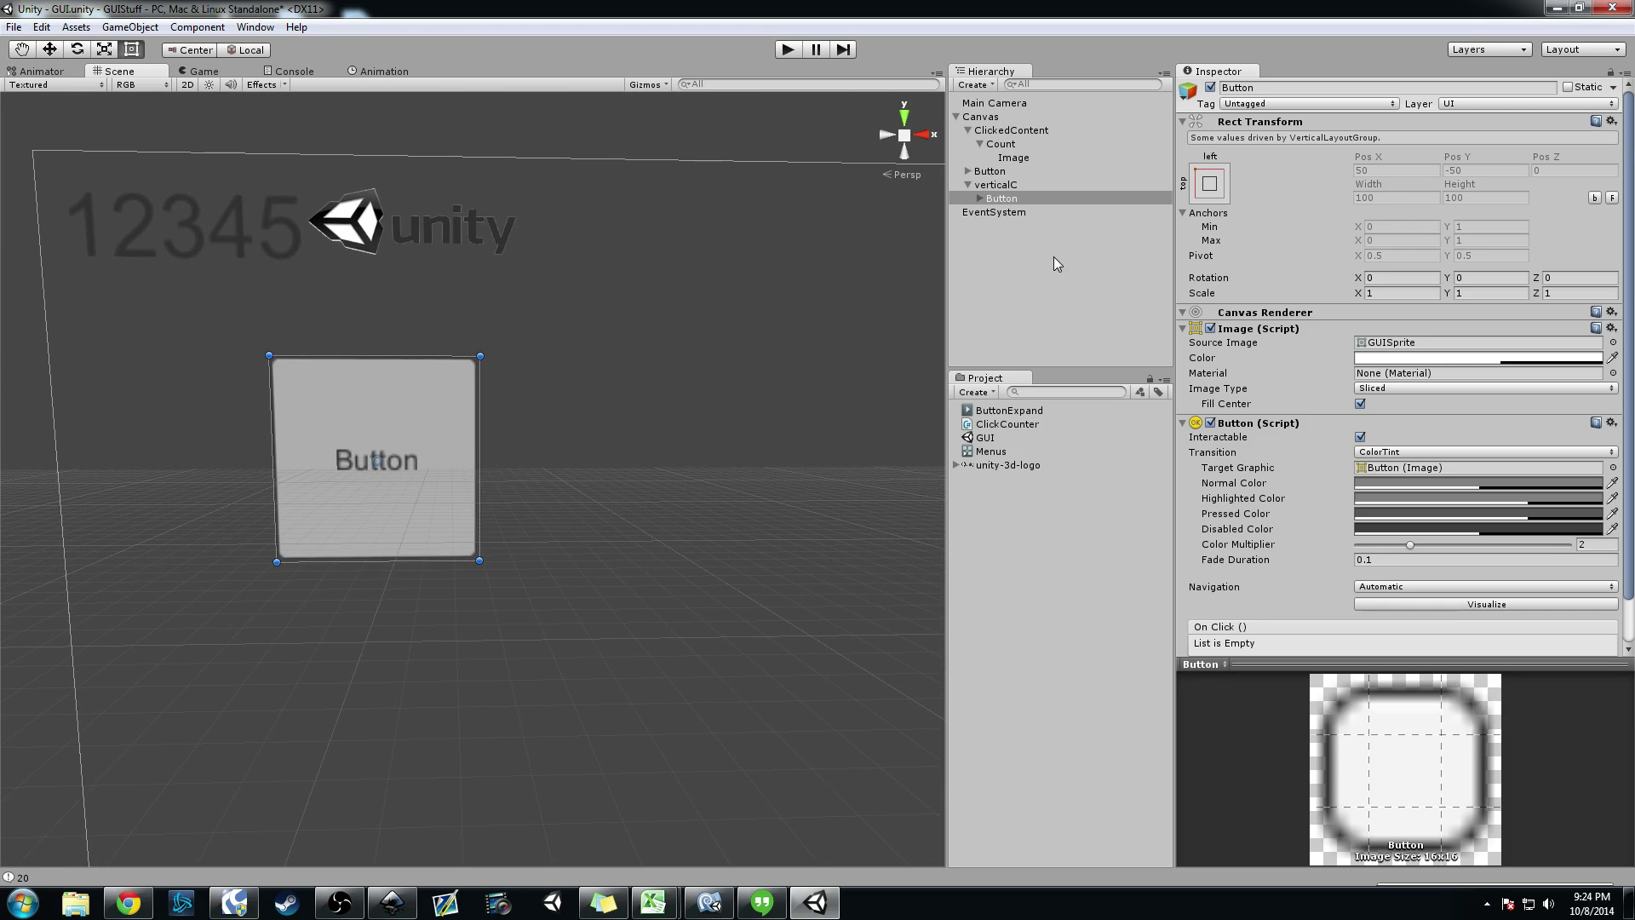
click(998, 185)
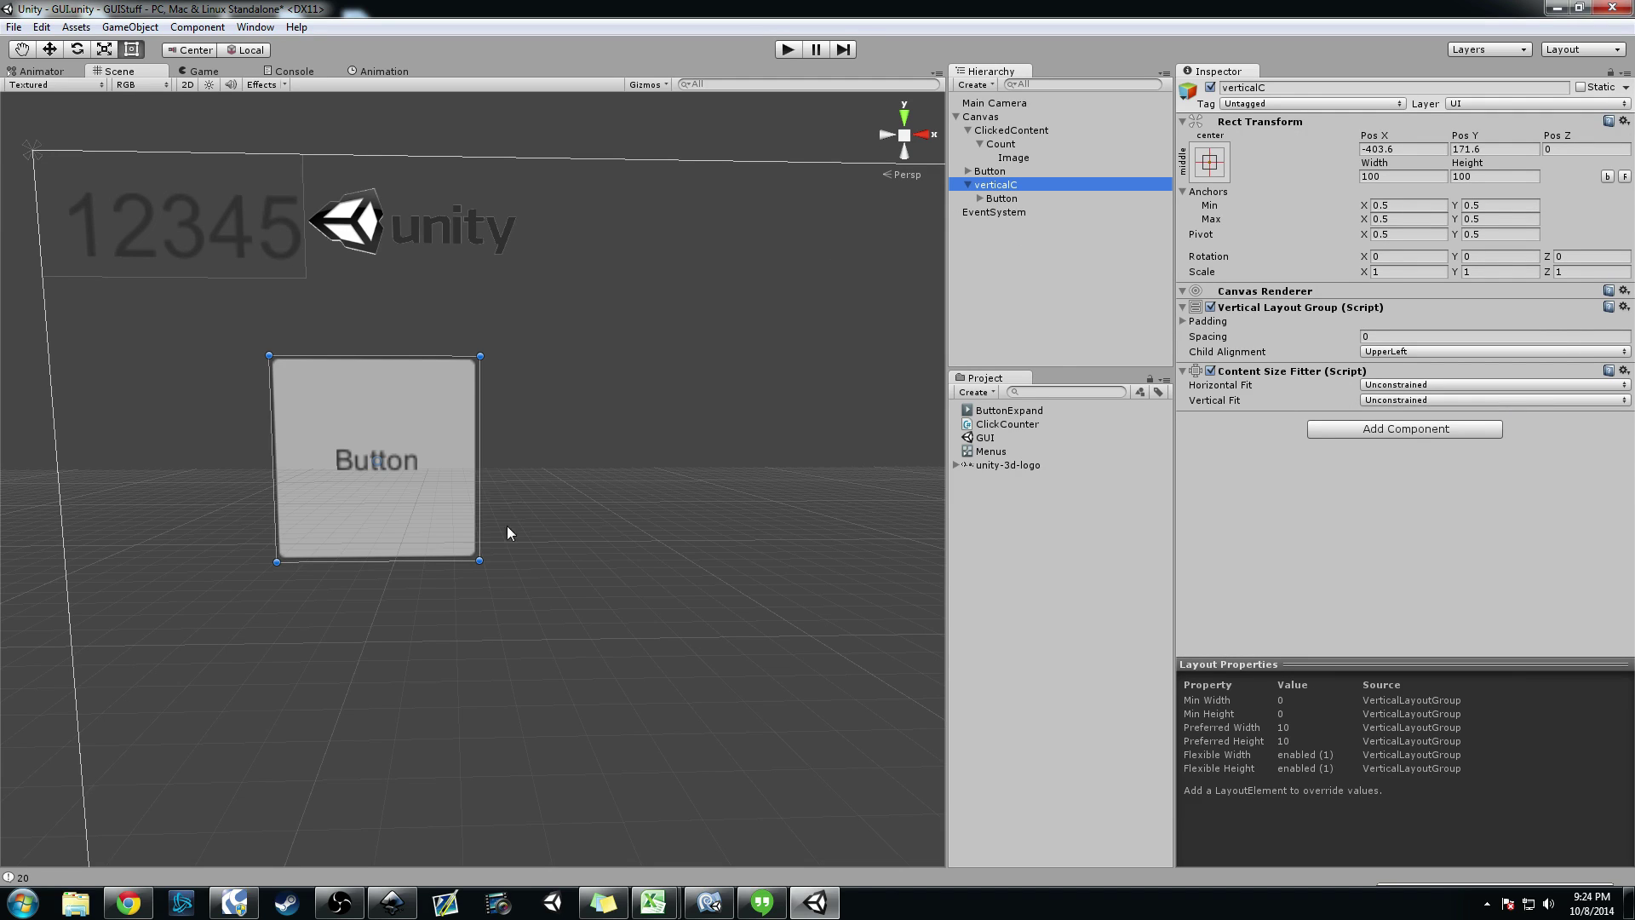
Step: Resize verticalC to about 118.3 × 210.4 and move it left, below the counter
drag(474, 562, 767, 770)
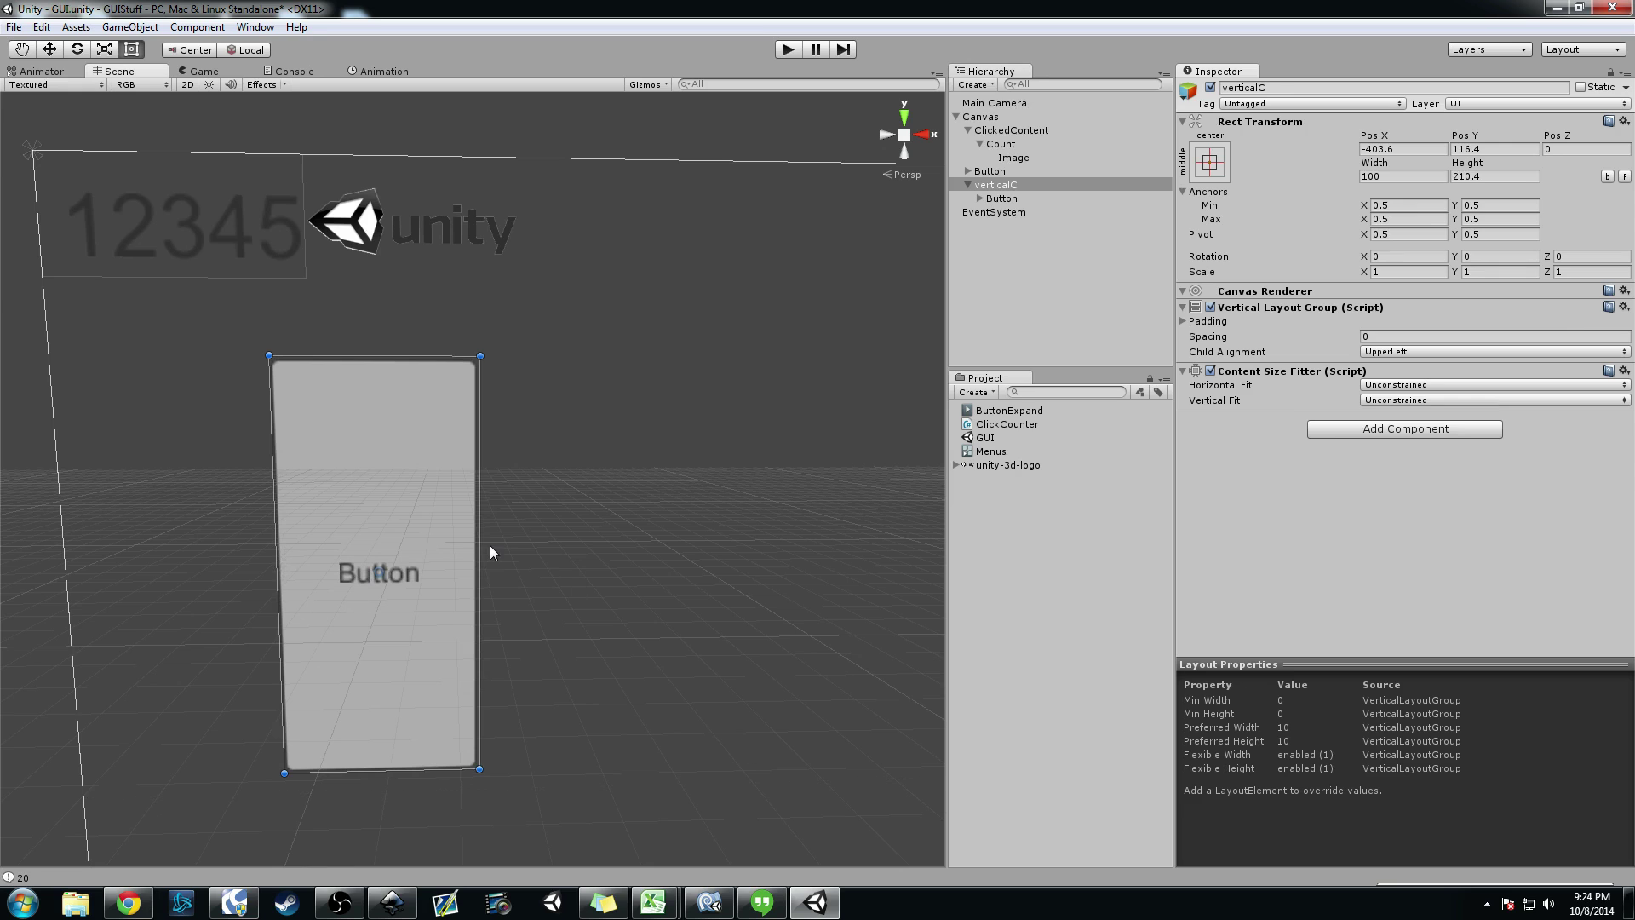
drag(479, 551, 760, 408)
middle_drag(522, 427, 715, 508)
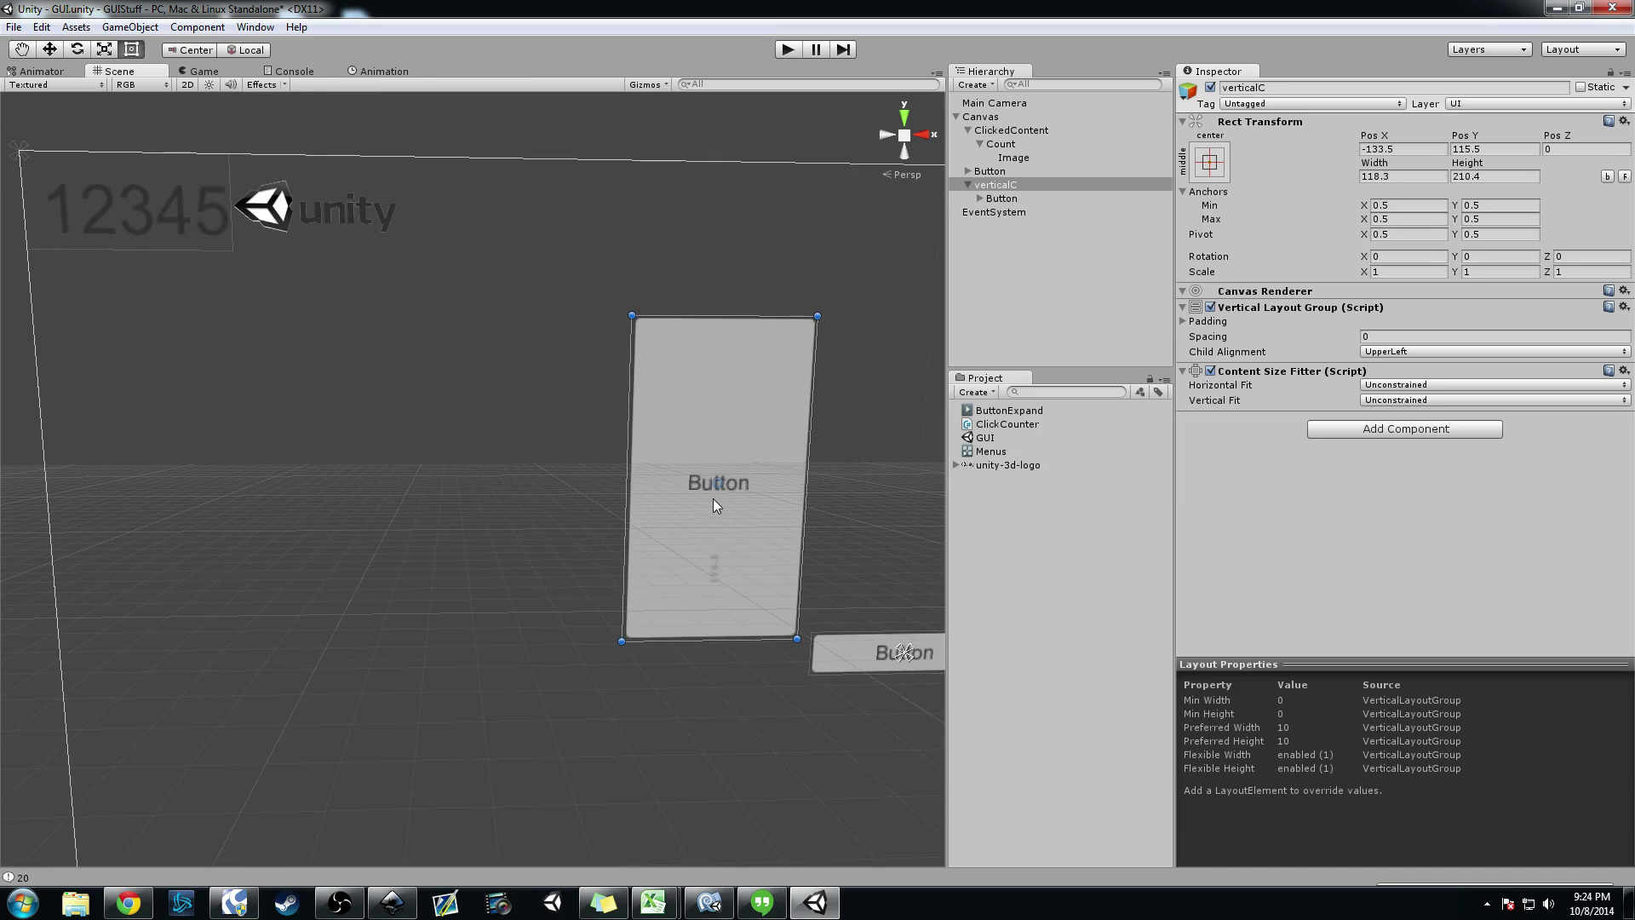
drag(715, 507, 443, 511)
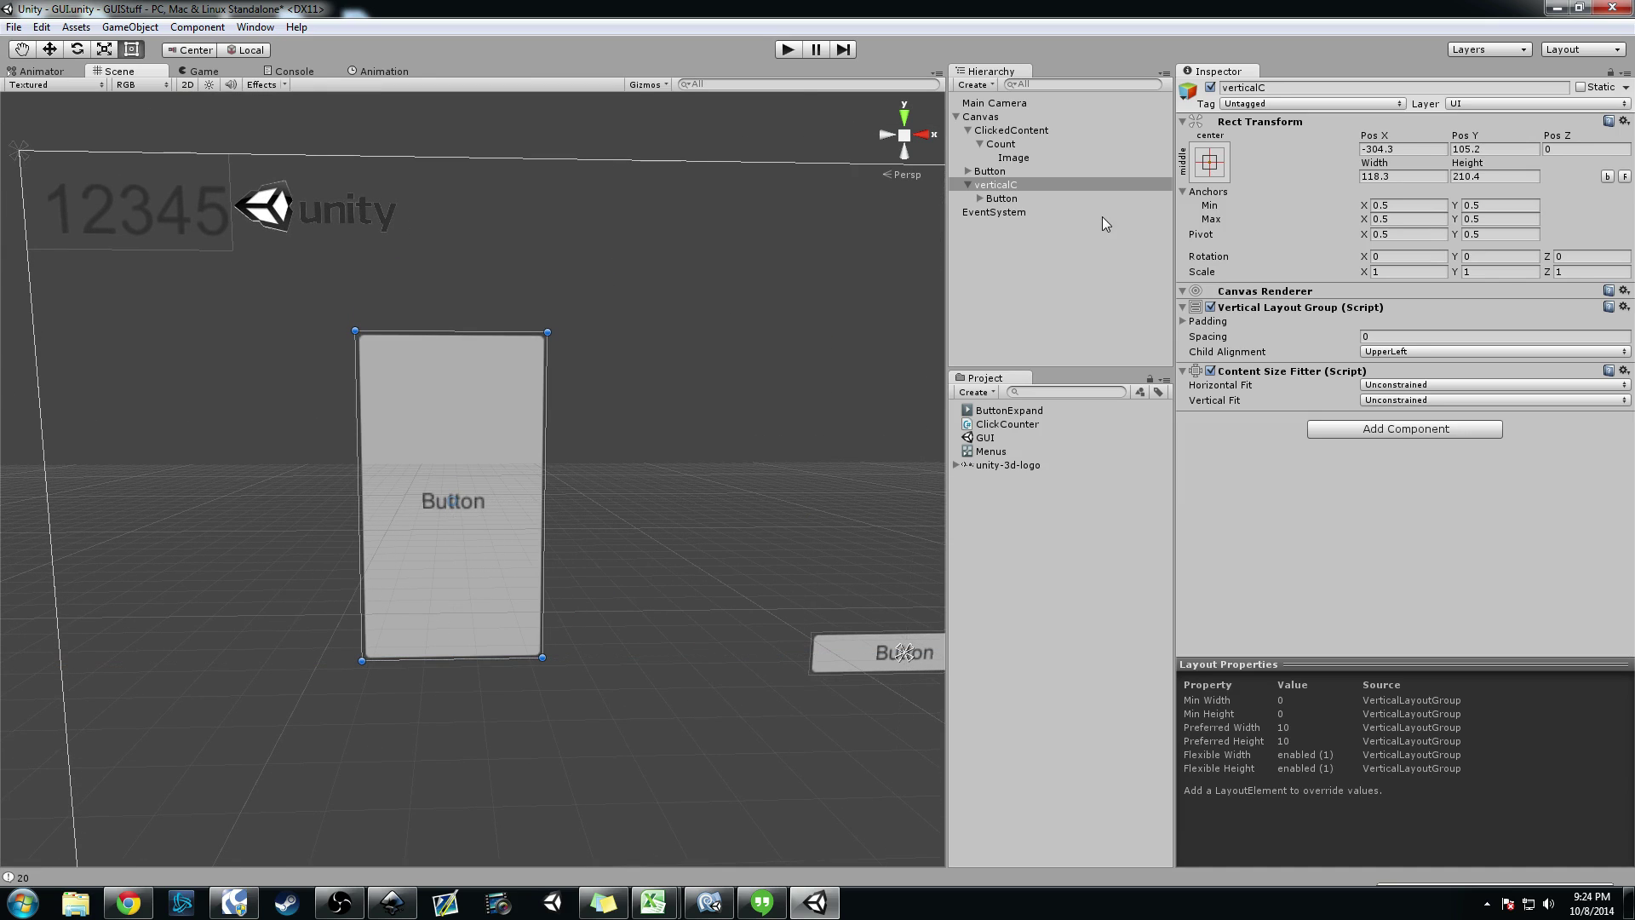
click(998, 198)
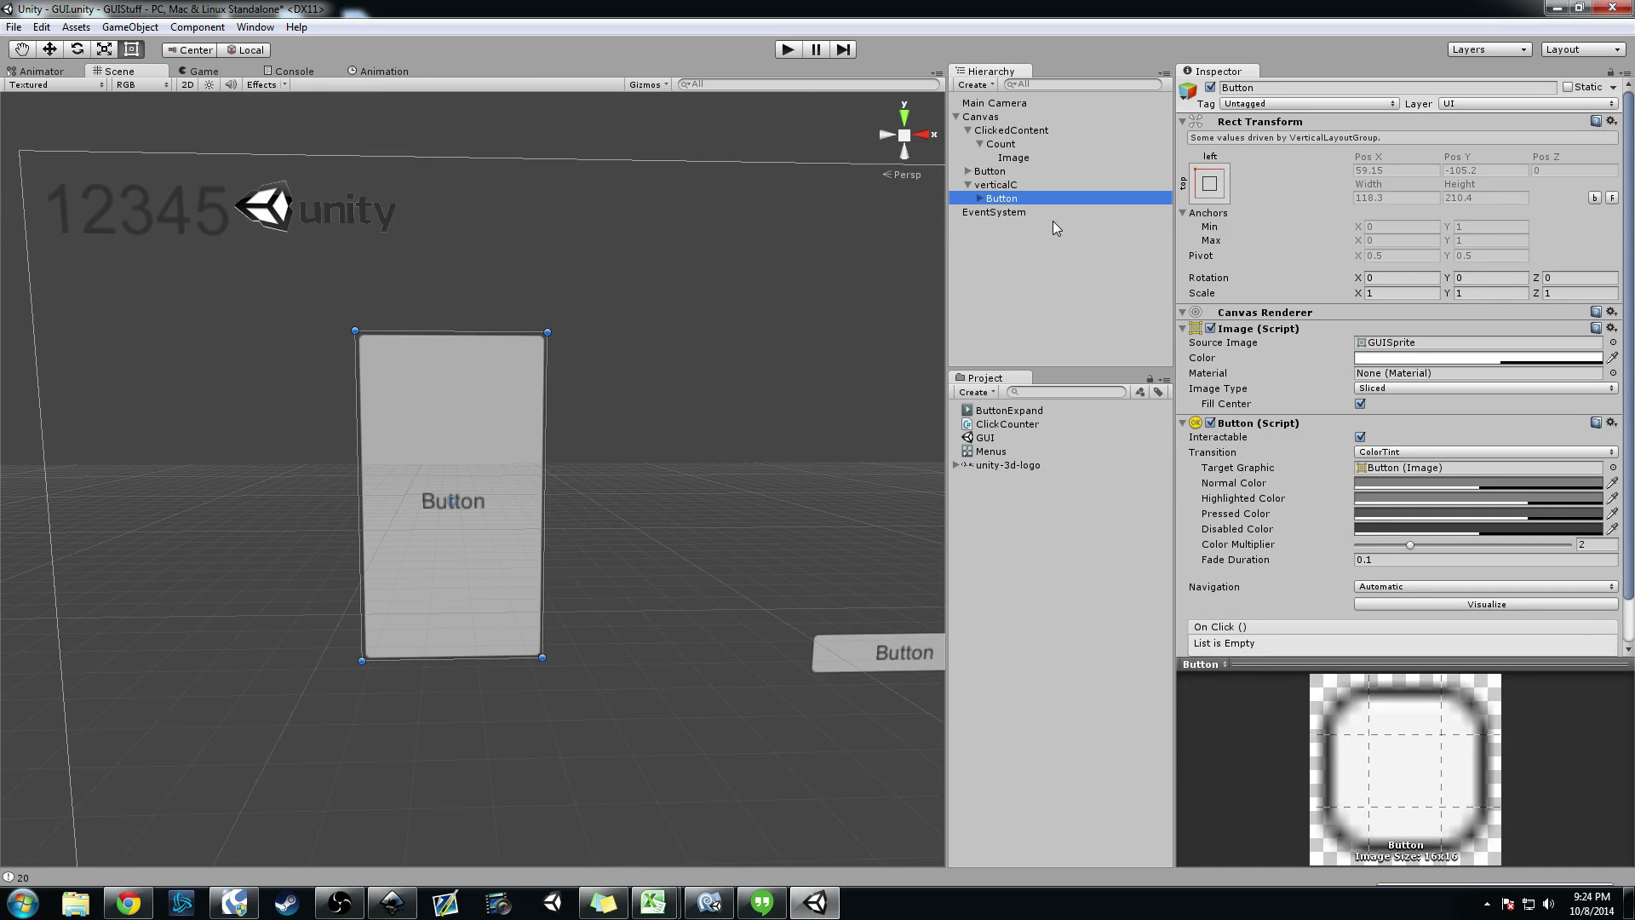
Step: Duplicate the Button into a stack of five and reselect verticalC
key(ctrl+d)
key(ctrl+d)
key(ctrl+d)
key(ctrl+d)
middle_drag(745, 413, 733, 310)
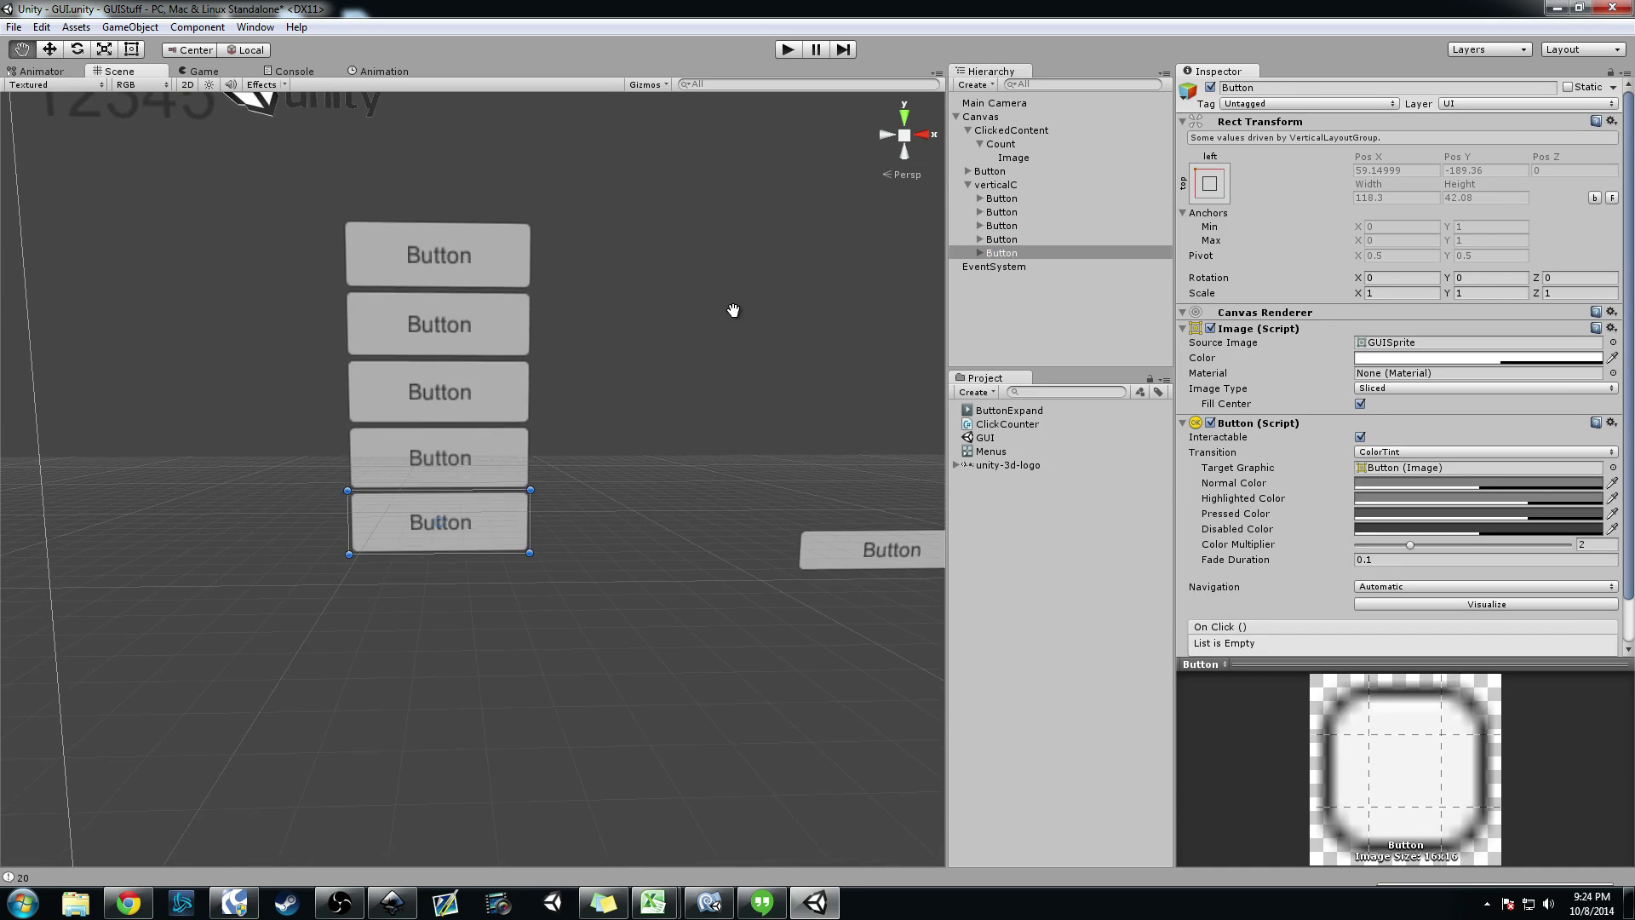
click(701, 246)
middle_drag(702, 246, 605, 258)
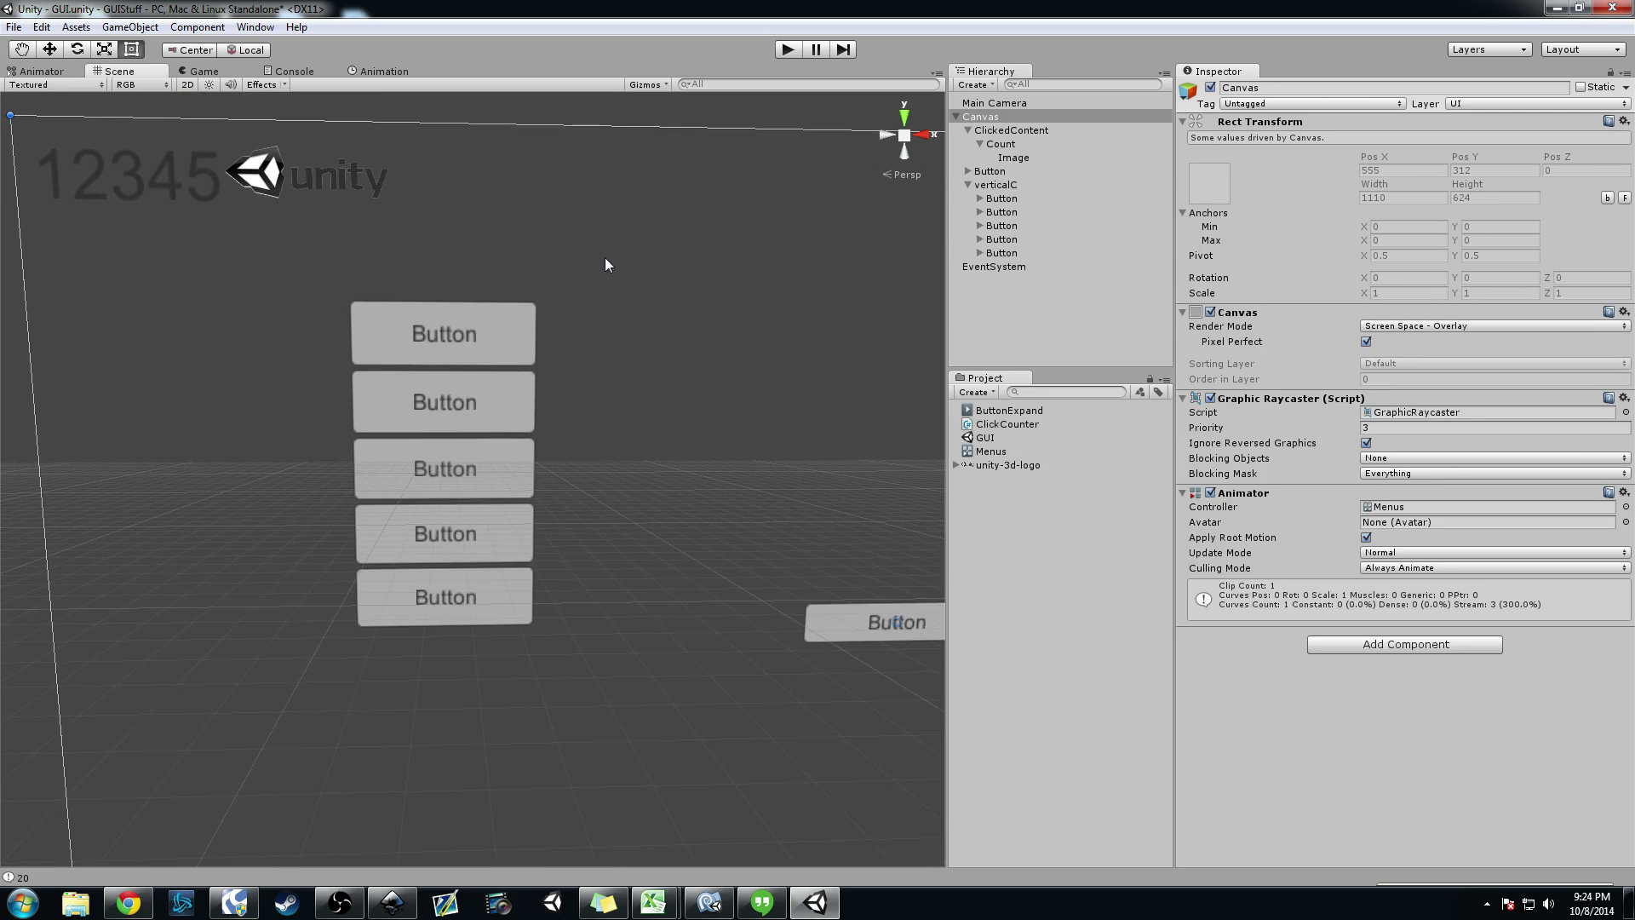
click(1013, 170)
click(996, 184)
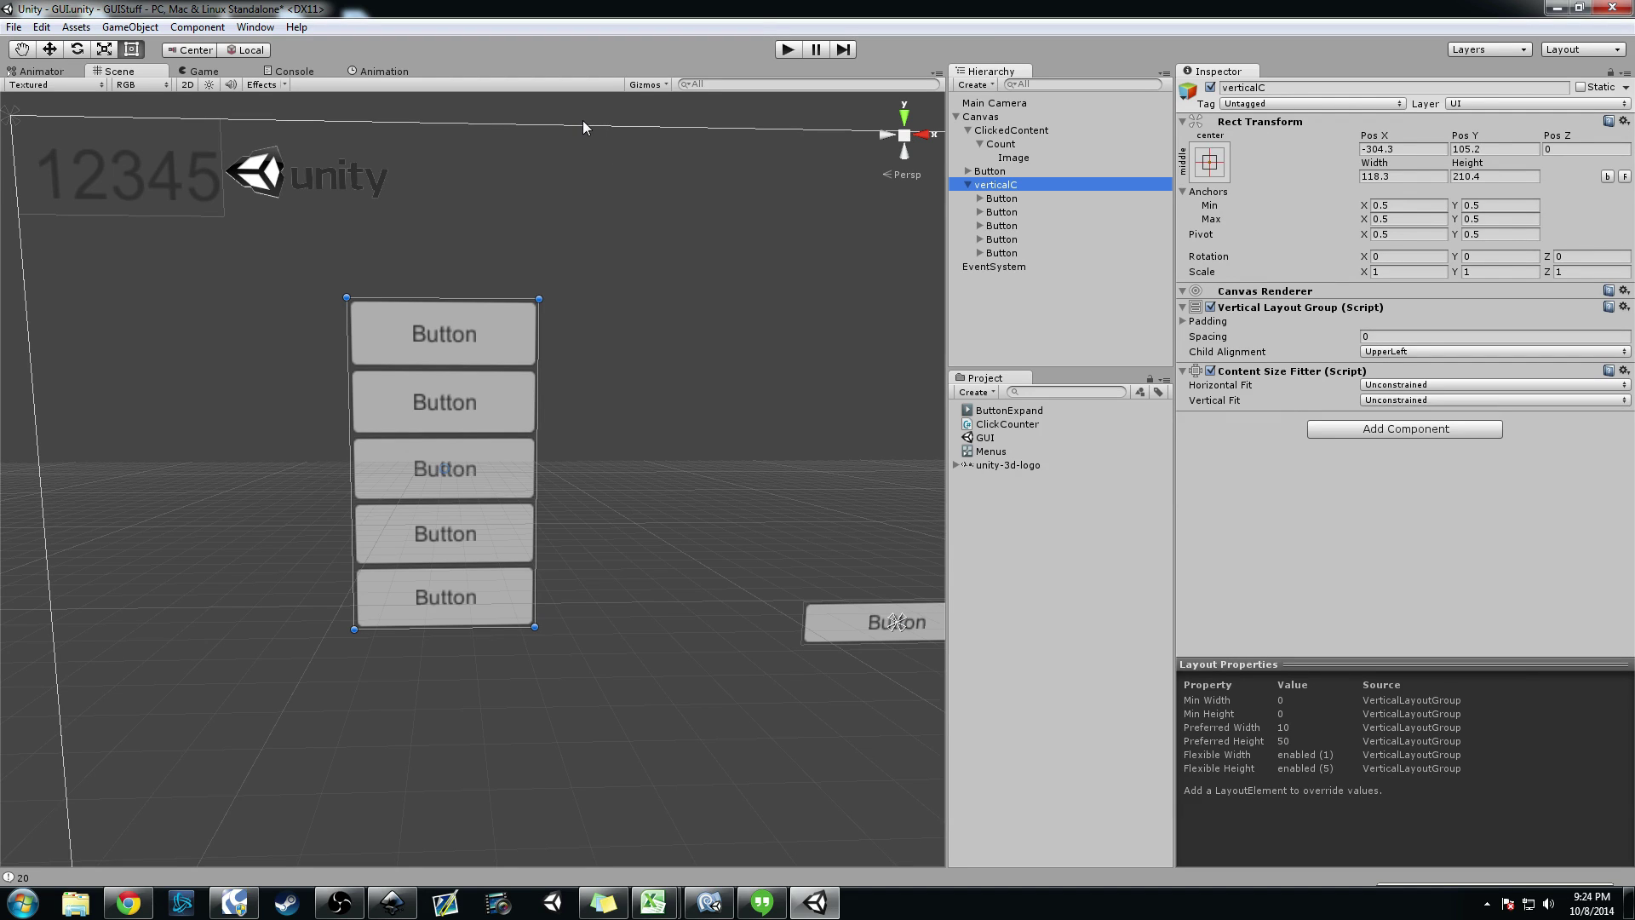
middle_drag(575, 305, 625, 413)
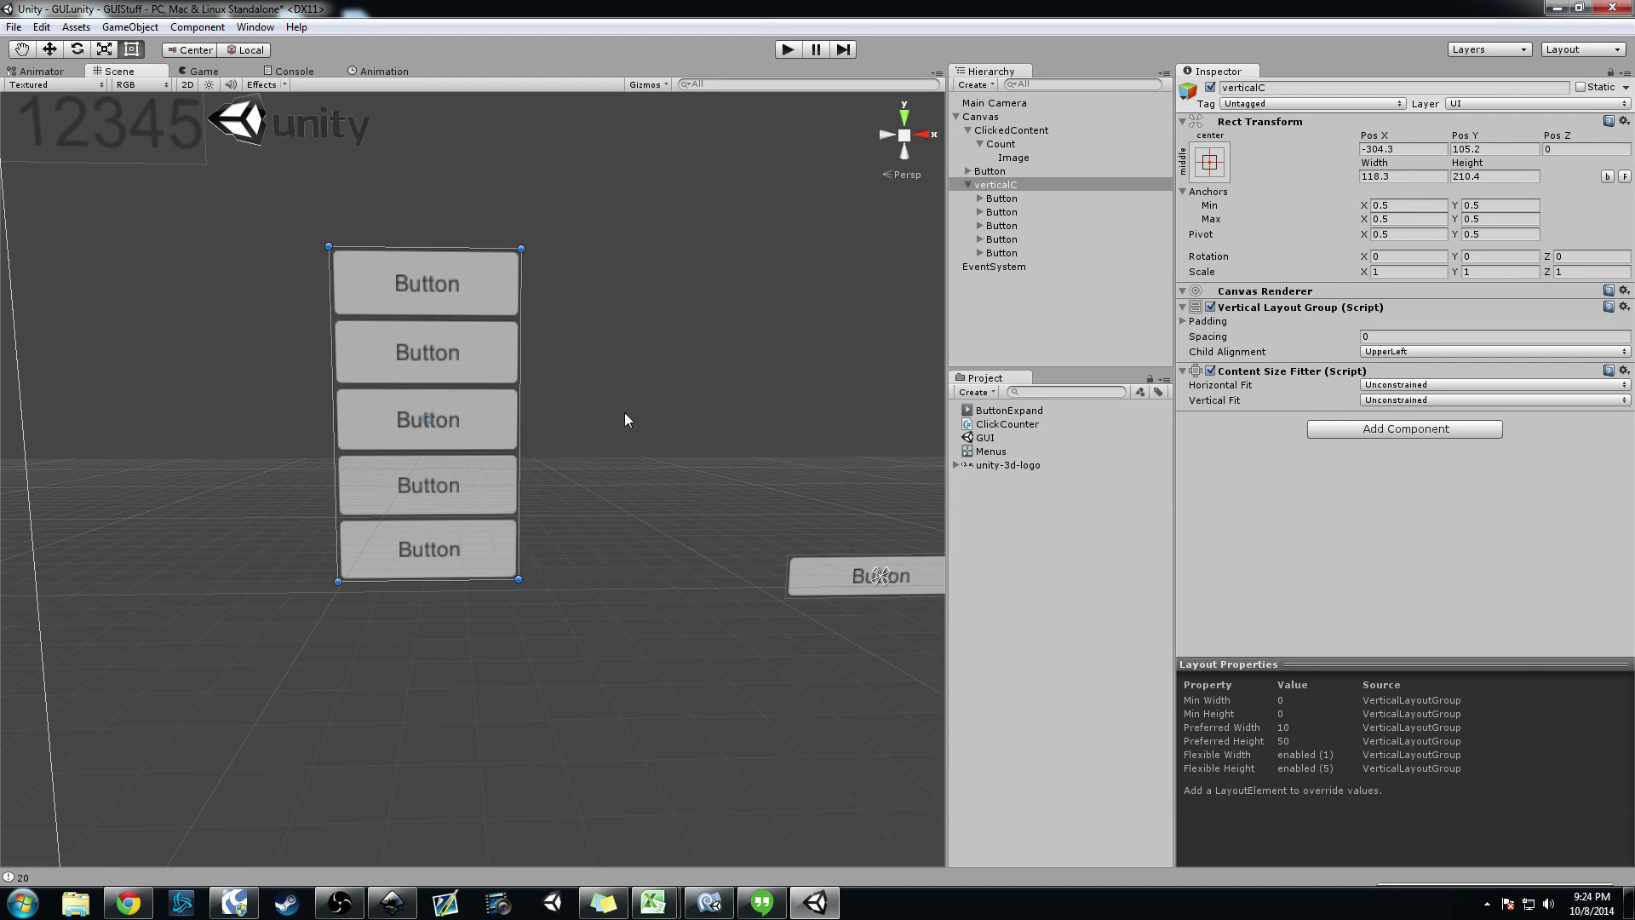
Step: Widen verticalC to 285.4 × 236.6 and lower it to about -412.3, -84.5
click(1433, 383)
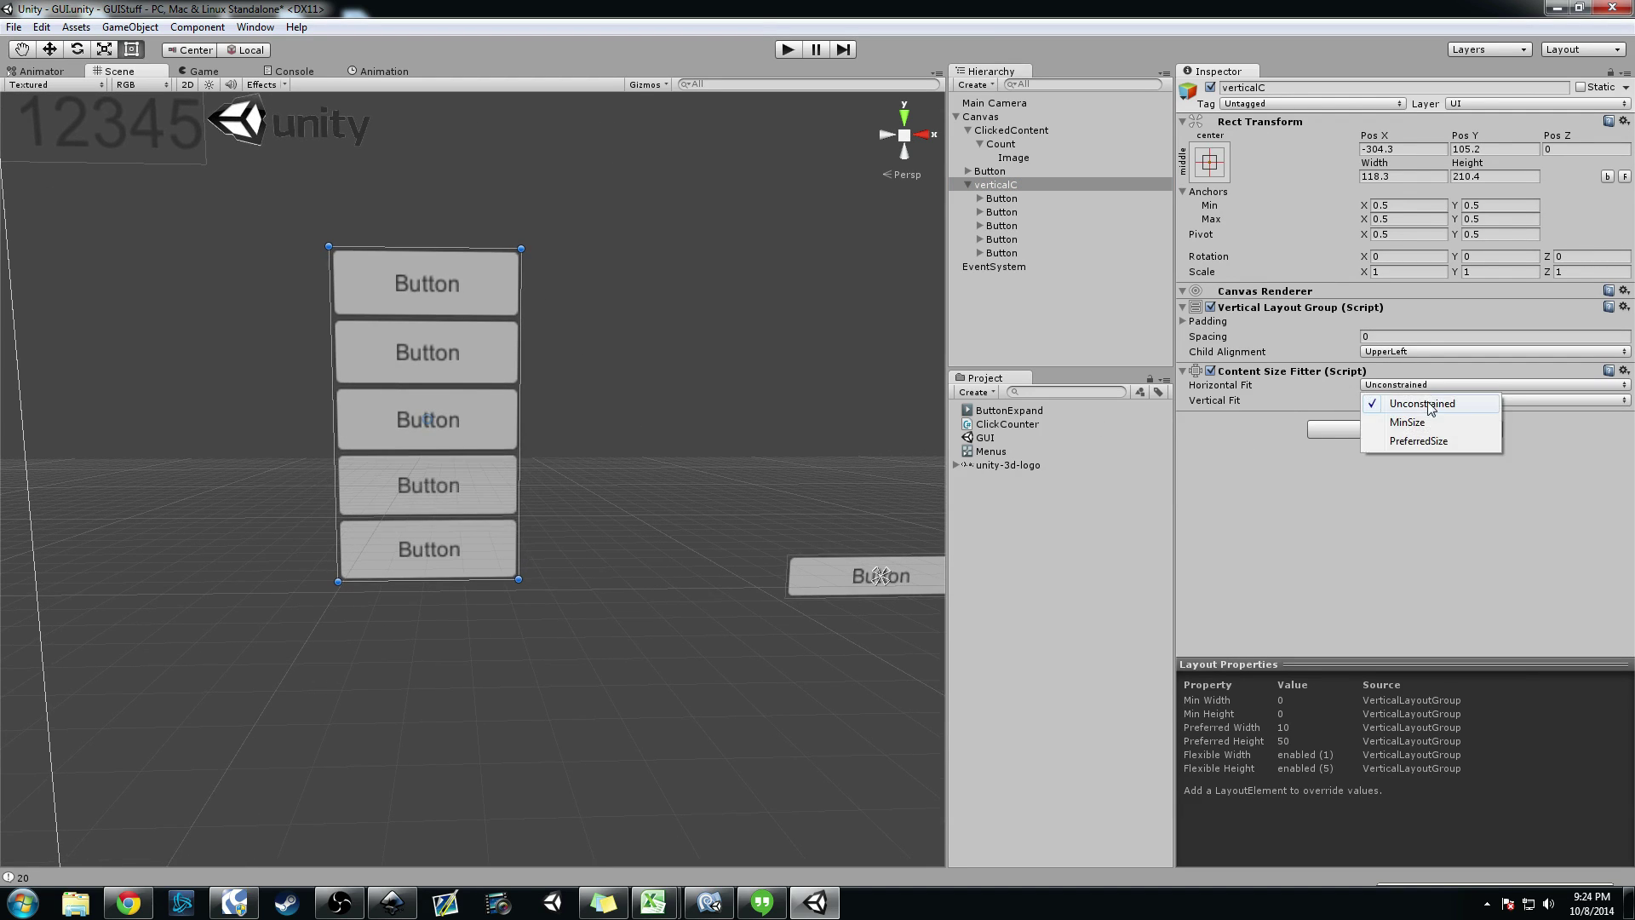
click(1352, 528)
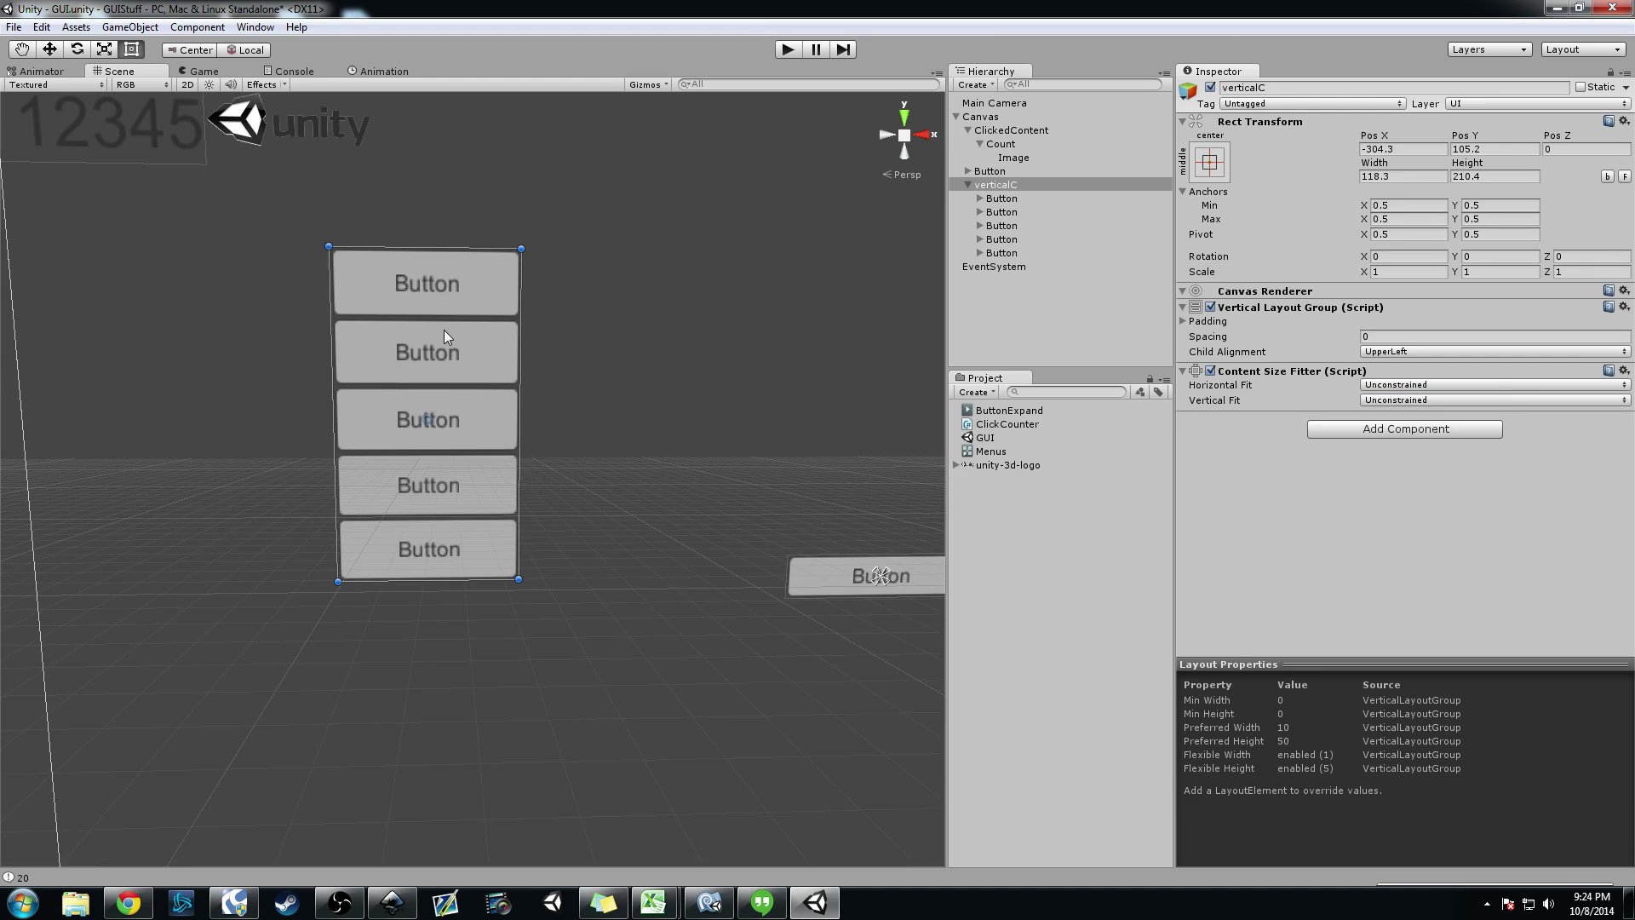
scroll(432, 324, down, 2)
scroll(549, 340, up, 1)
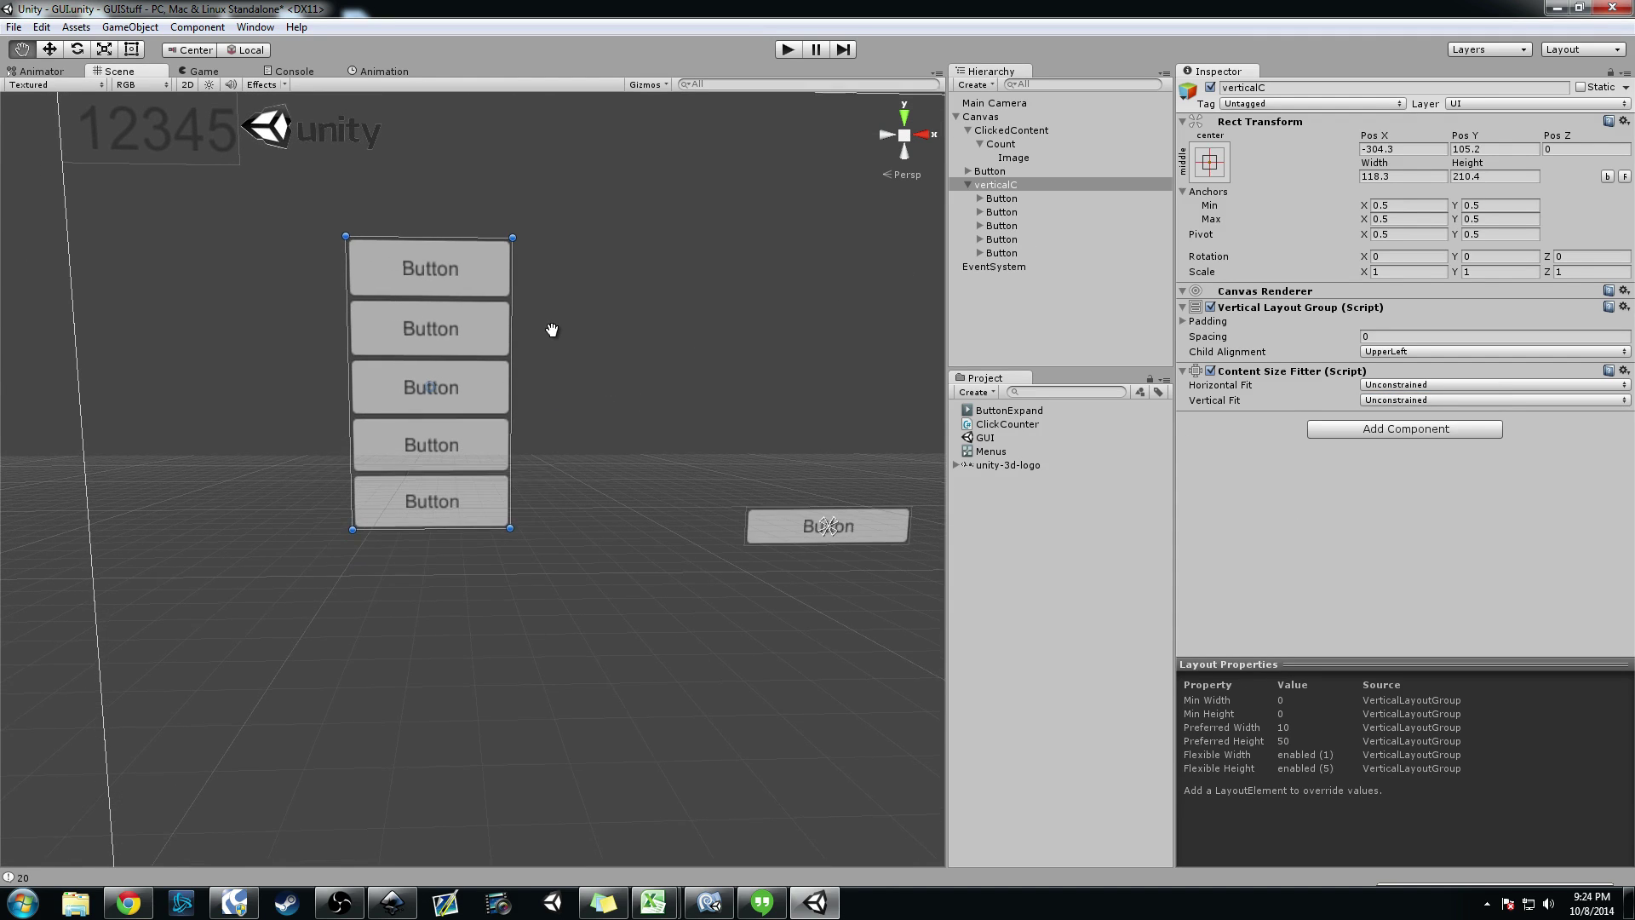
drag(474, 558, 468, 621)
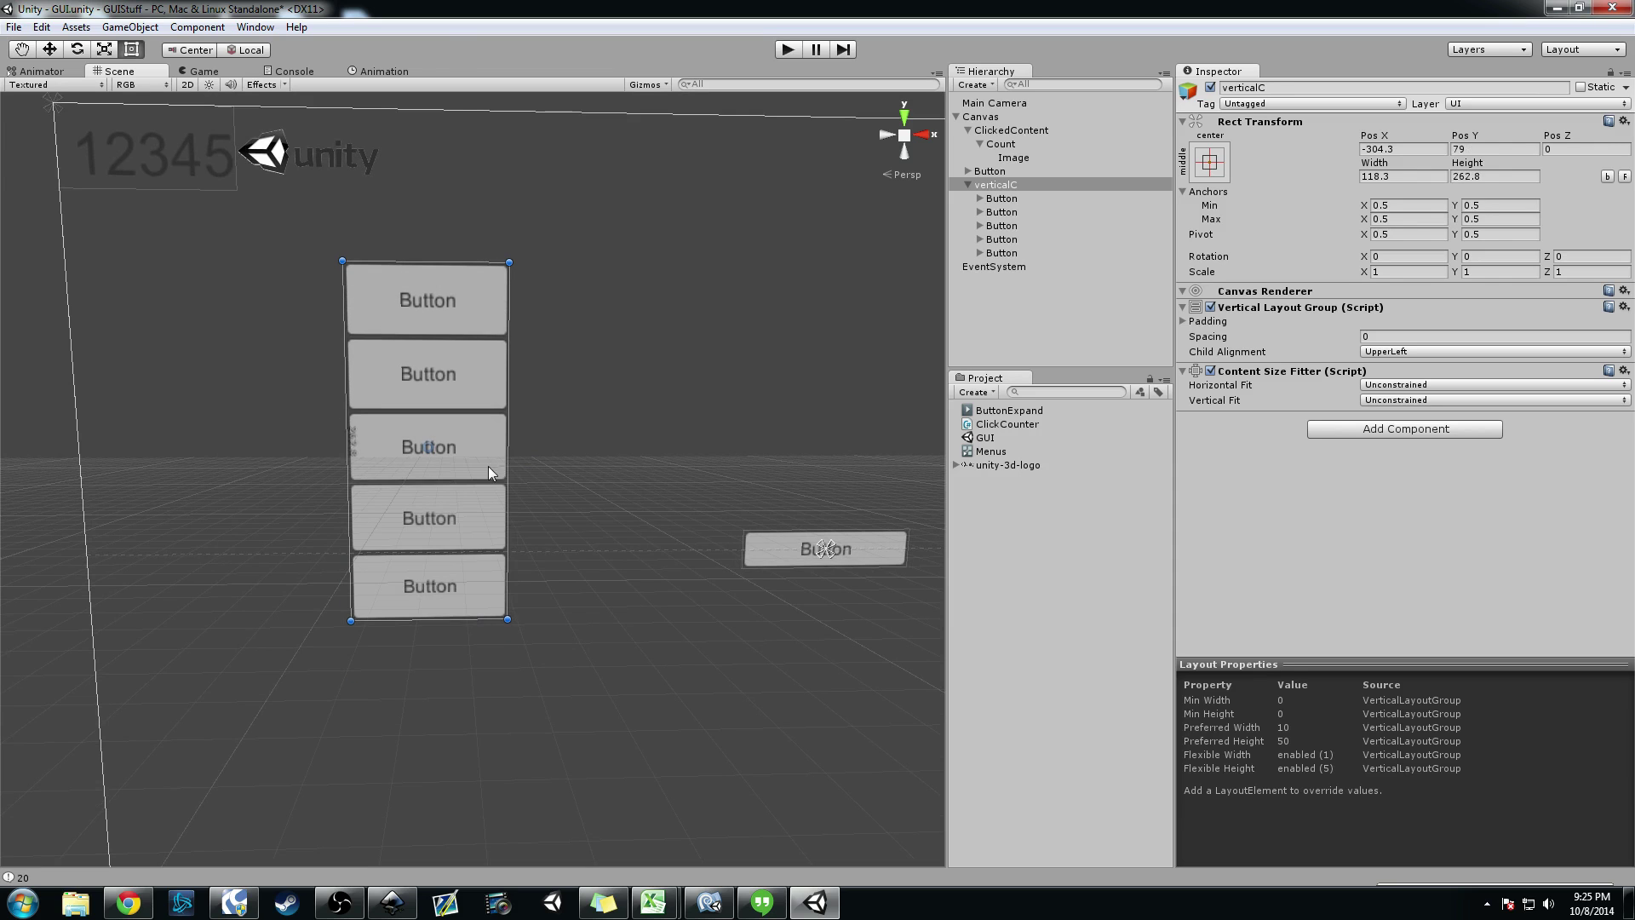
drag(503, 442, 731, 442)
middle_drag(778, 440, 765, 433)
scroll(765, 433, down, 2)
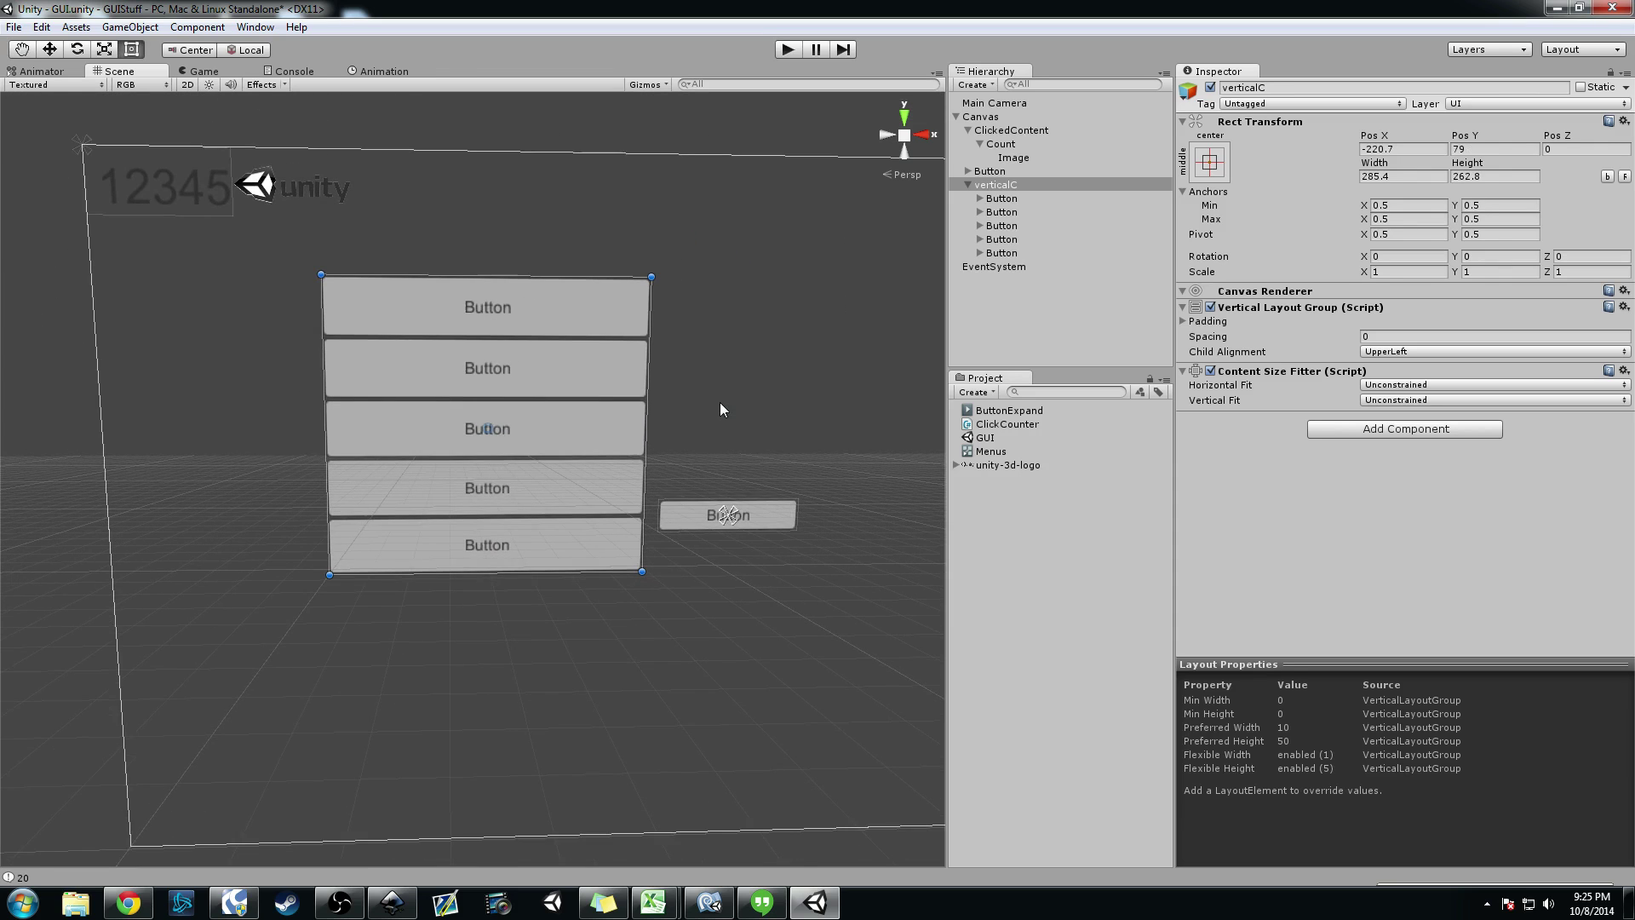
click(968, 185)
middle_drag(942, 264, 1002, 290)
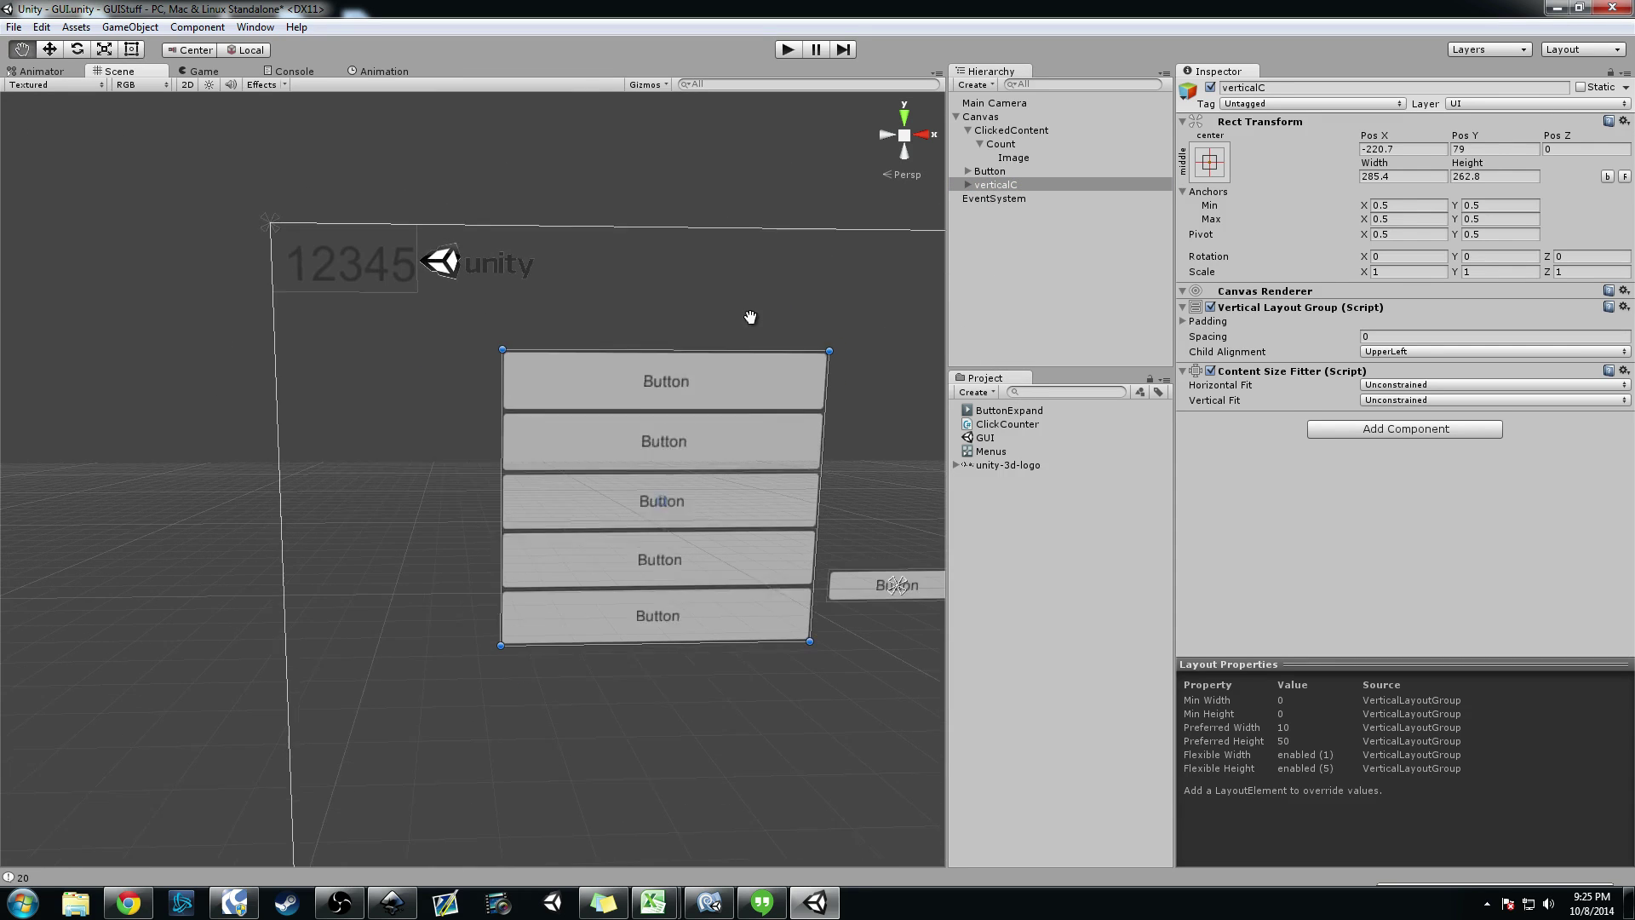
drag(726, 347, 504, 565)
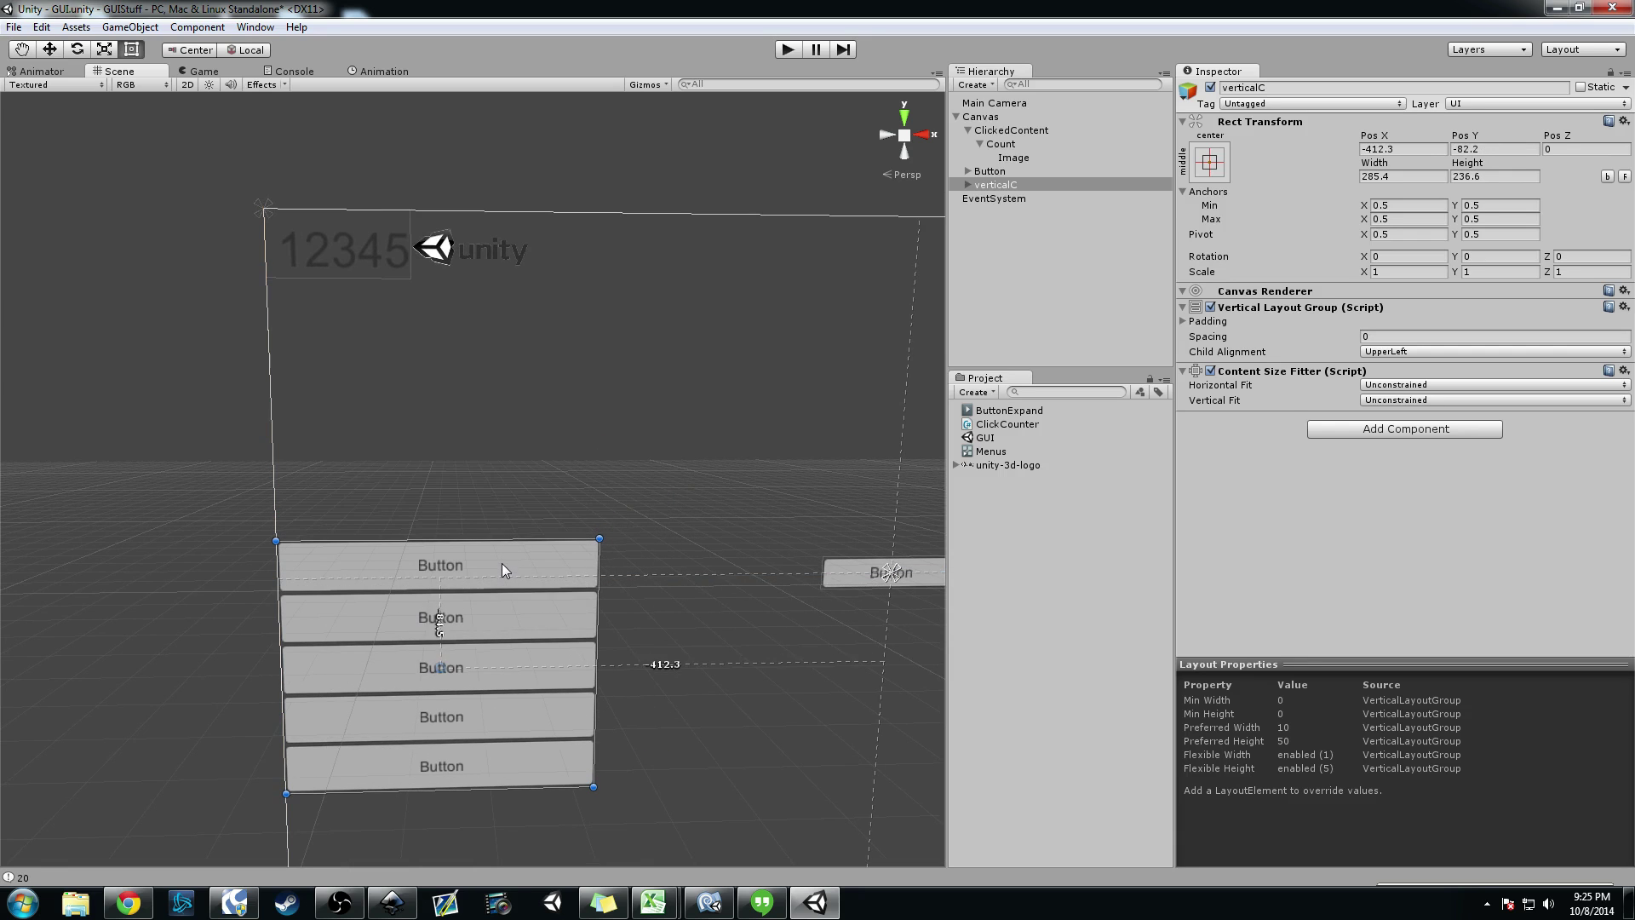
scroll(437, 452, up, 2)
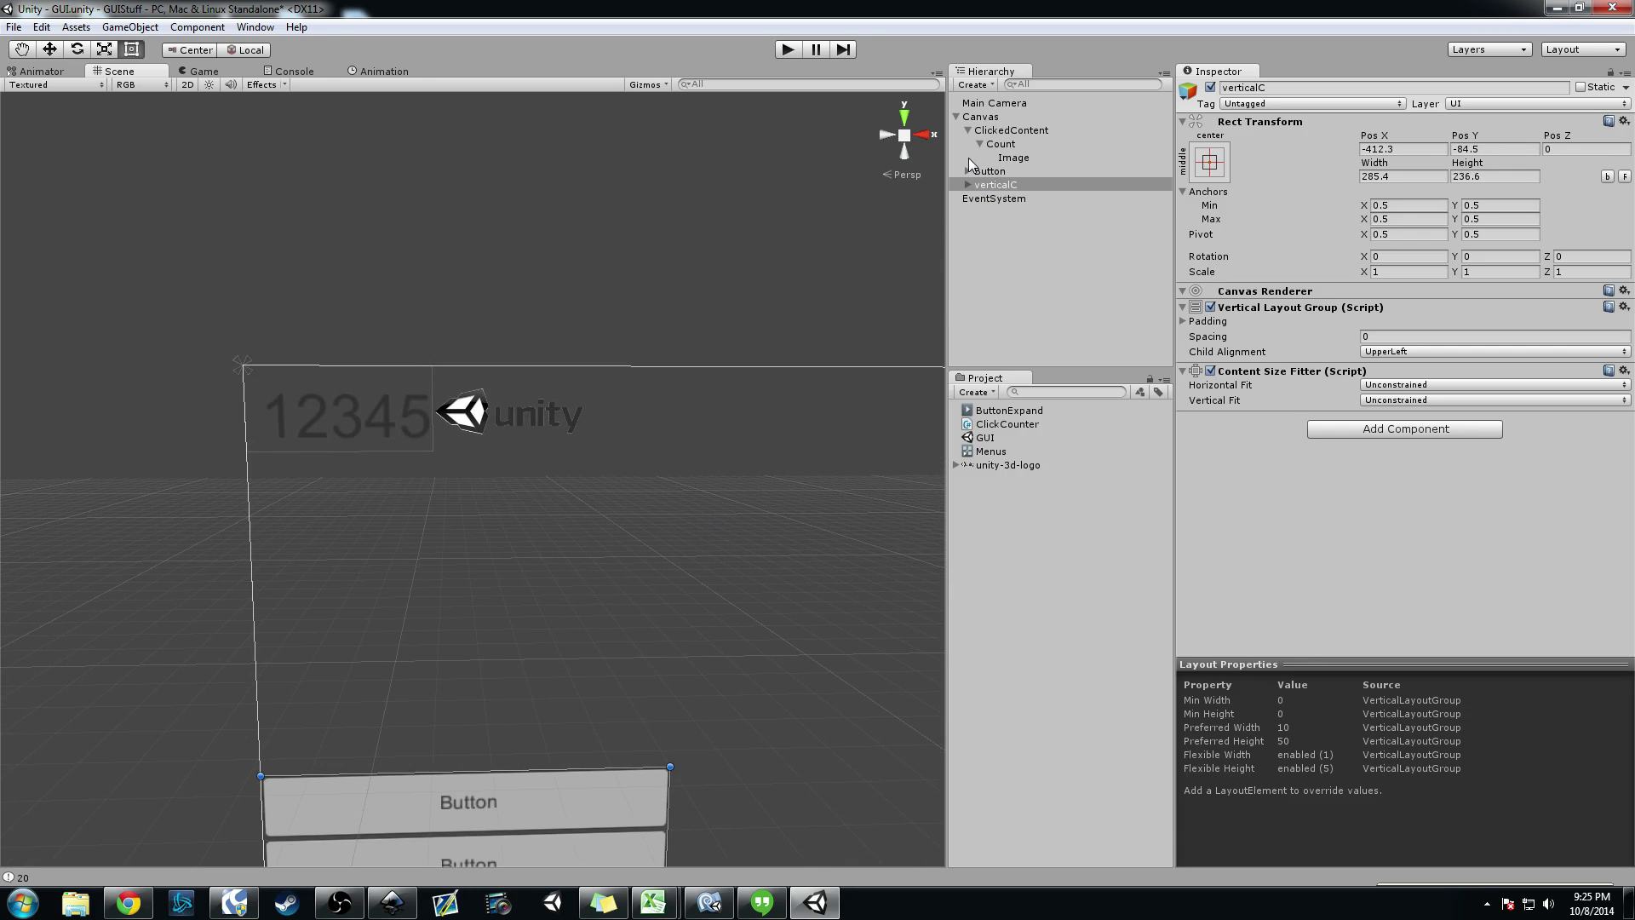
Step: Inspect ClickedContent, Count and the logo Image, ending on the Image anchored at Pos X 50
click(1010, 130)
click(1013, 156)
drag(795, 460, 811, 391)
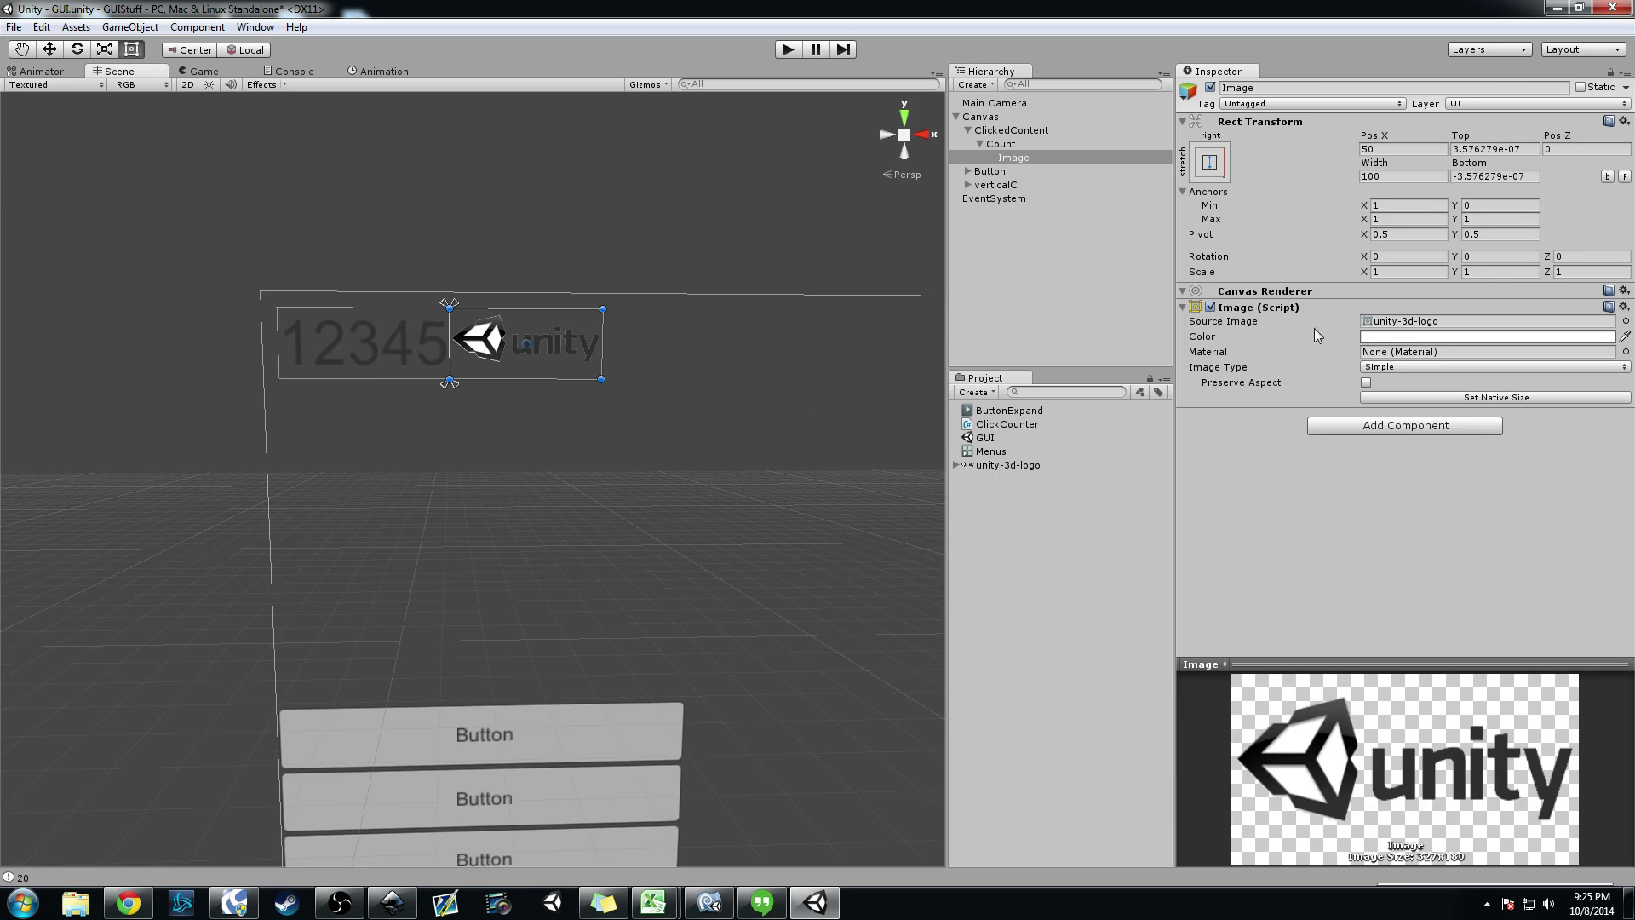
click(1059, 143)
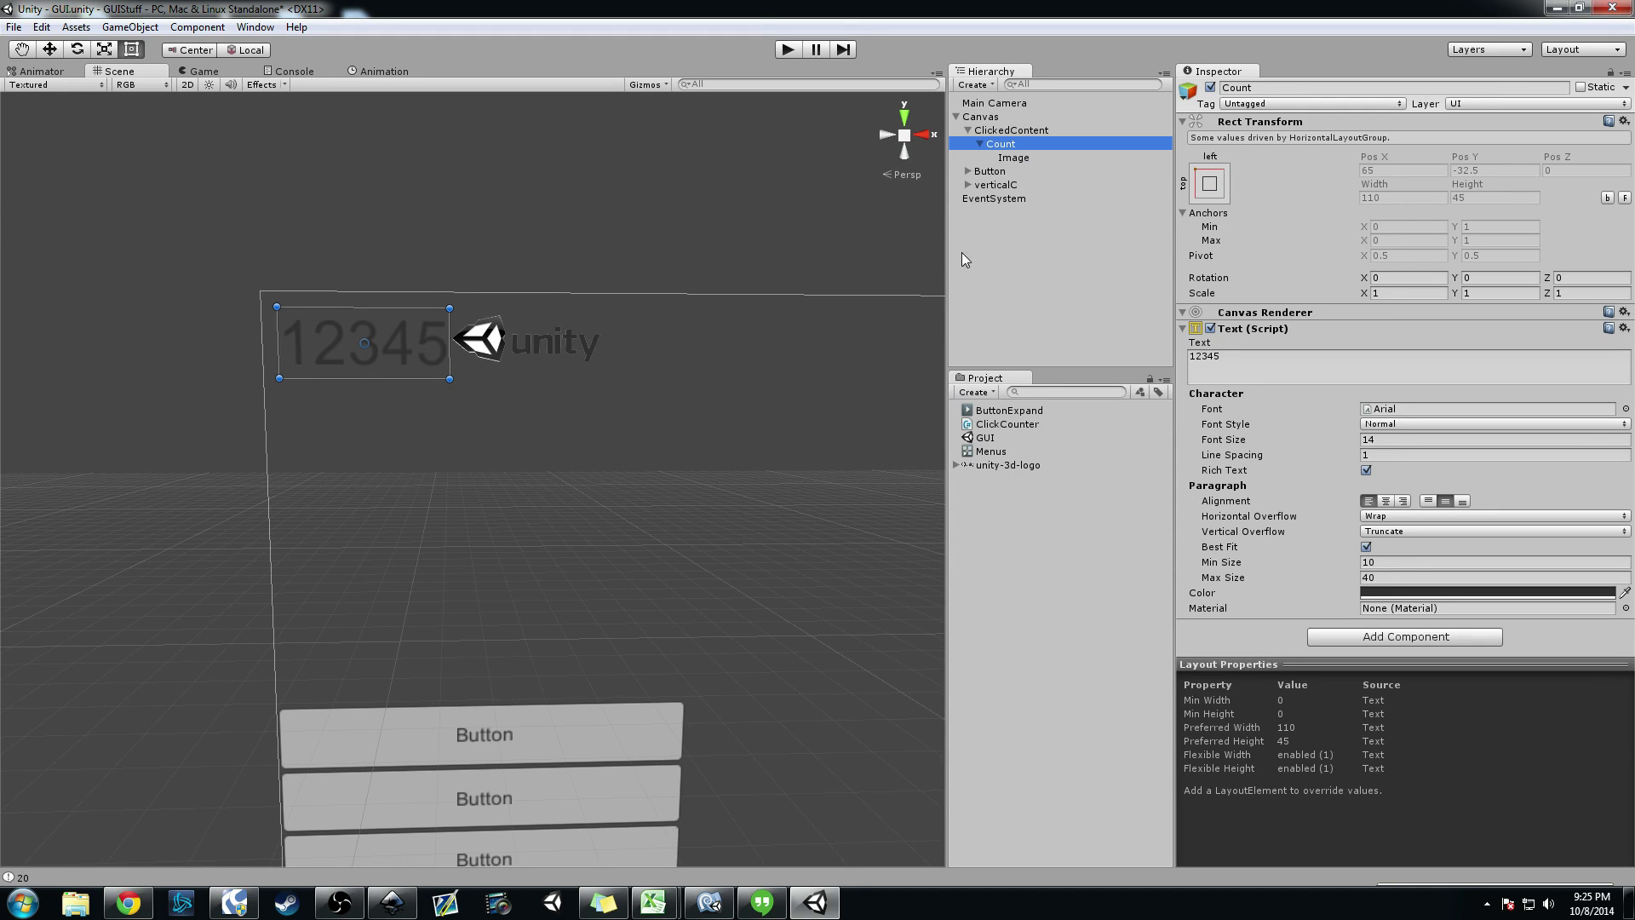
click(1021, 129)
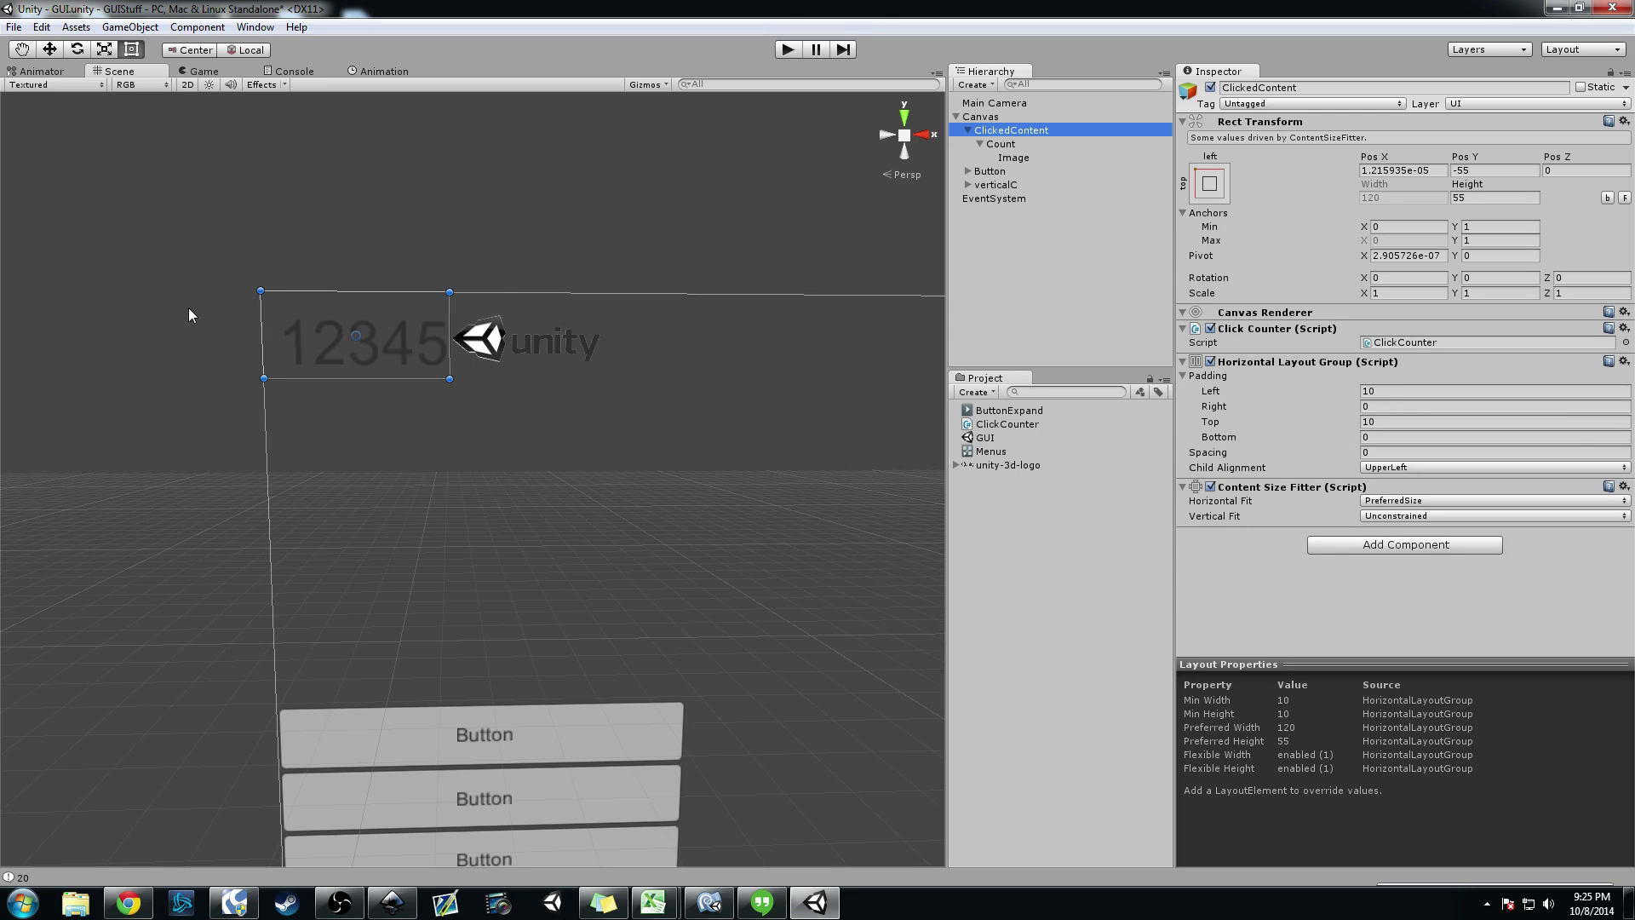
click(1003, 144)
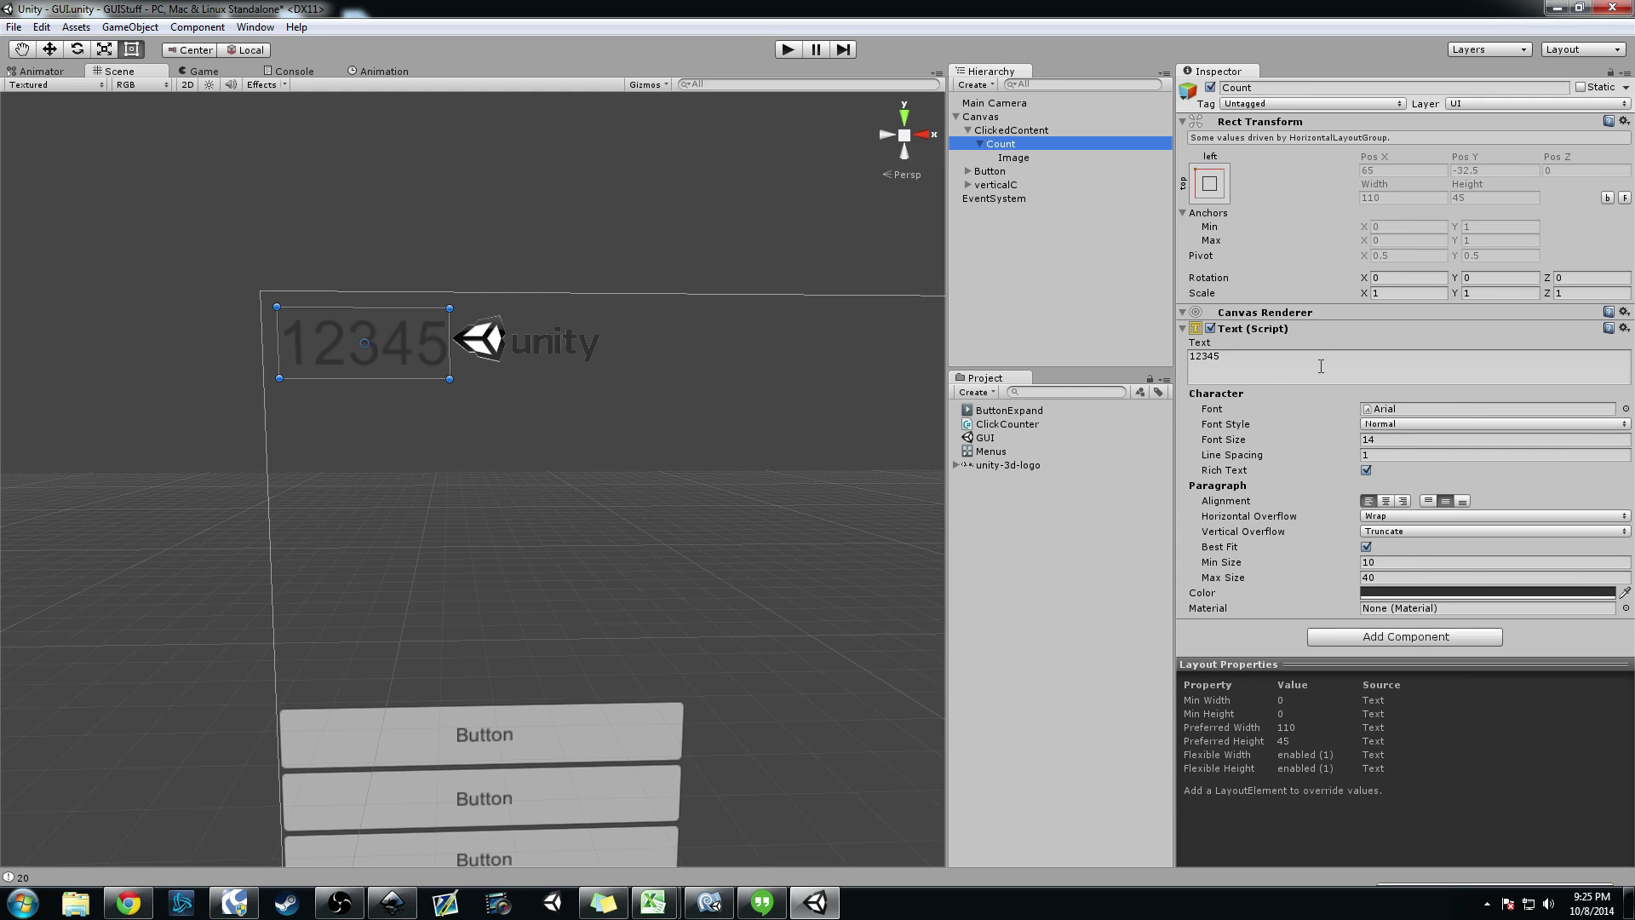
click(1022, 159)
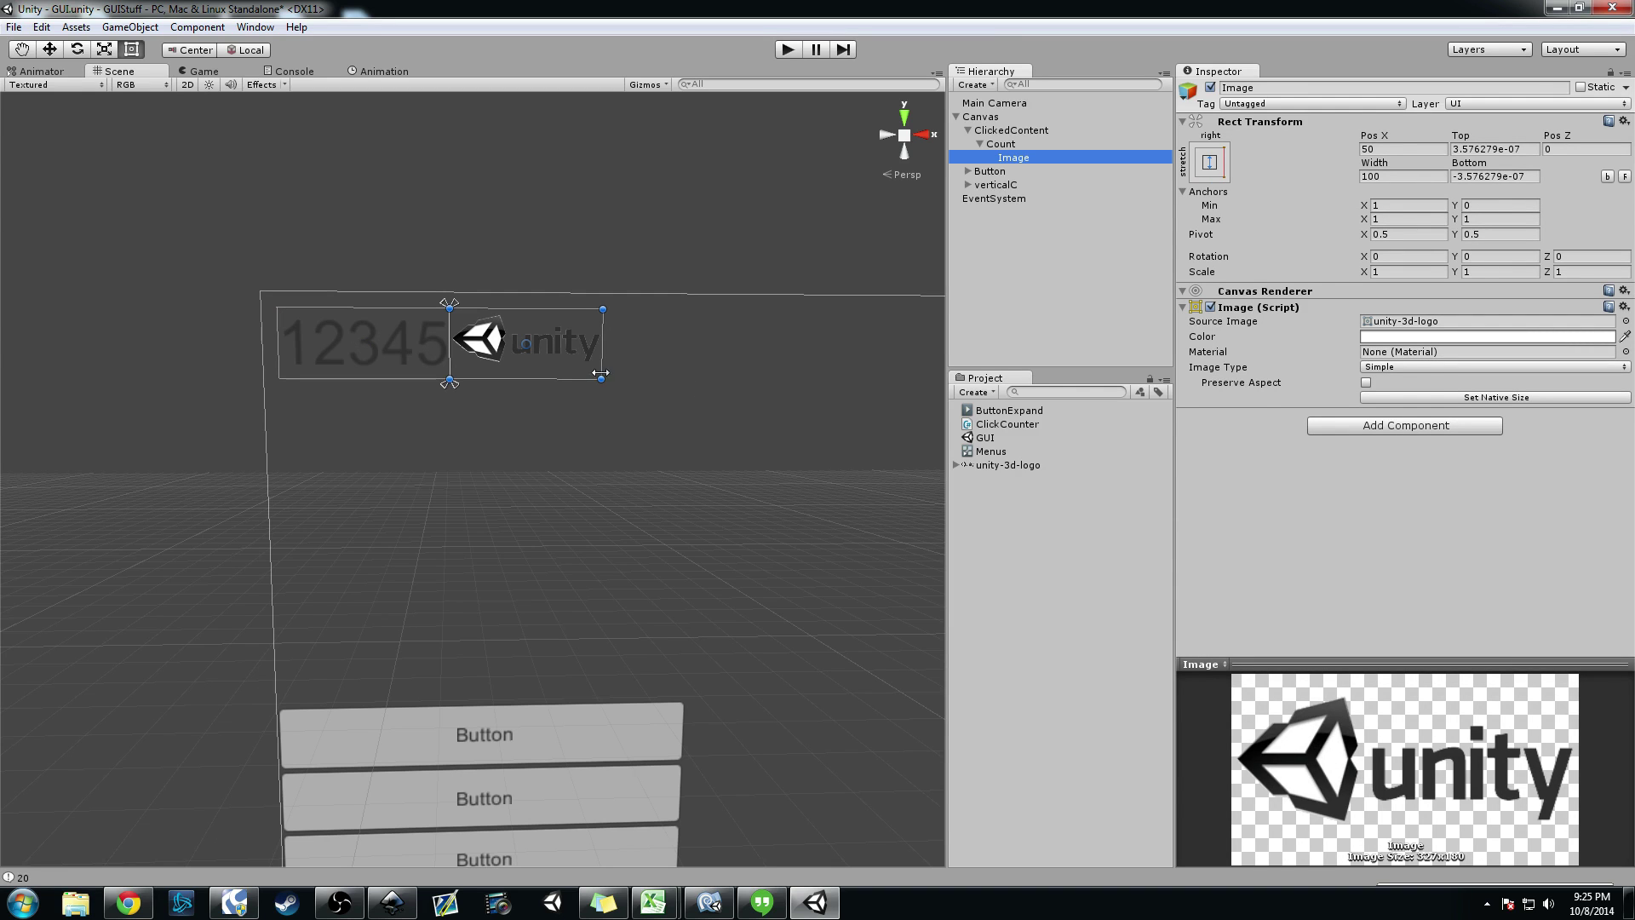
Step: Drag the logo Image from Count onto ClickedContent so its Horizontal Layout Group arranges it
scroll(513, 471, up, 5)
middle_drag(513, 472, 536, 553)
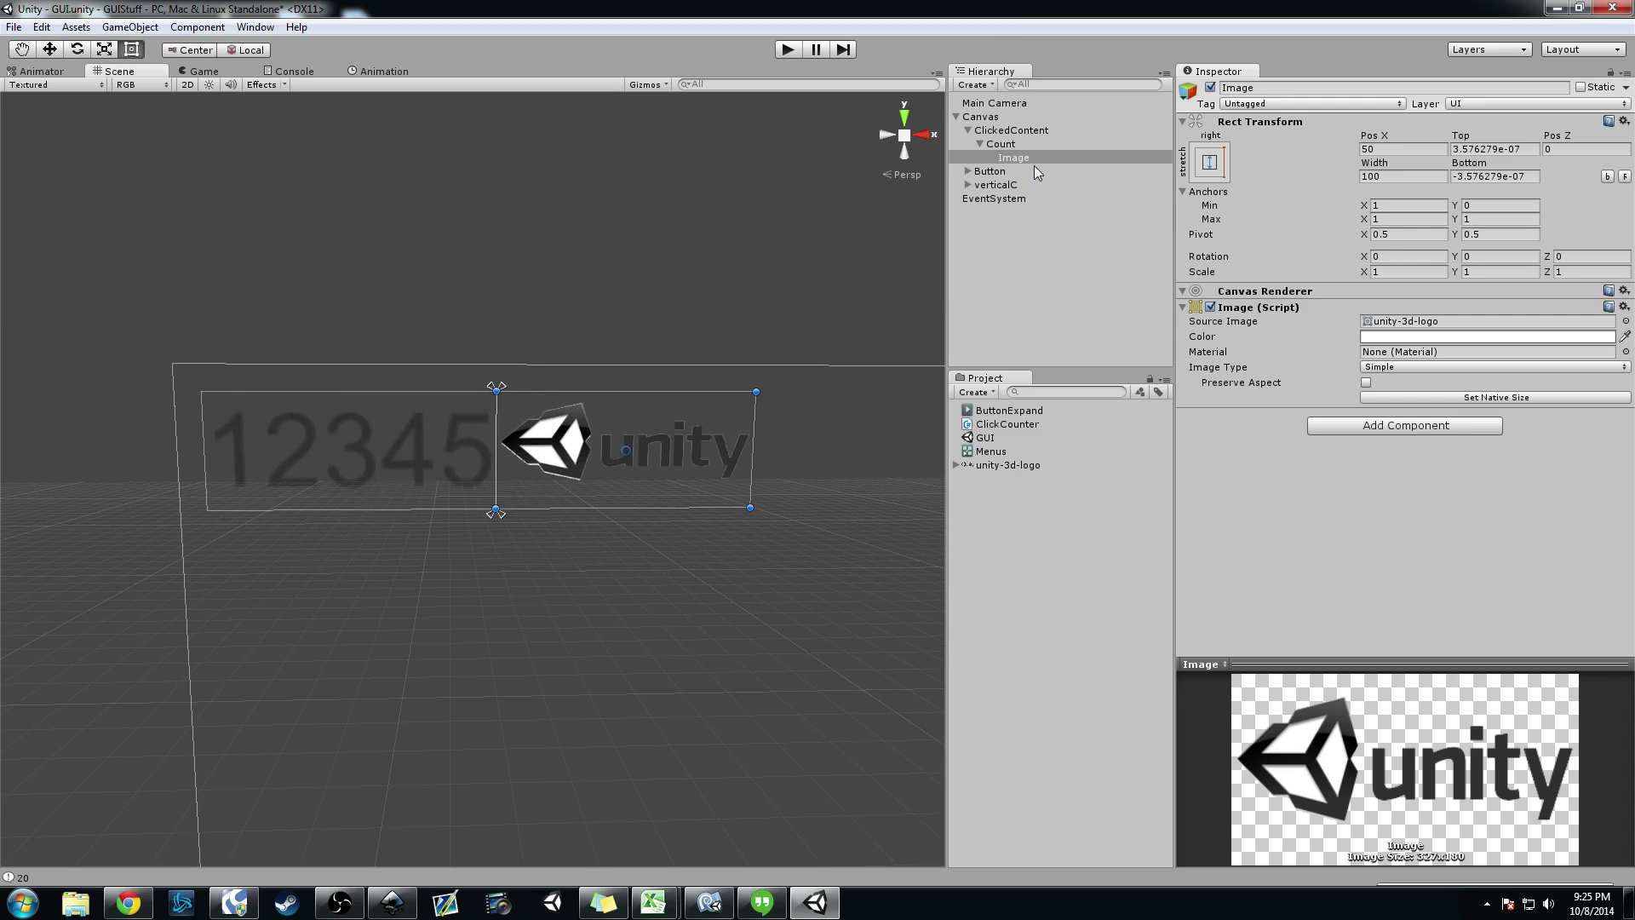
drag(1034, 162, 1017, 131)
scroll(668, 545, down, 2)
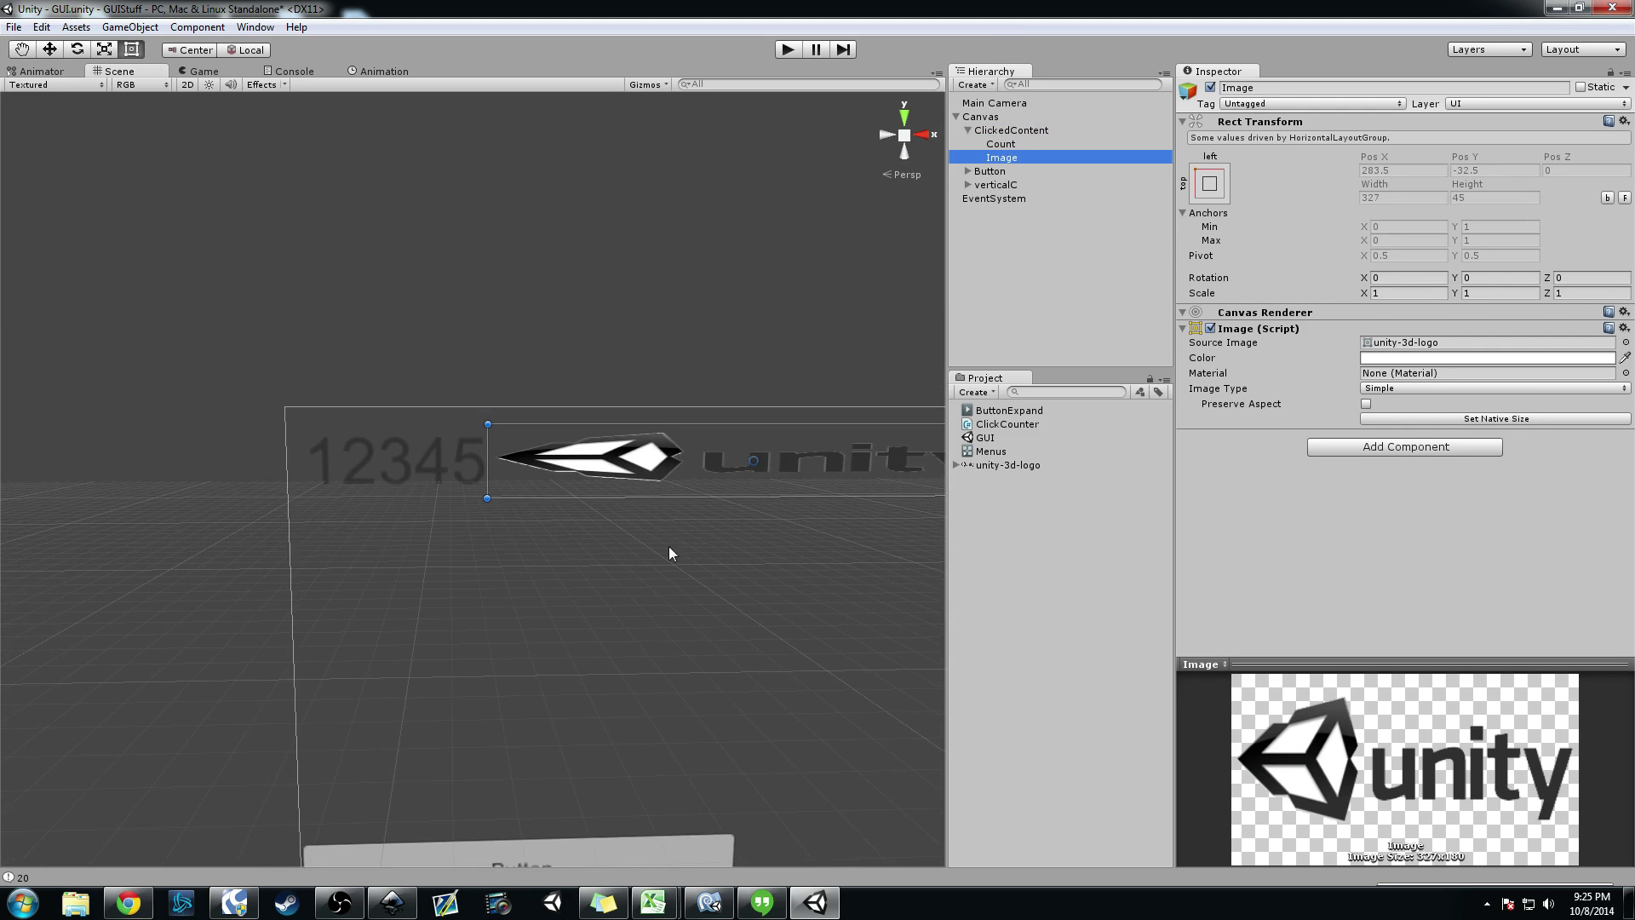
middle_drag(670, 554, 579, 482)
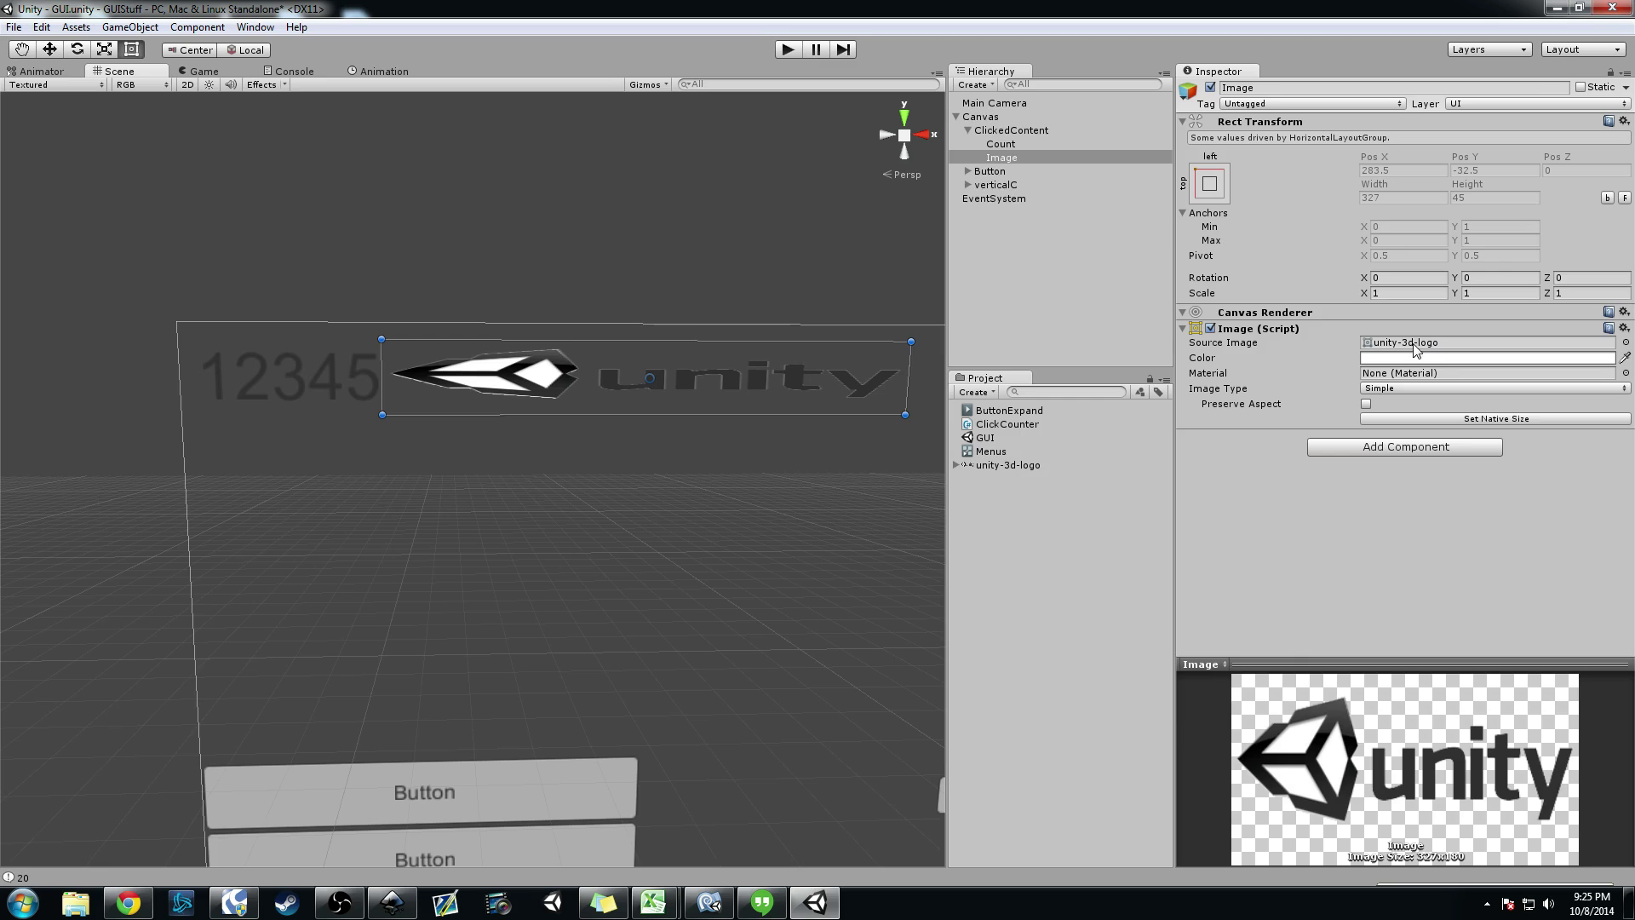
click(1000, 143)
click(1359, 356)
text(1)
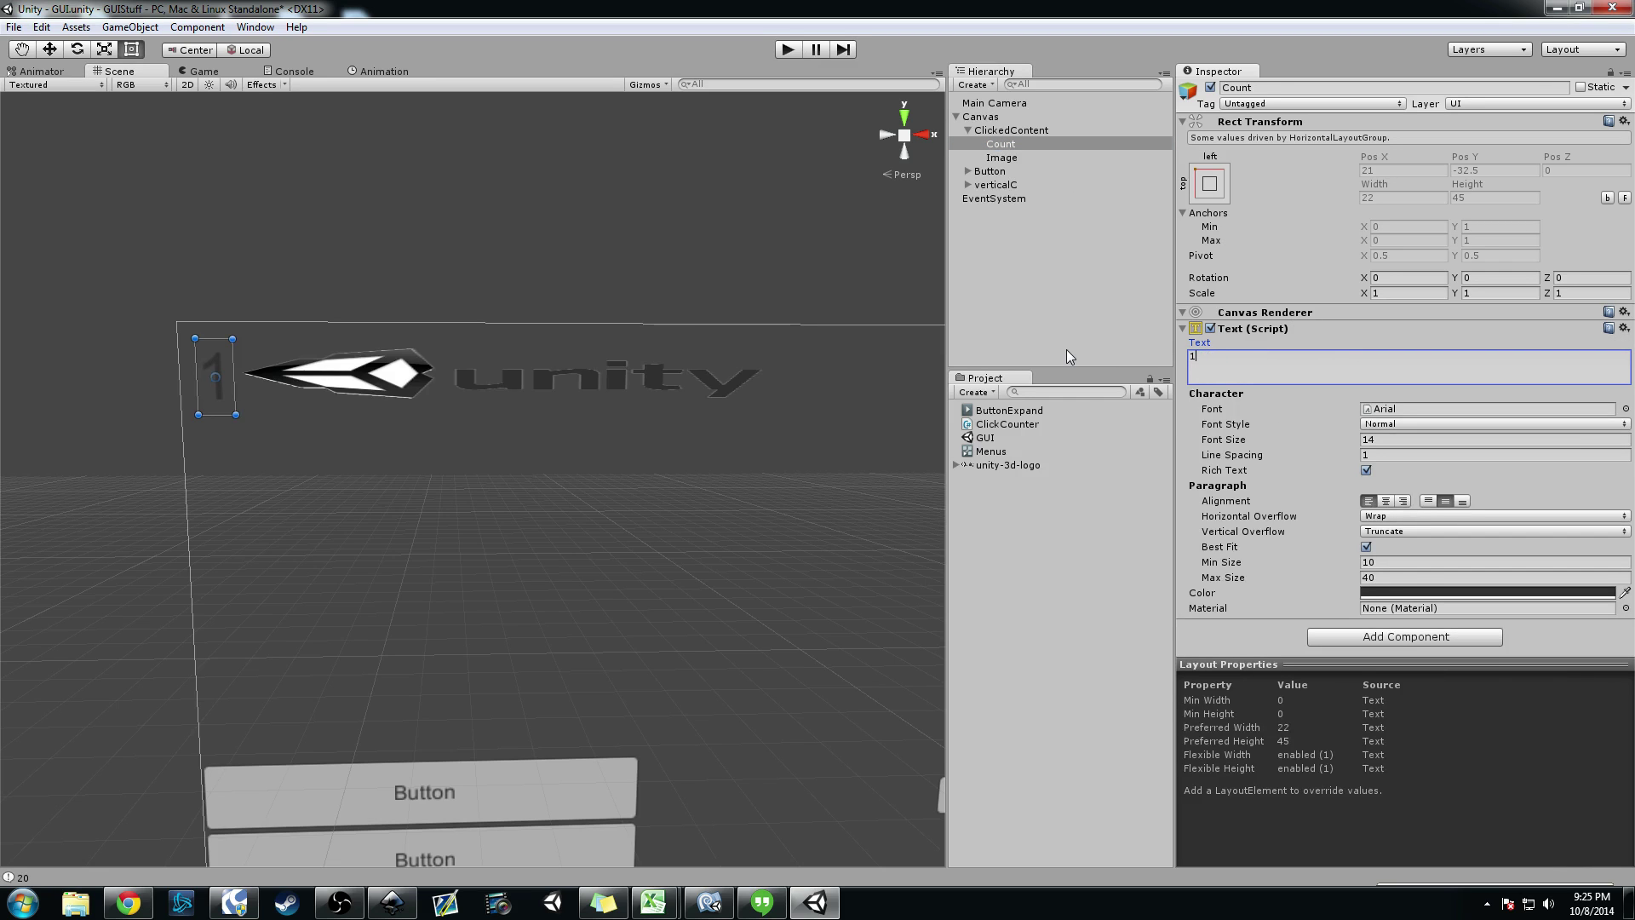
text(2345666)
scroll(720, 497, down, 2)
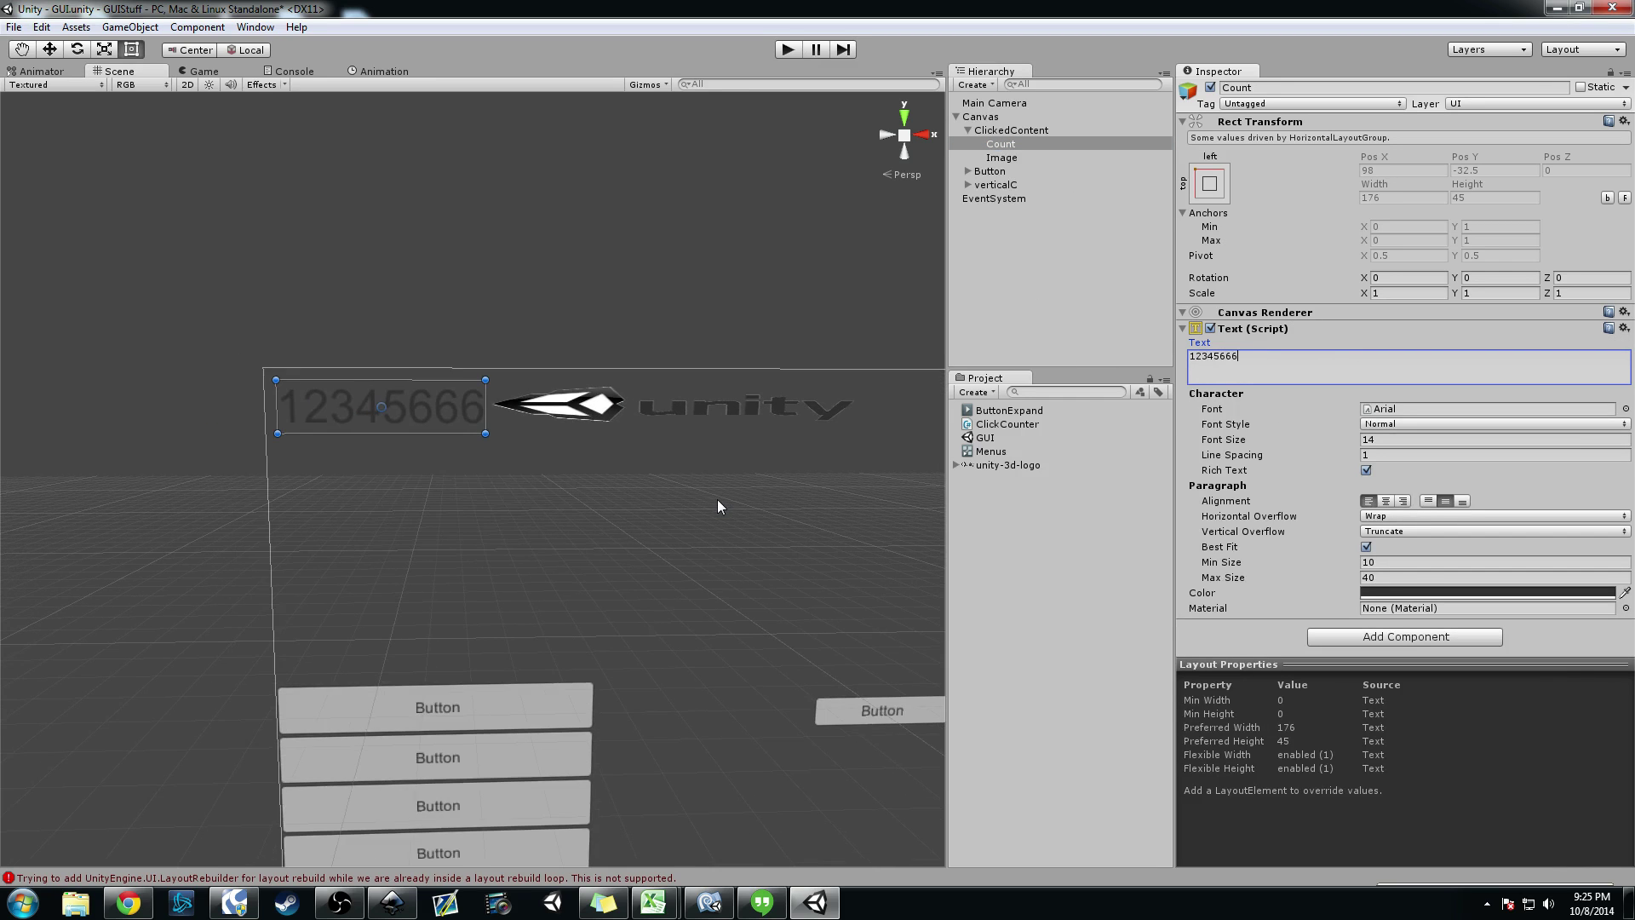
middle_drag(720, 498, 622, 426)
click(1267, 356)
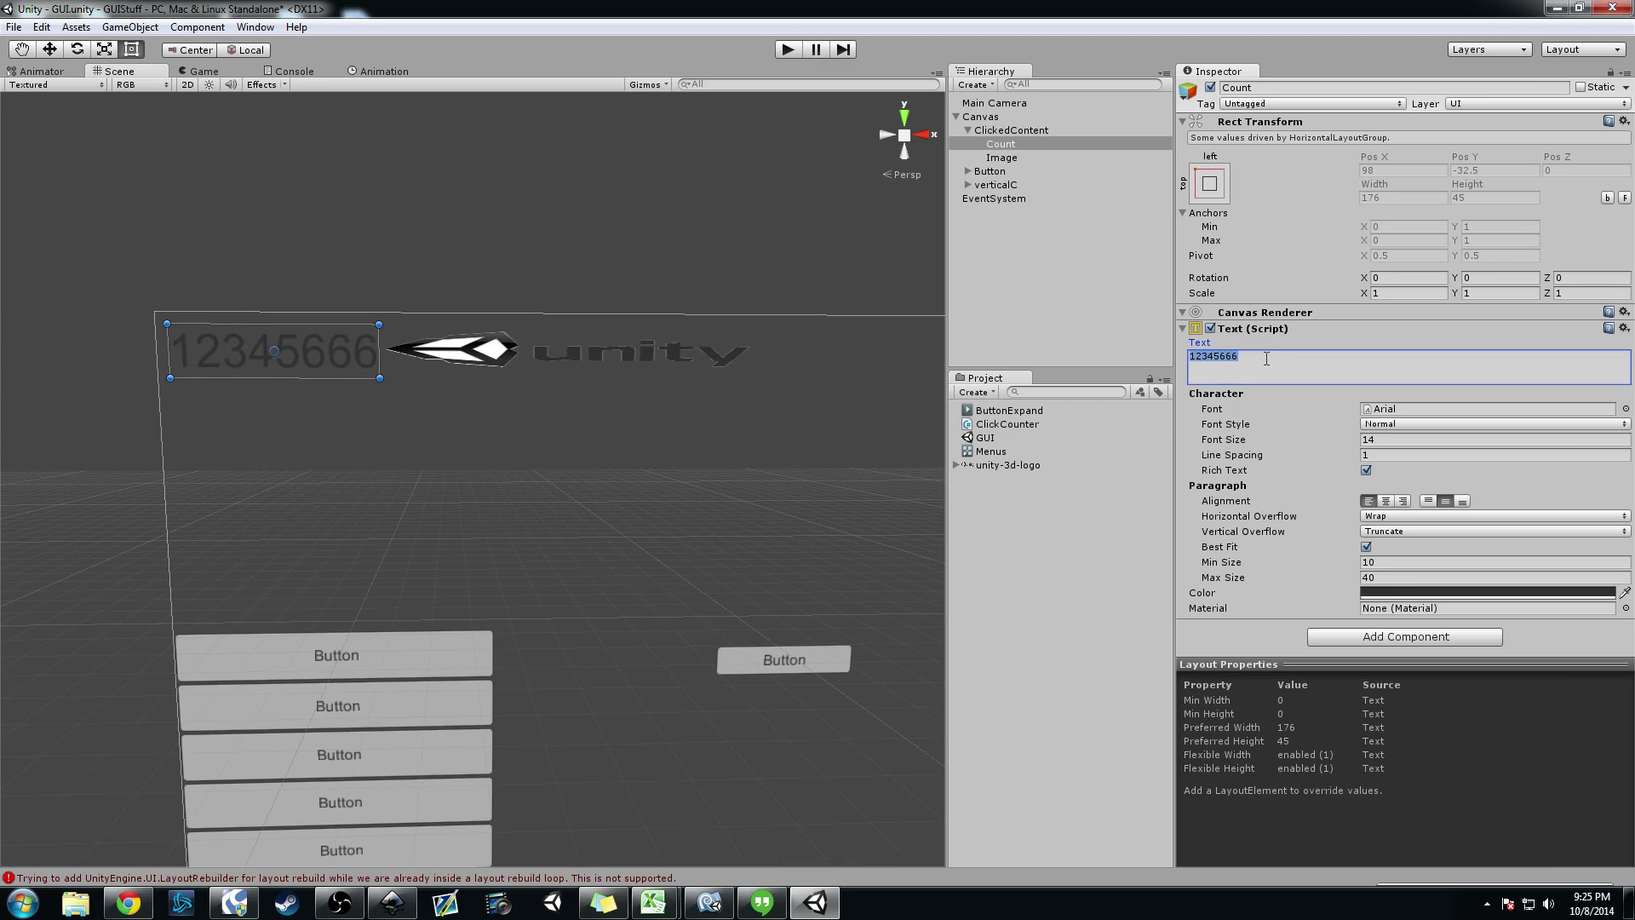
text(112333444455666)
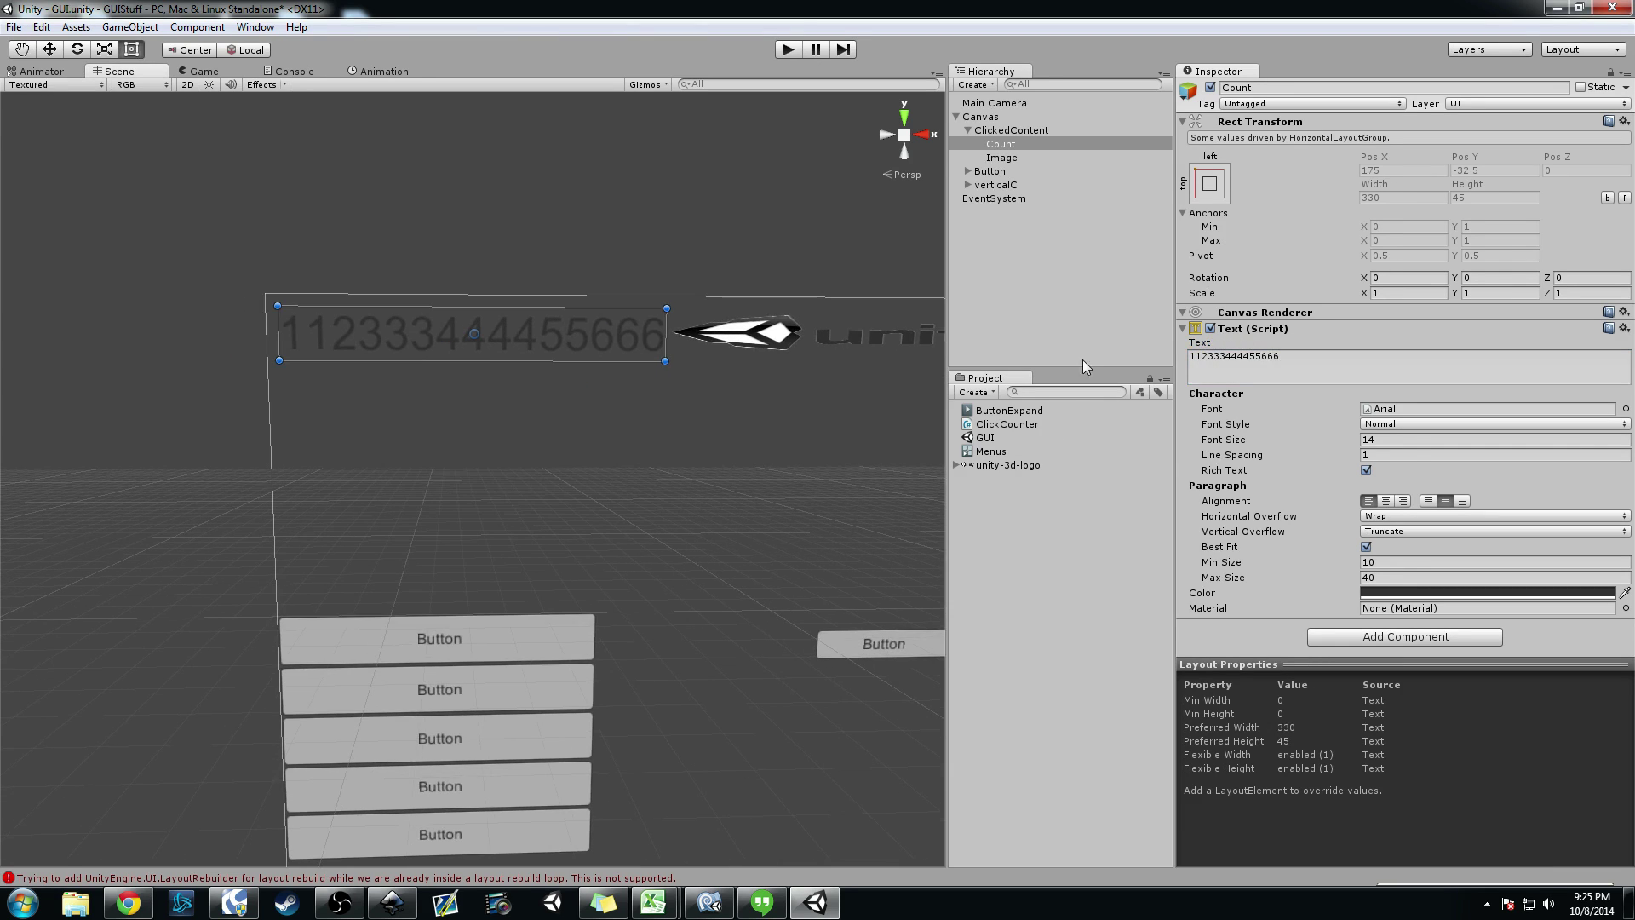
Step: Reset the counter text to 0, then run and stop the game to test it
key(ctrl+a)
text(0)
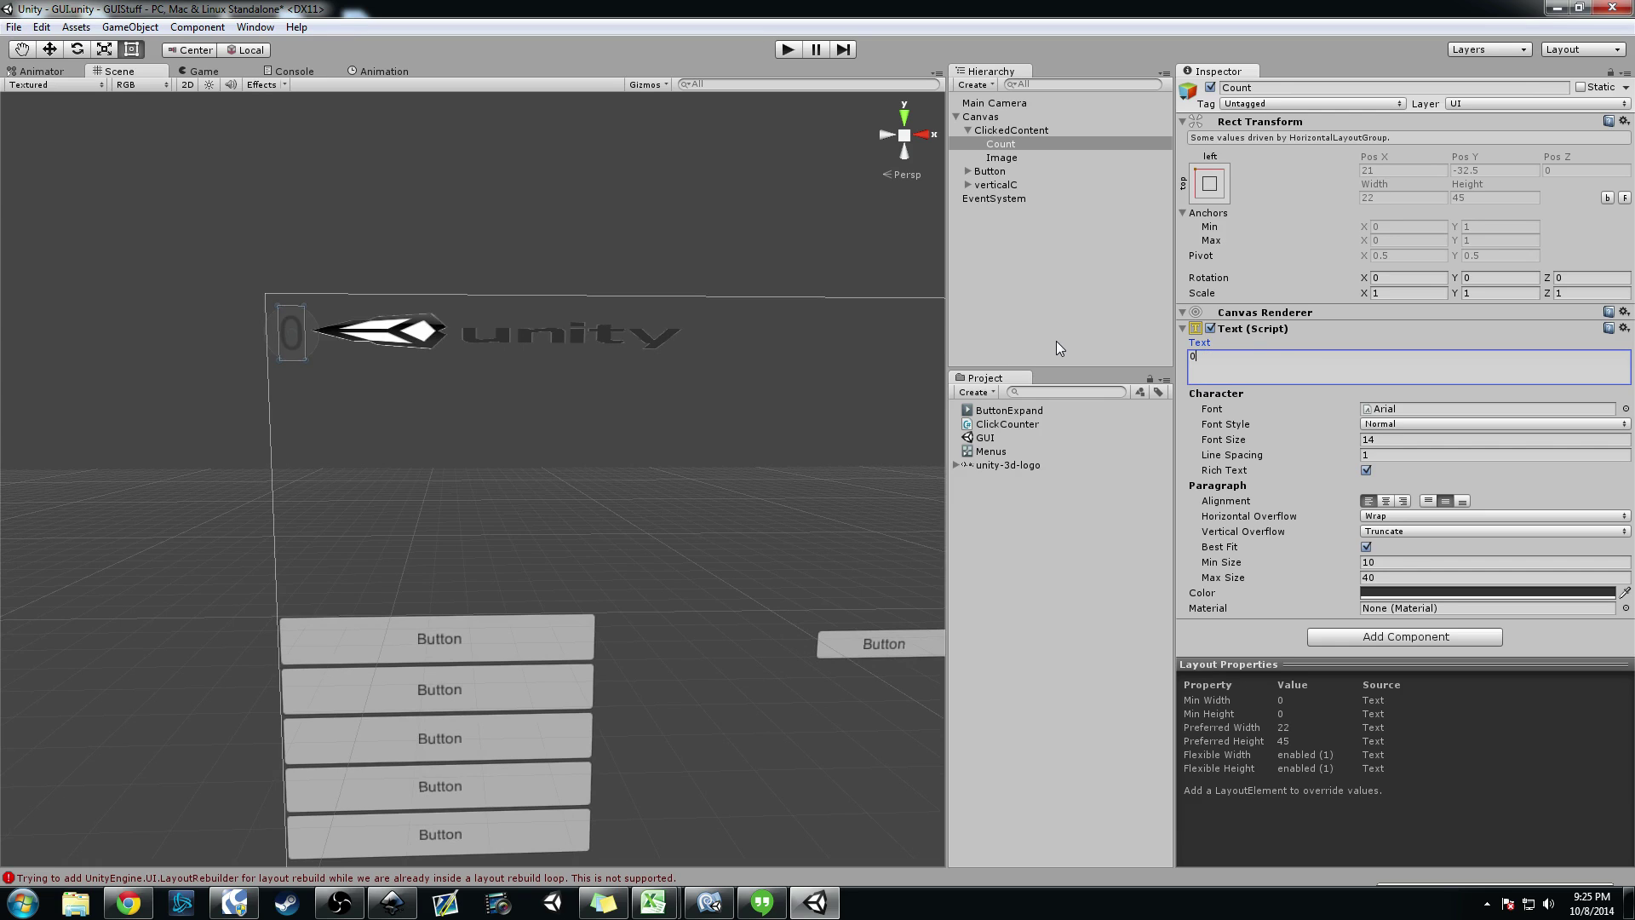
click(784, 52)
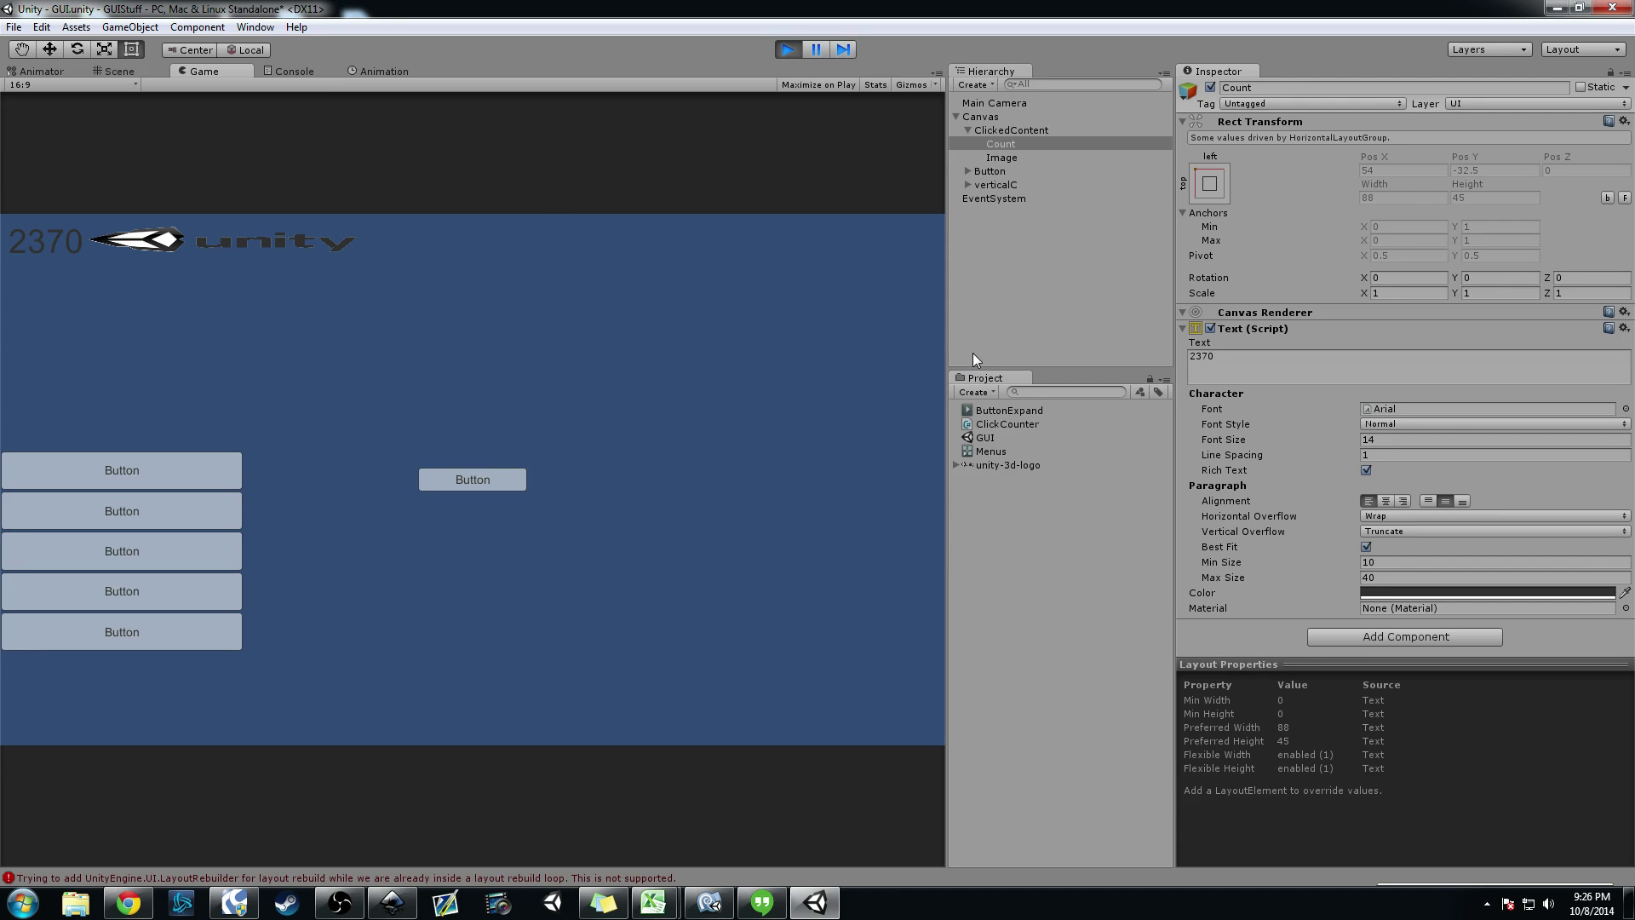
click(791, 50)
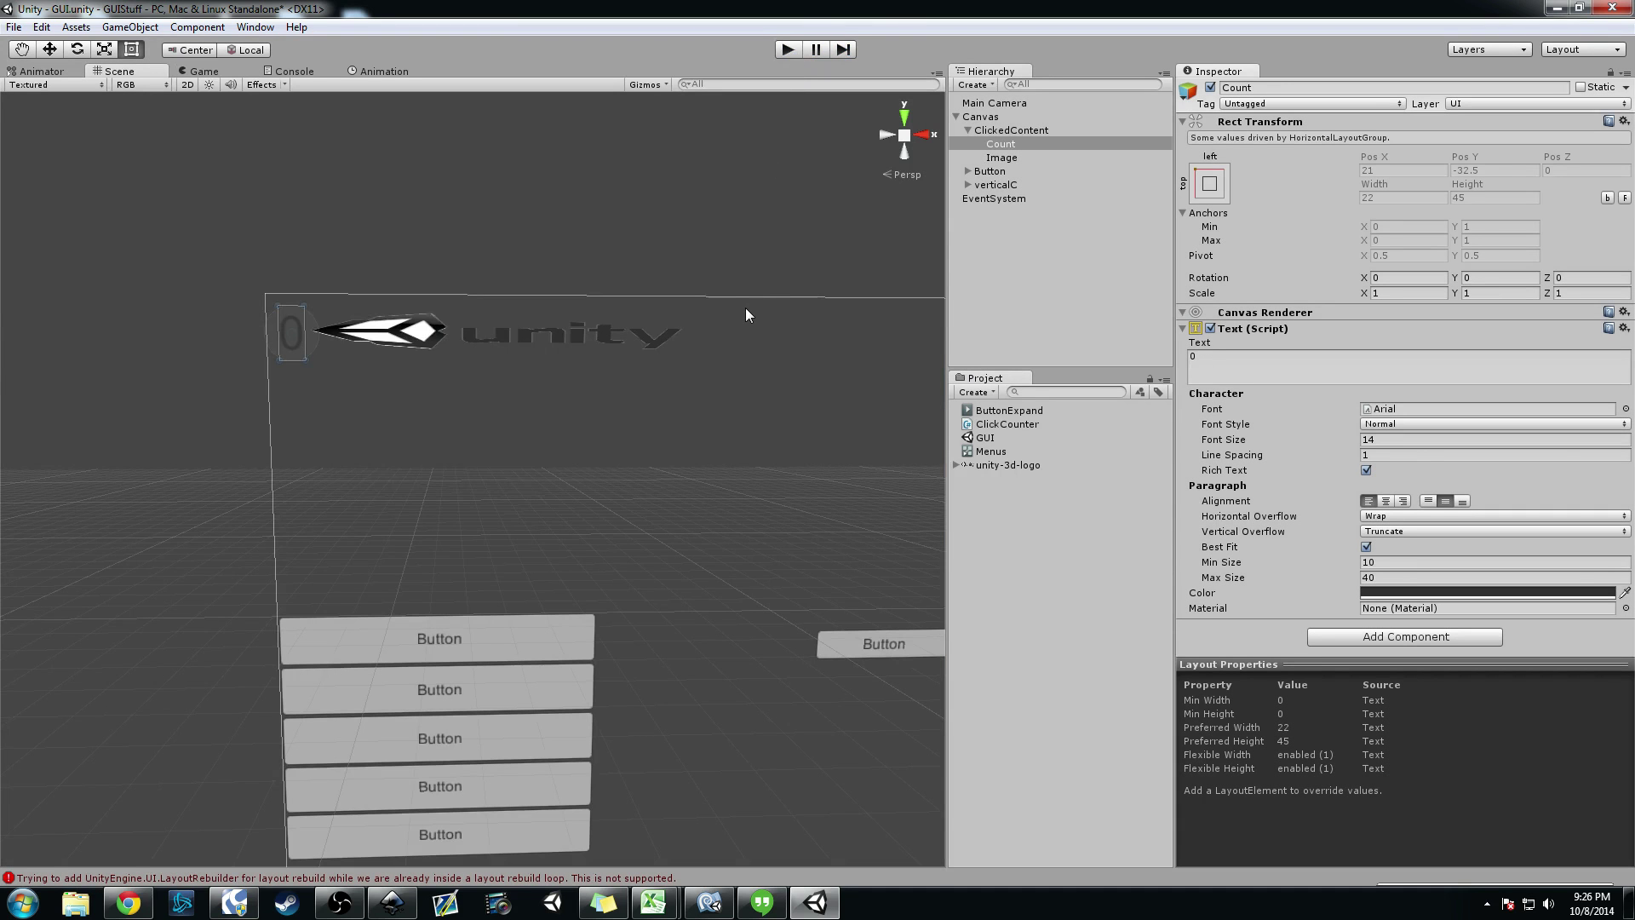
Step: Preview the layout in the Game view, then collapse ClickedContent's children in the Hierarchy
middle_drag(744, 309, 409, 373)
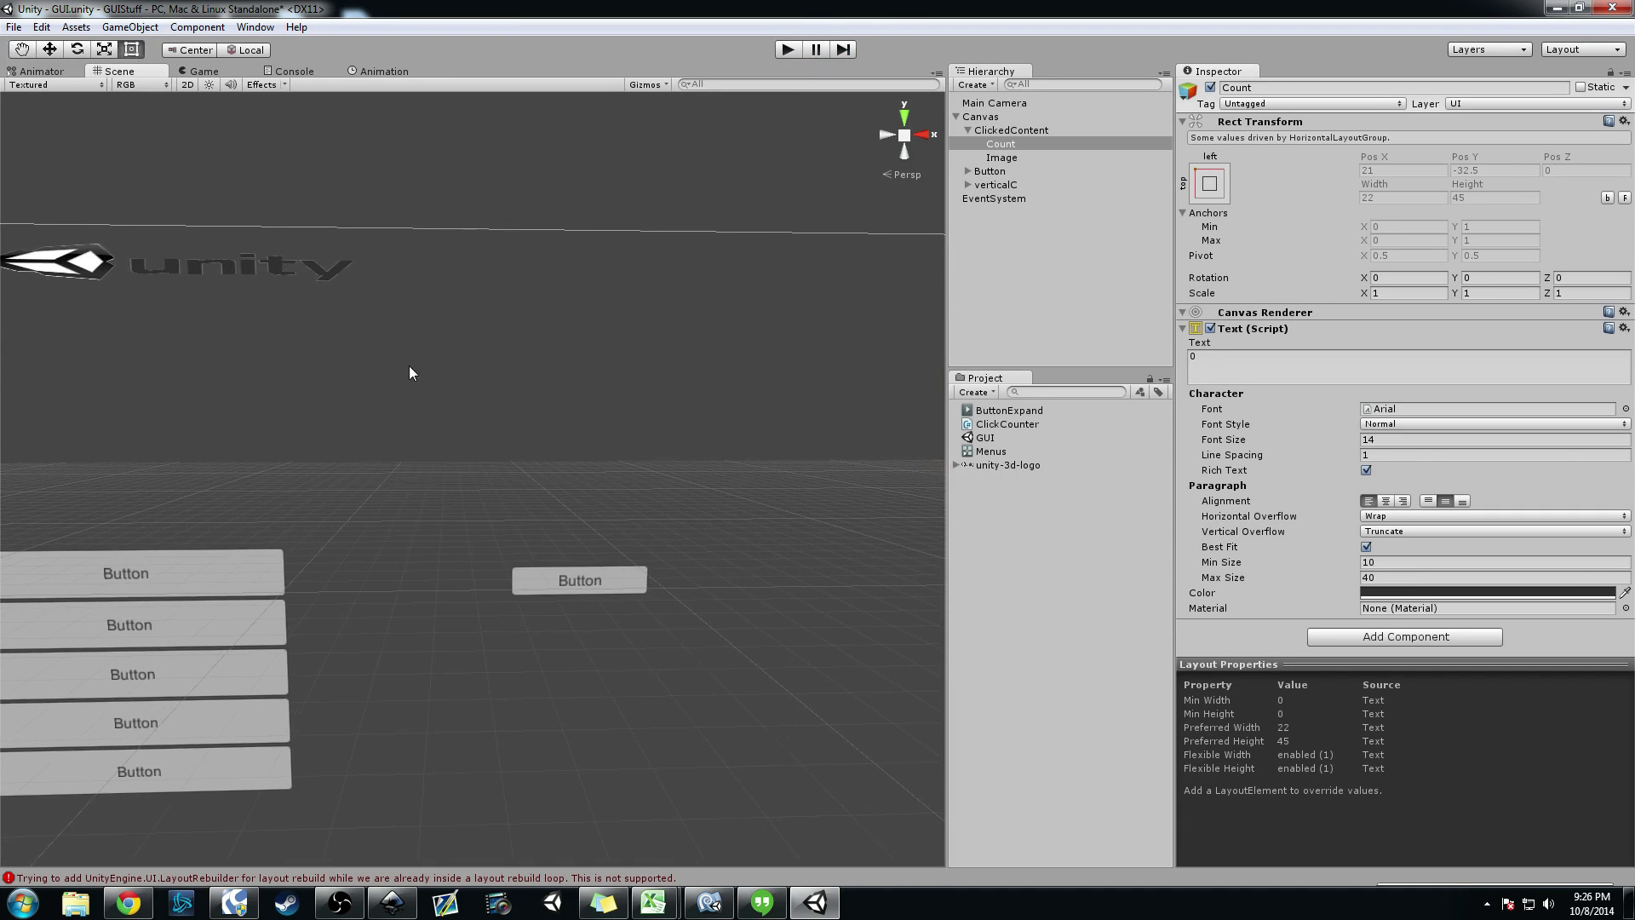
middle_drag(461, 448, 533, 349)
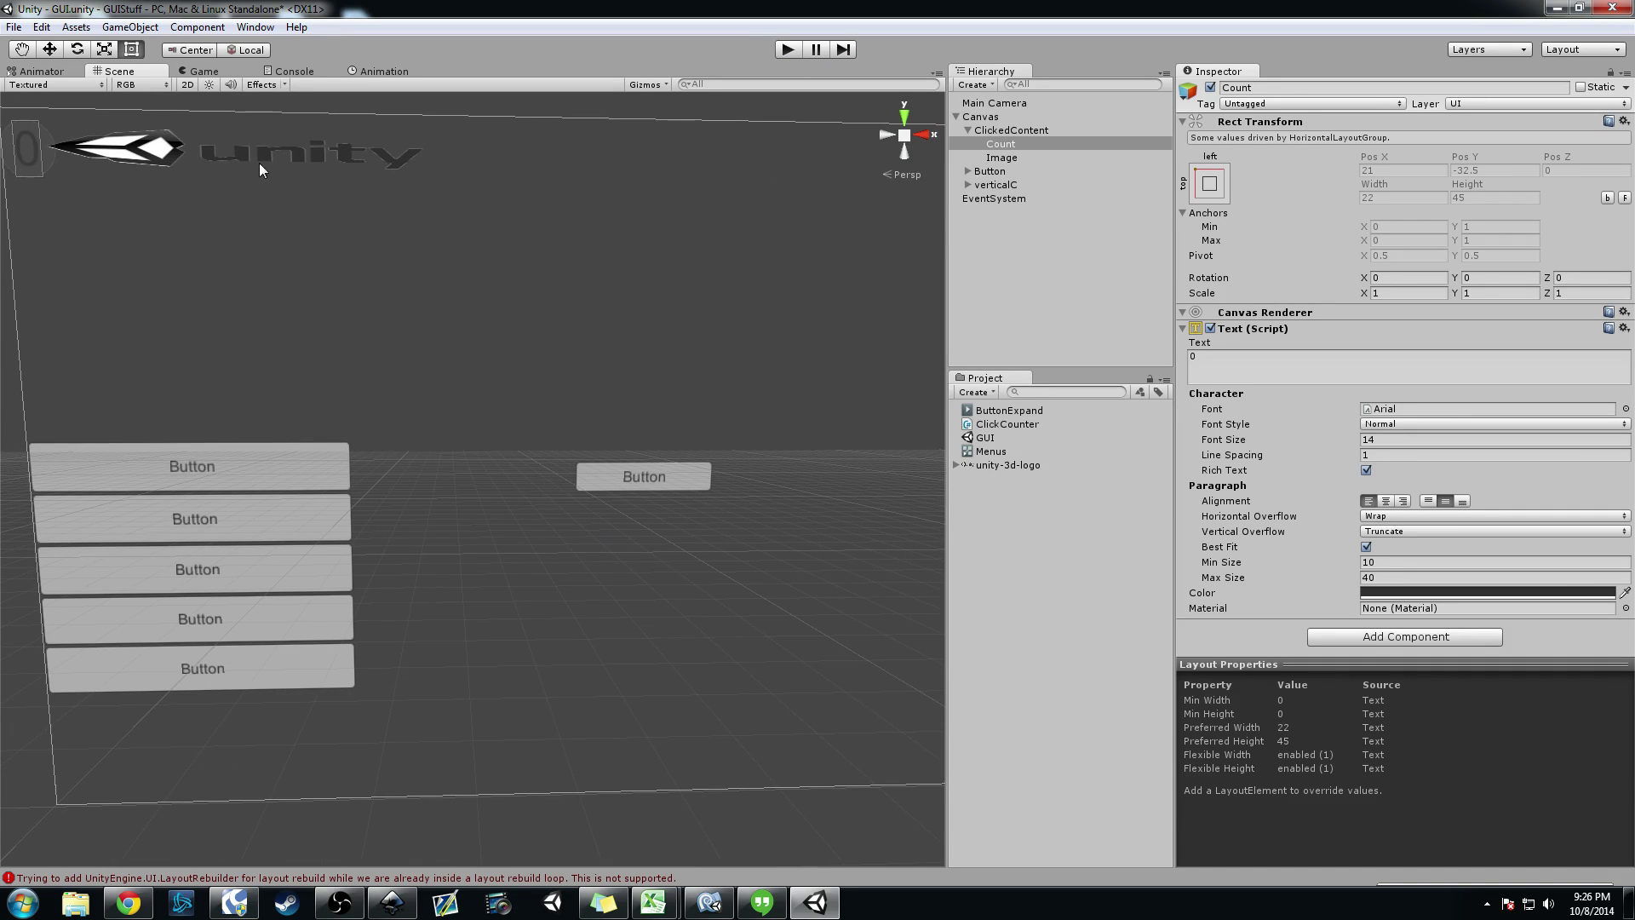
click(219, 71)
click(129, 72)
middle_drag(429, 370, 636, 460)
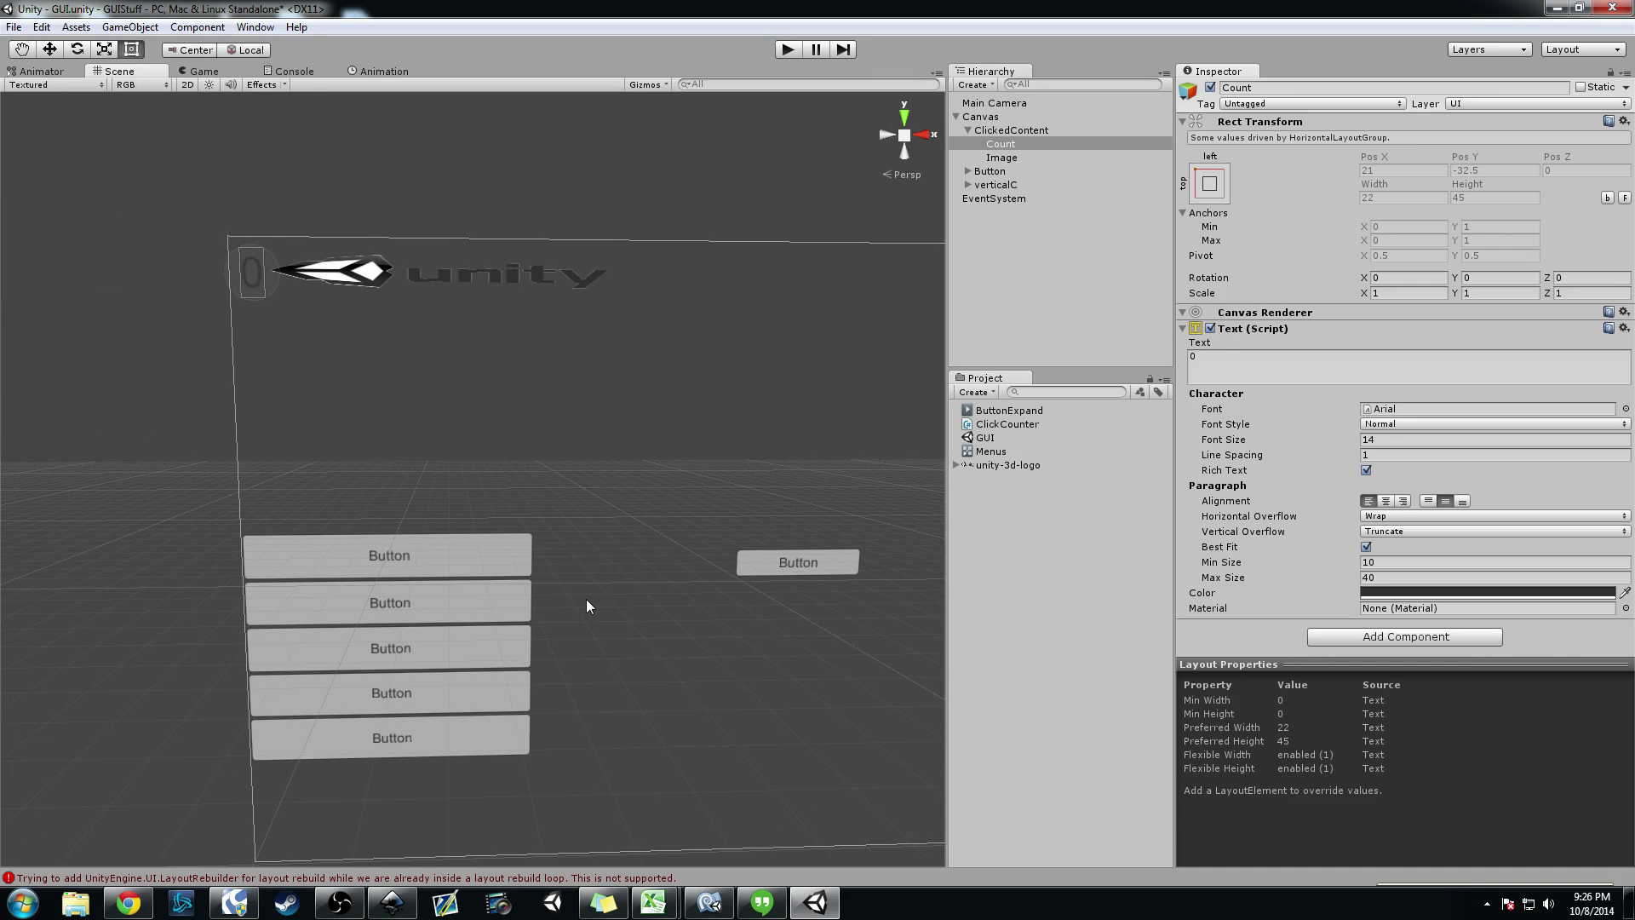
middle_drag(617, 564, 530, 530)
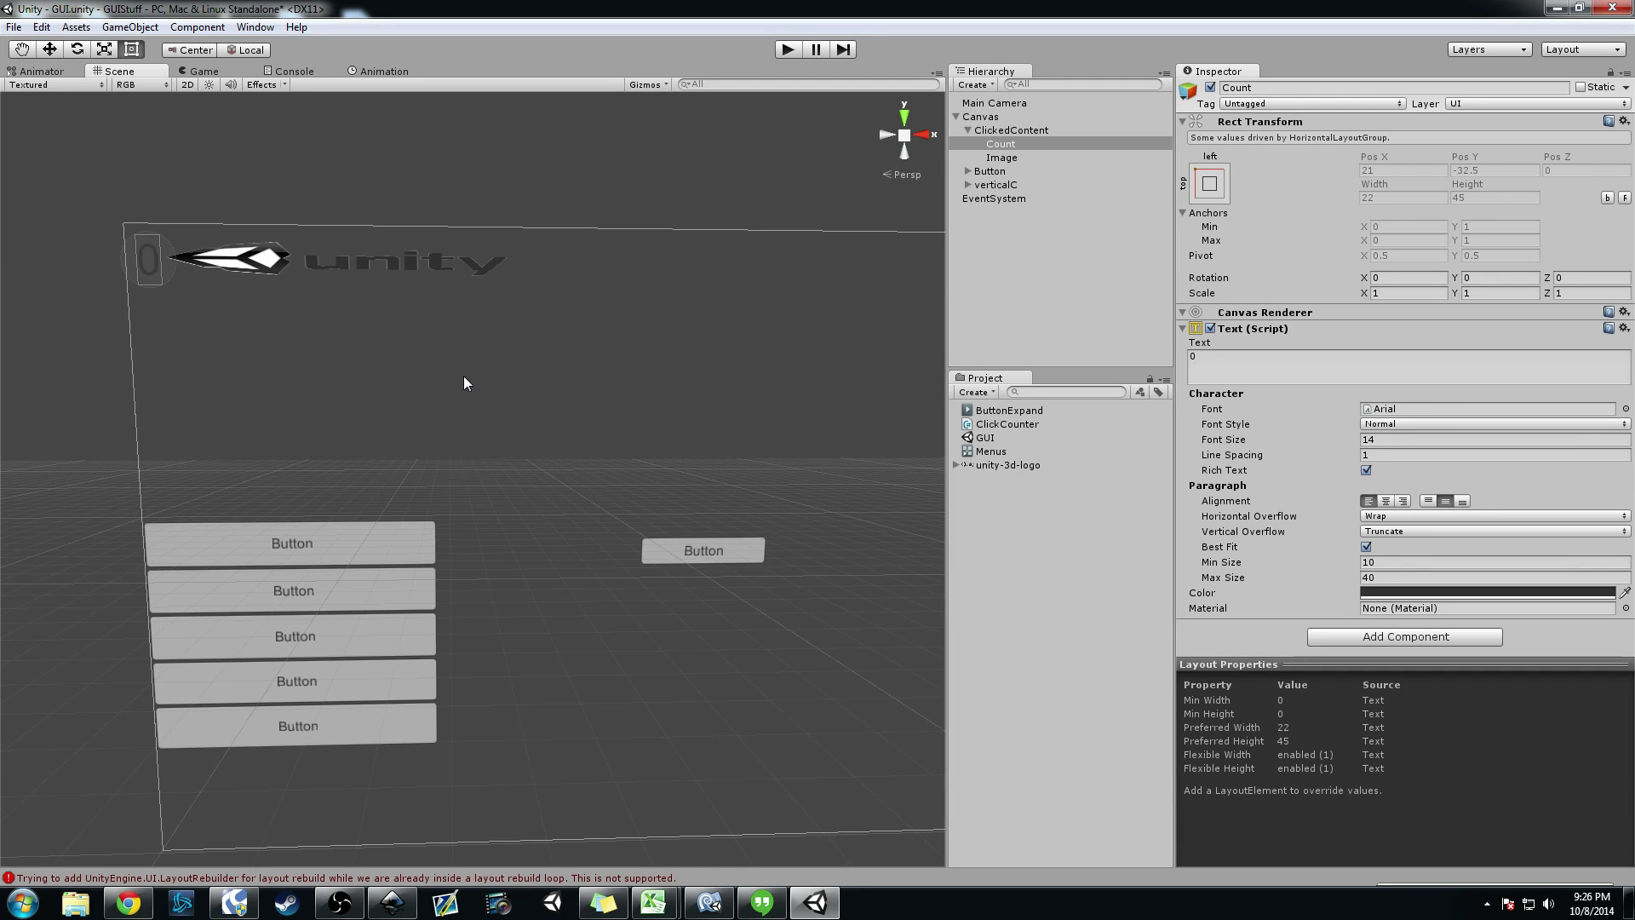
middle_drag(464, 376, 634, 424)
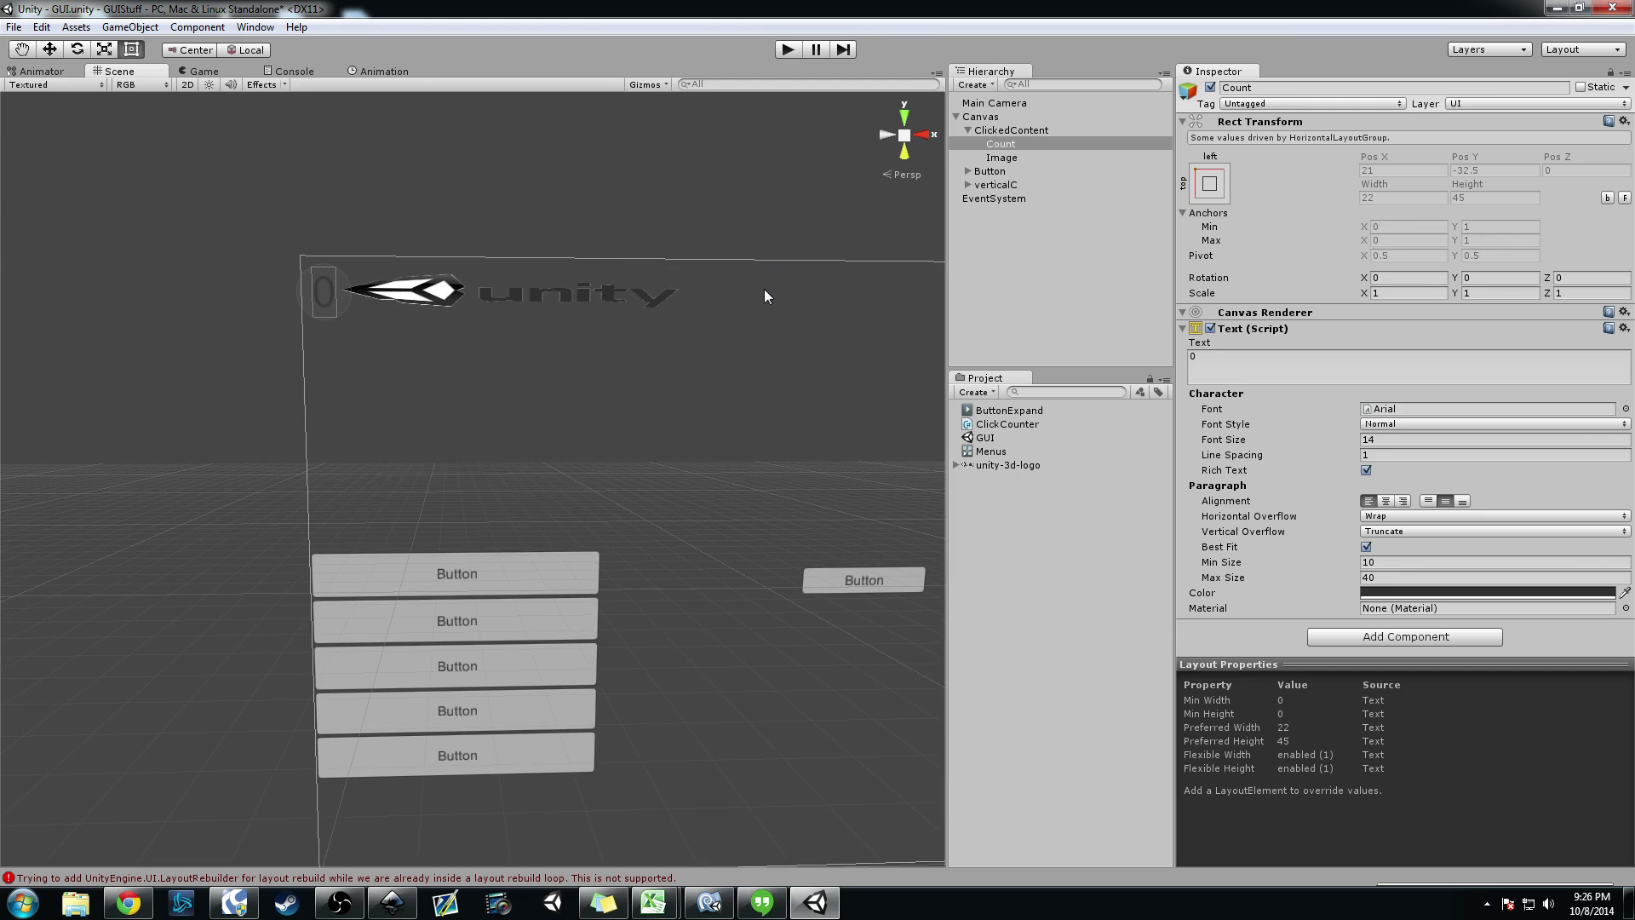
middle_drag(764, 289, 535, 242)
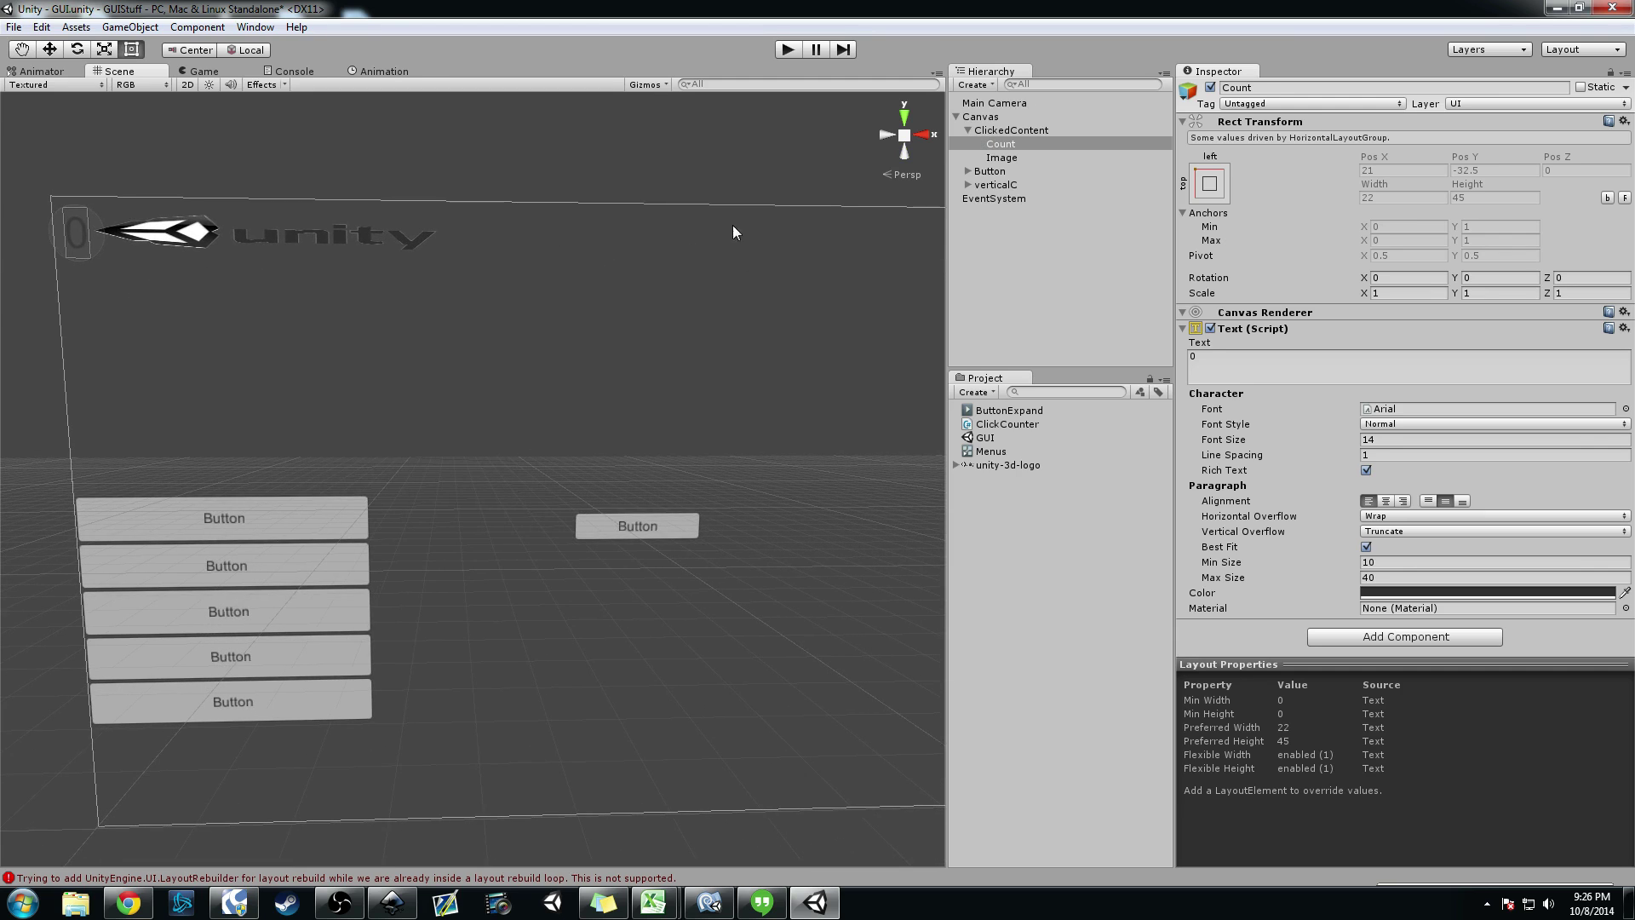
click(969, 130)
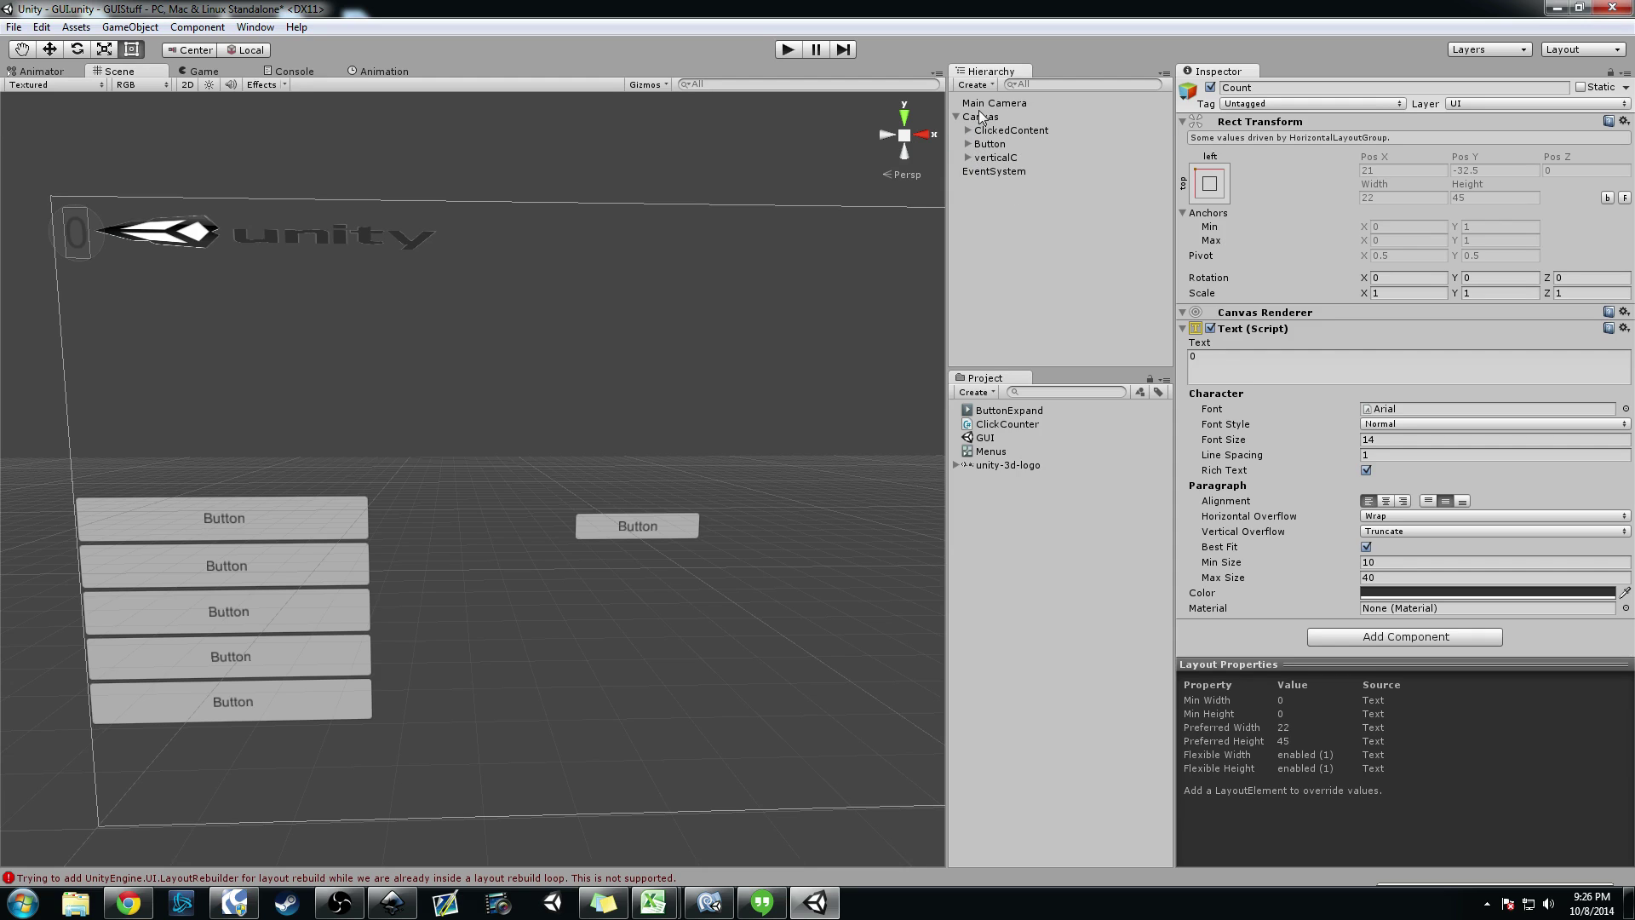
Step: Review the Canvas's Animator and the Button's click event, framing the button in the scene
click(980, 117)
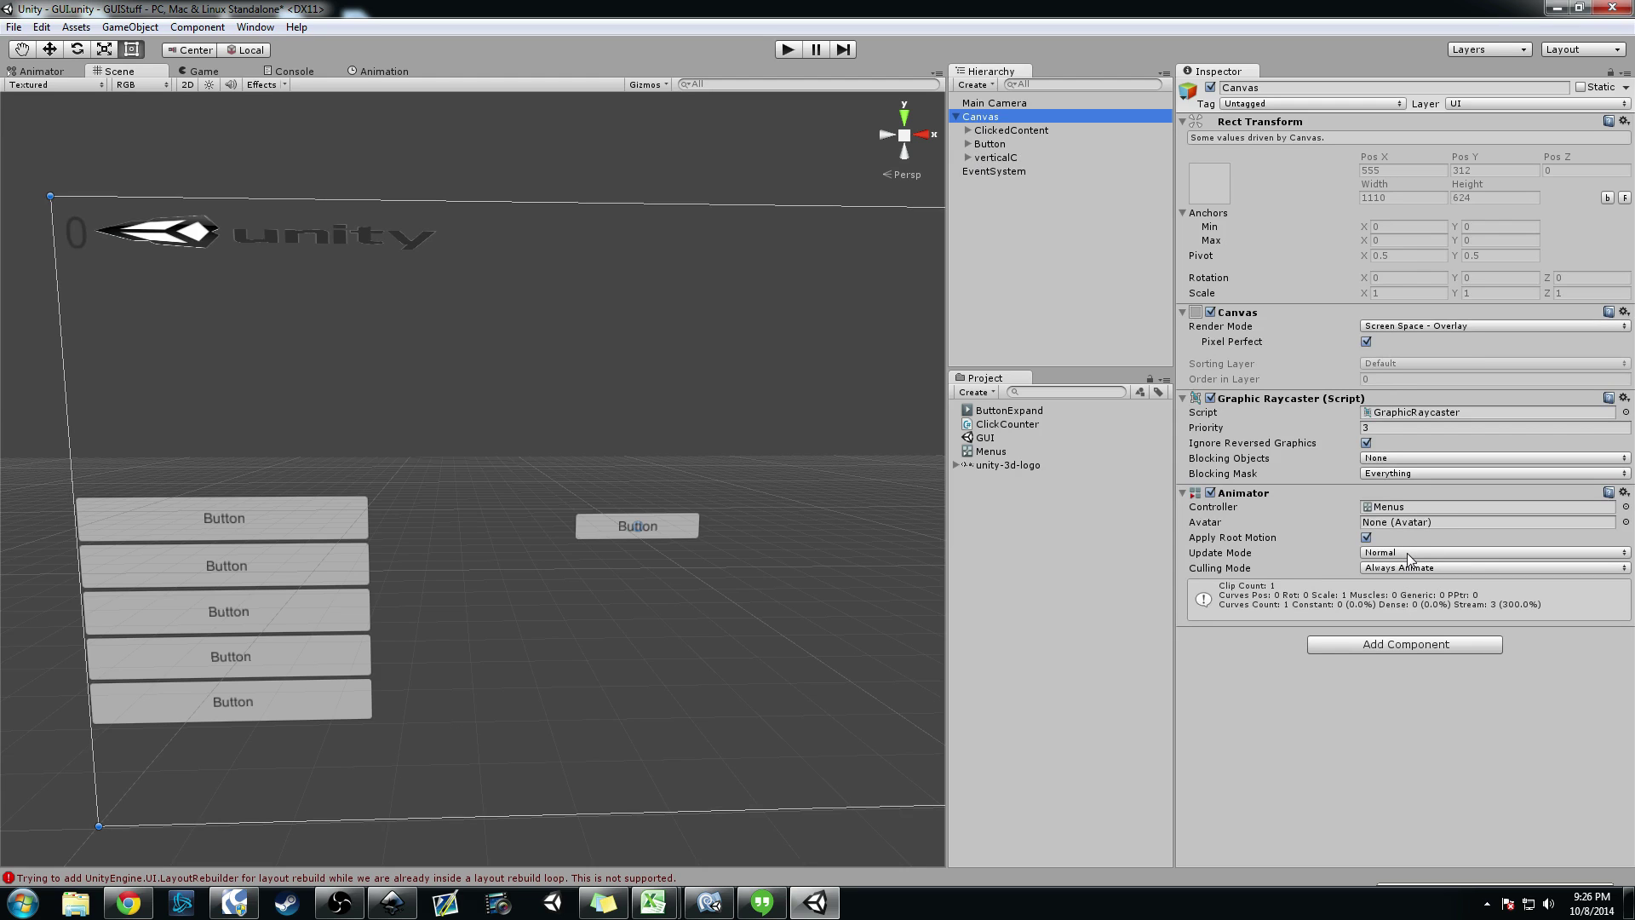
click(990, 144)
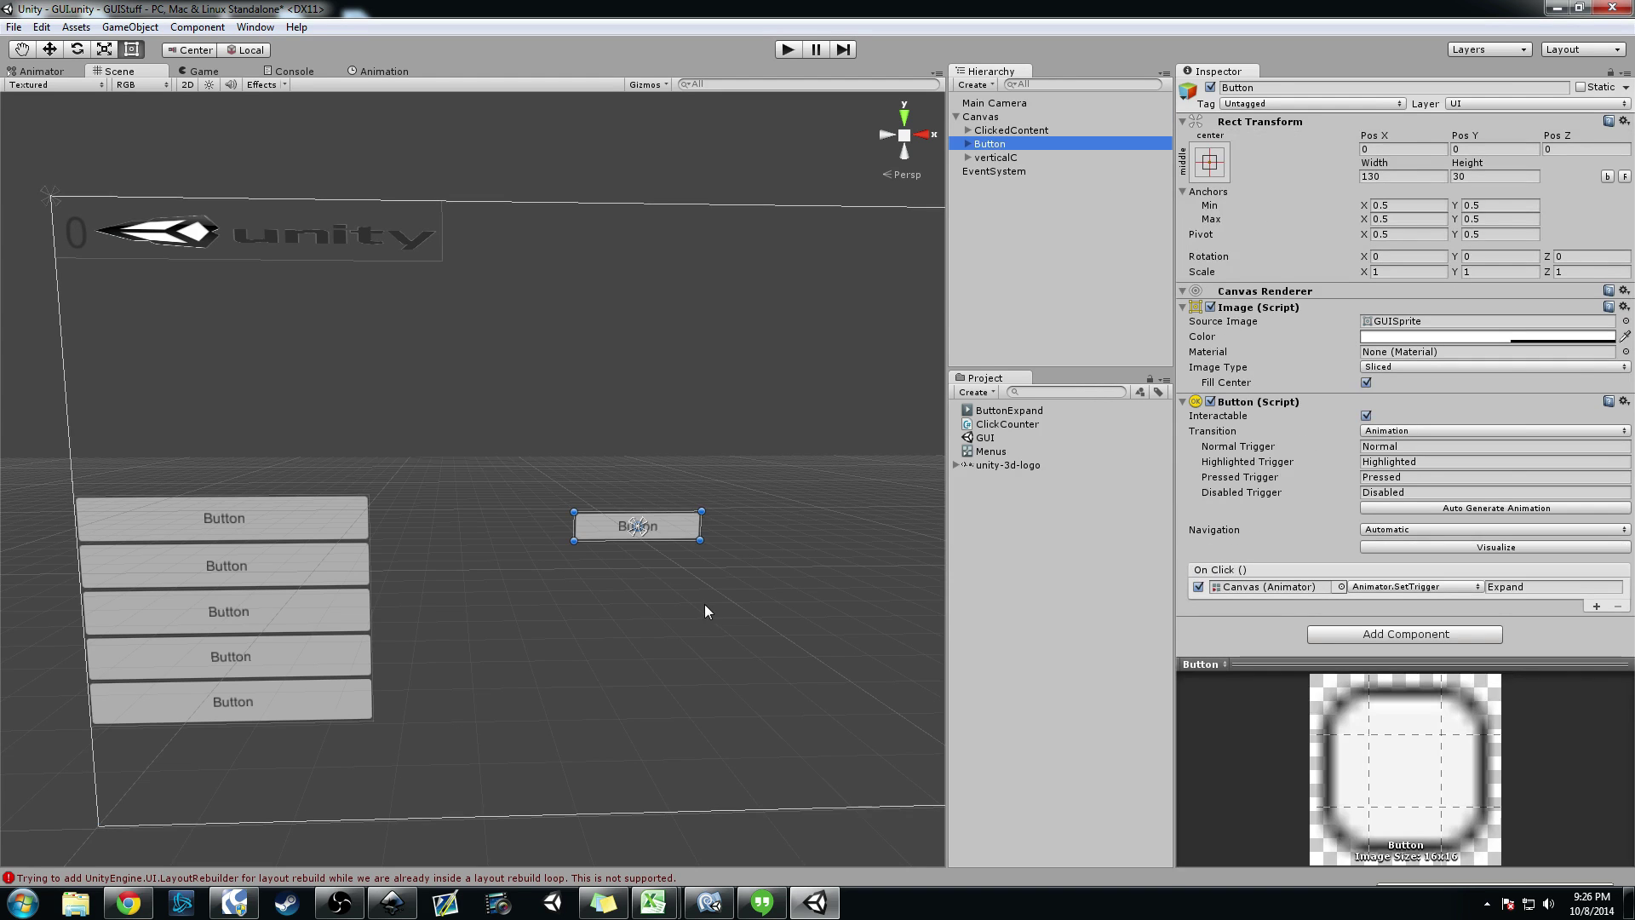
key(f)
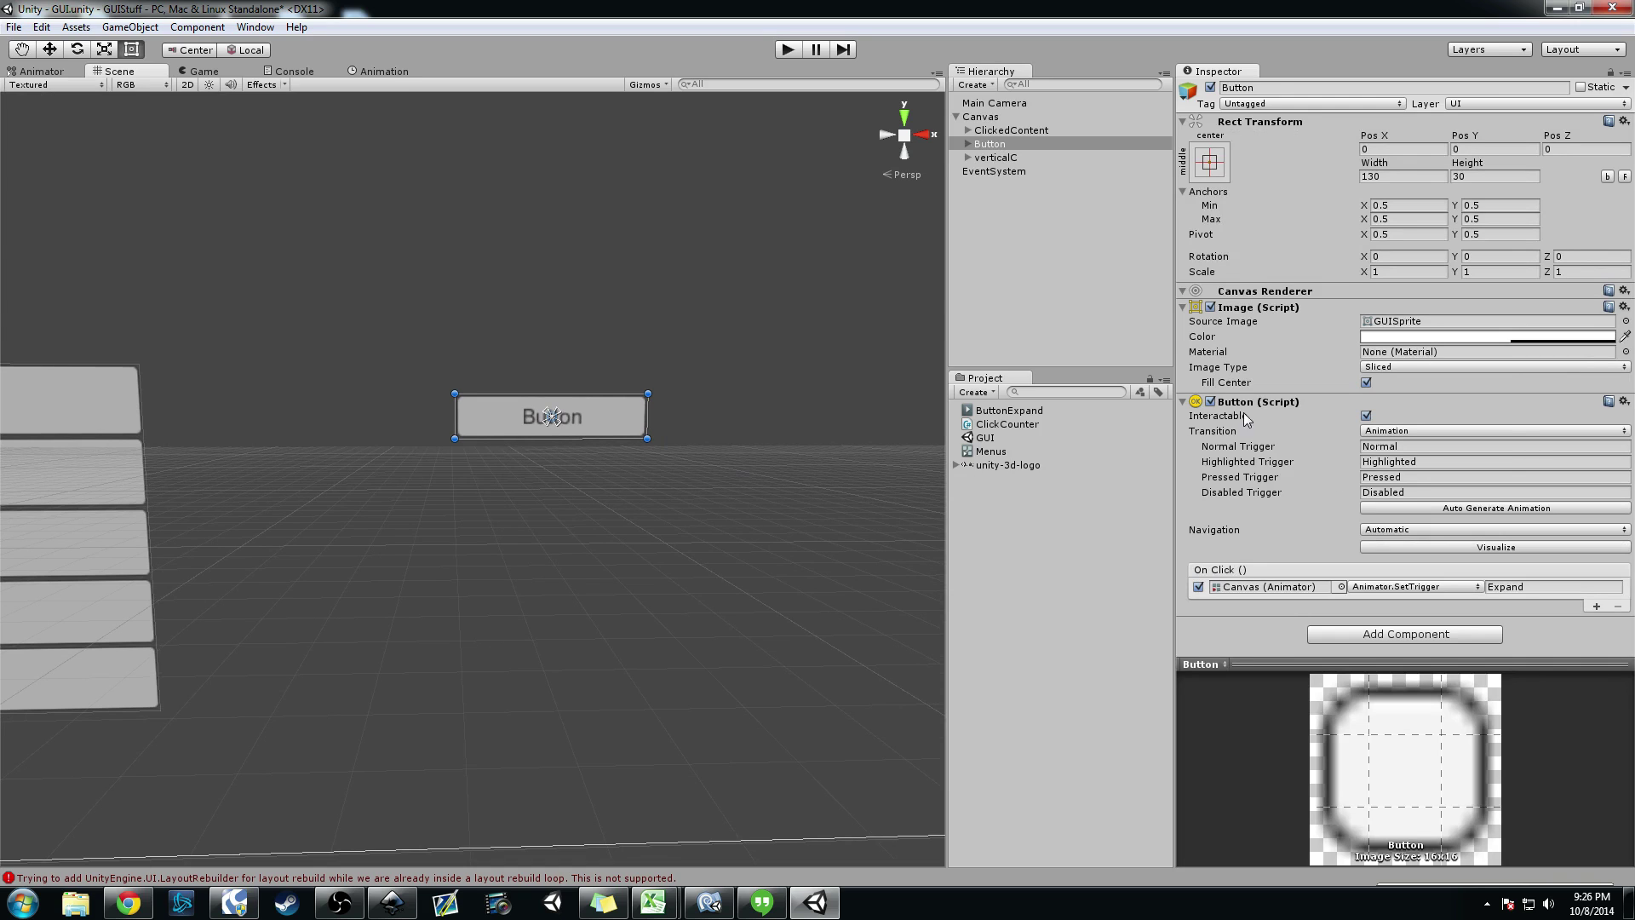
Step: Check the verticalC and ClickedContent groups, then show the ButtonExpand clip settings (1.000 length, 60 FPS)
click(1013, 158)
click(1003, 130)
click(988, 118)
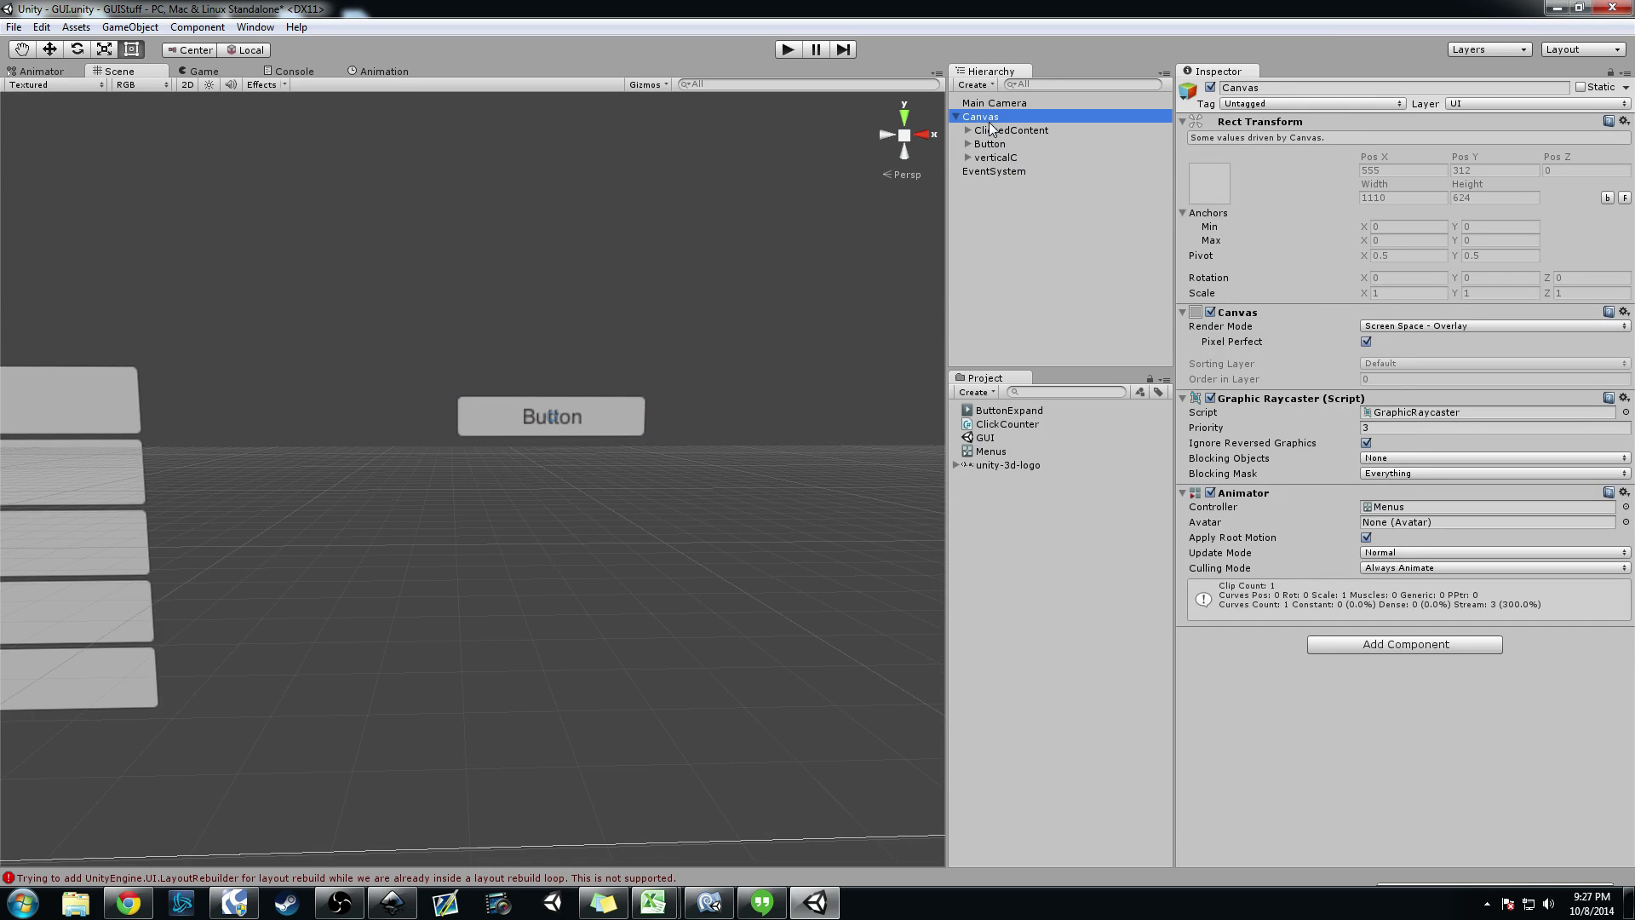
click(600, 417)
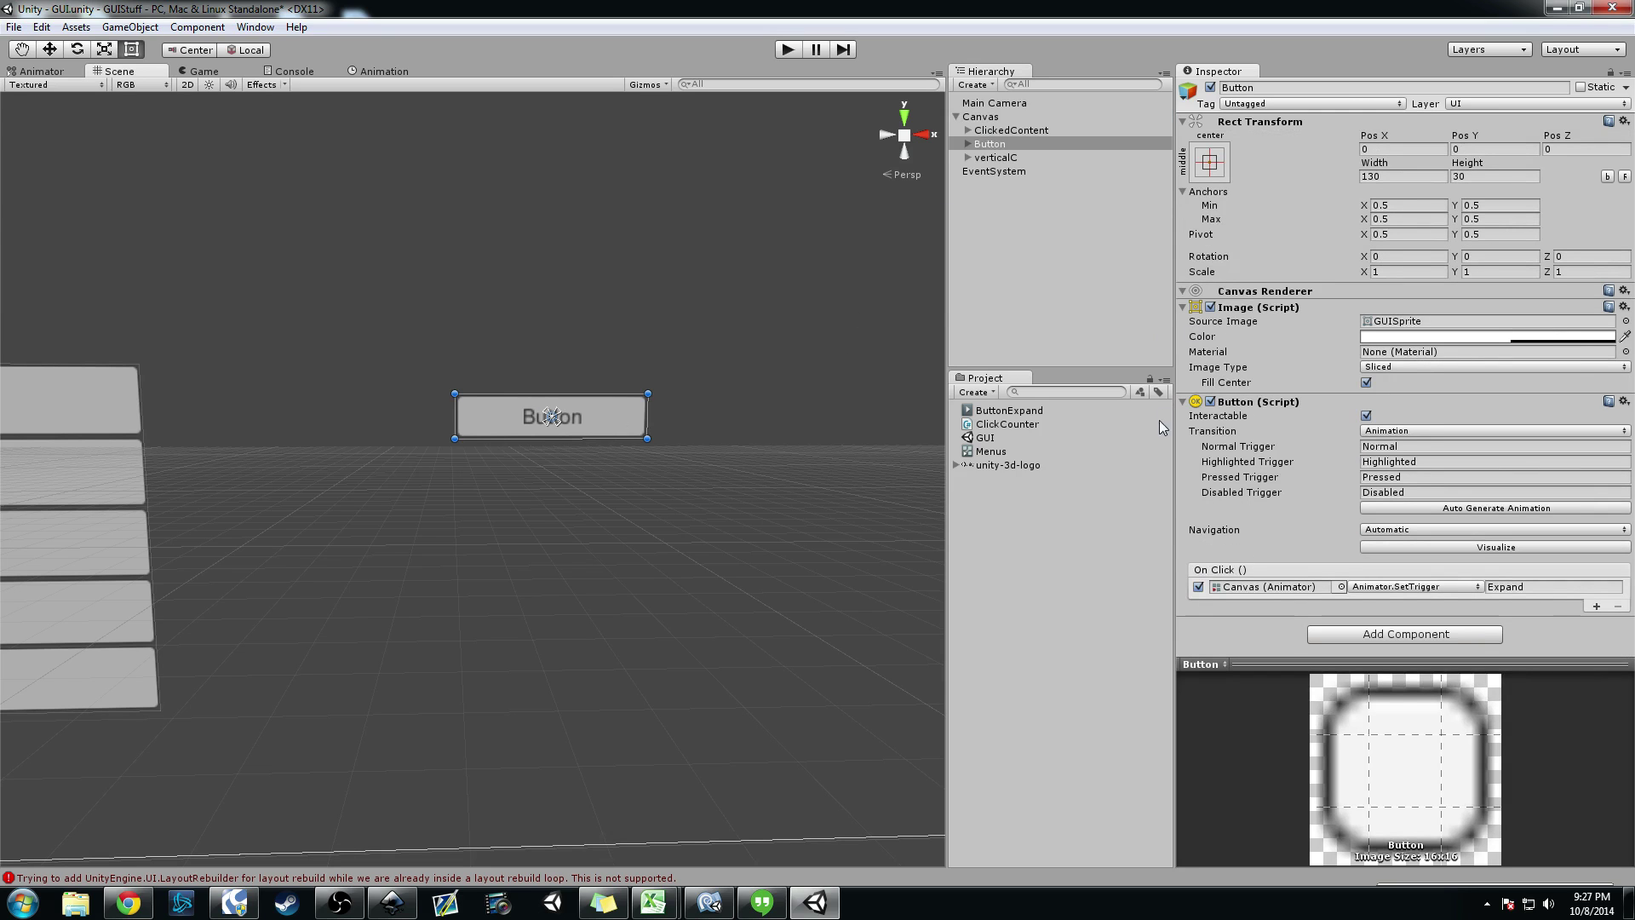
click(1021, 413)
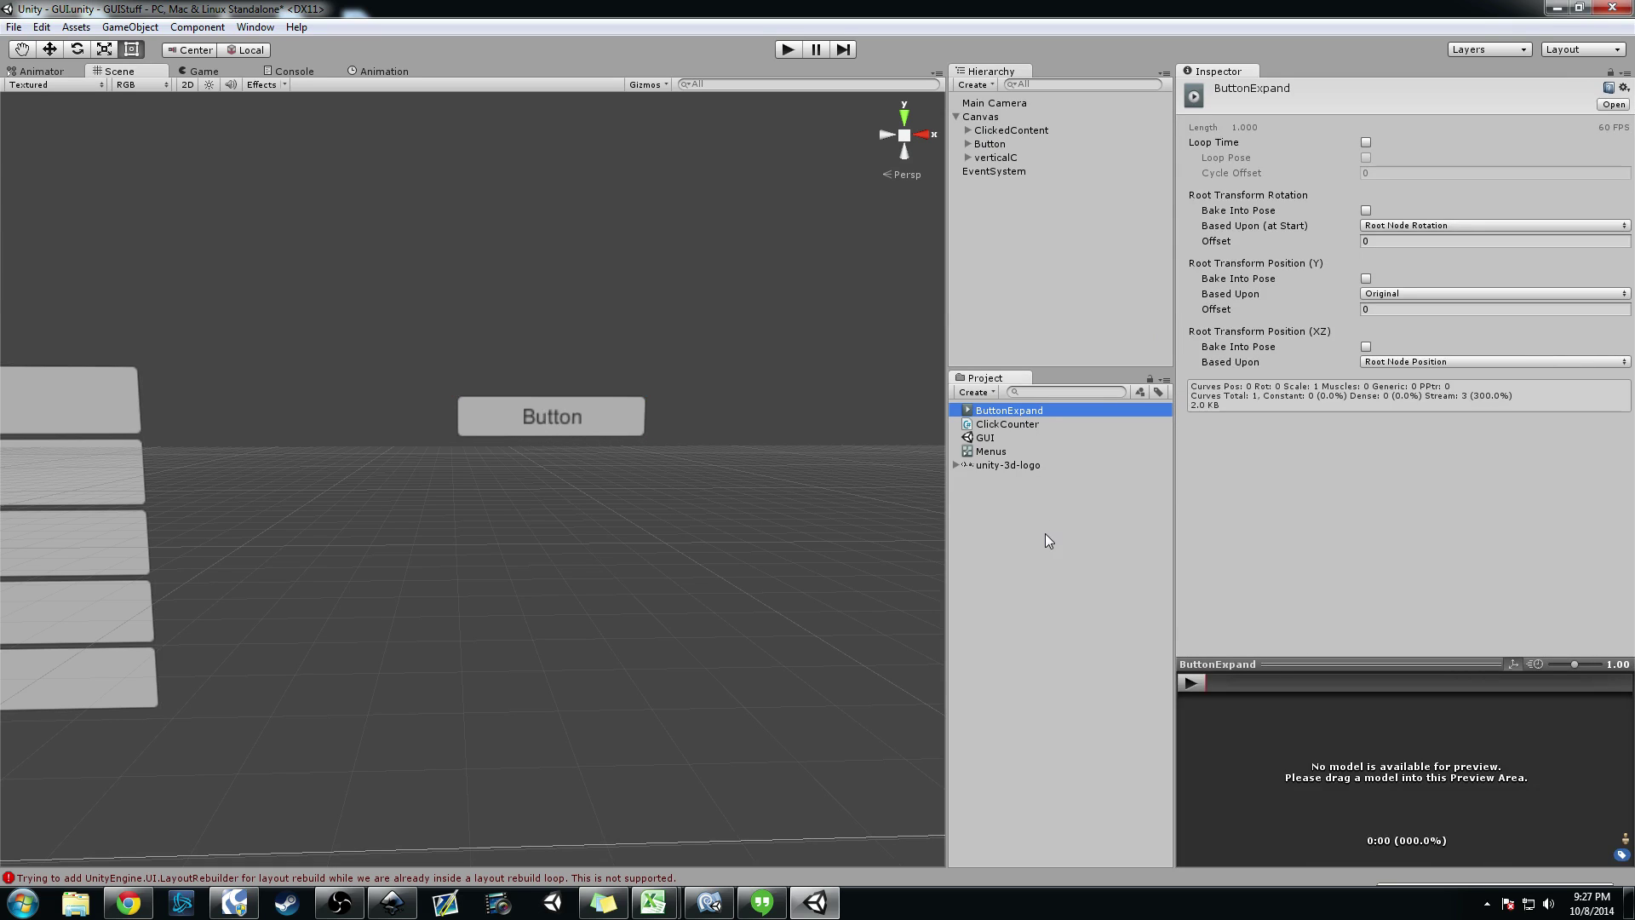
Step: View the Menus controller's ButtonExpand state and its Scale keyframes at 0:00, 0:30 and 1:00
click(993, 452)
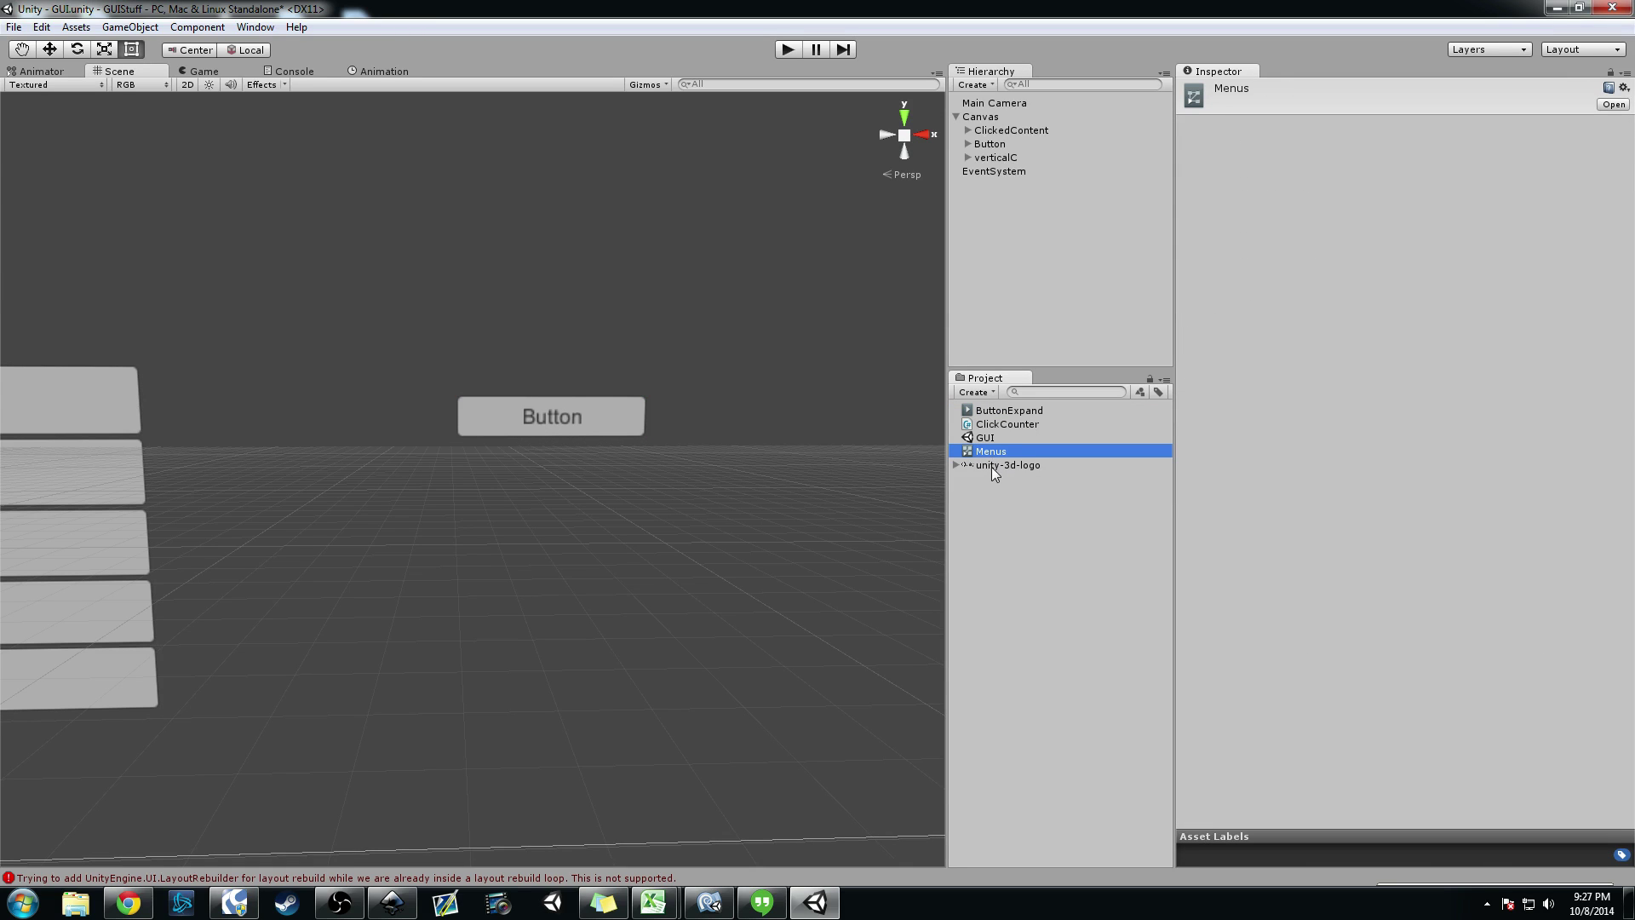
click(39, 71)
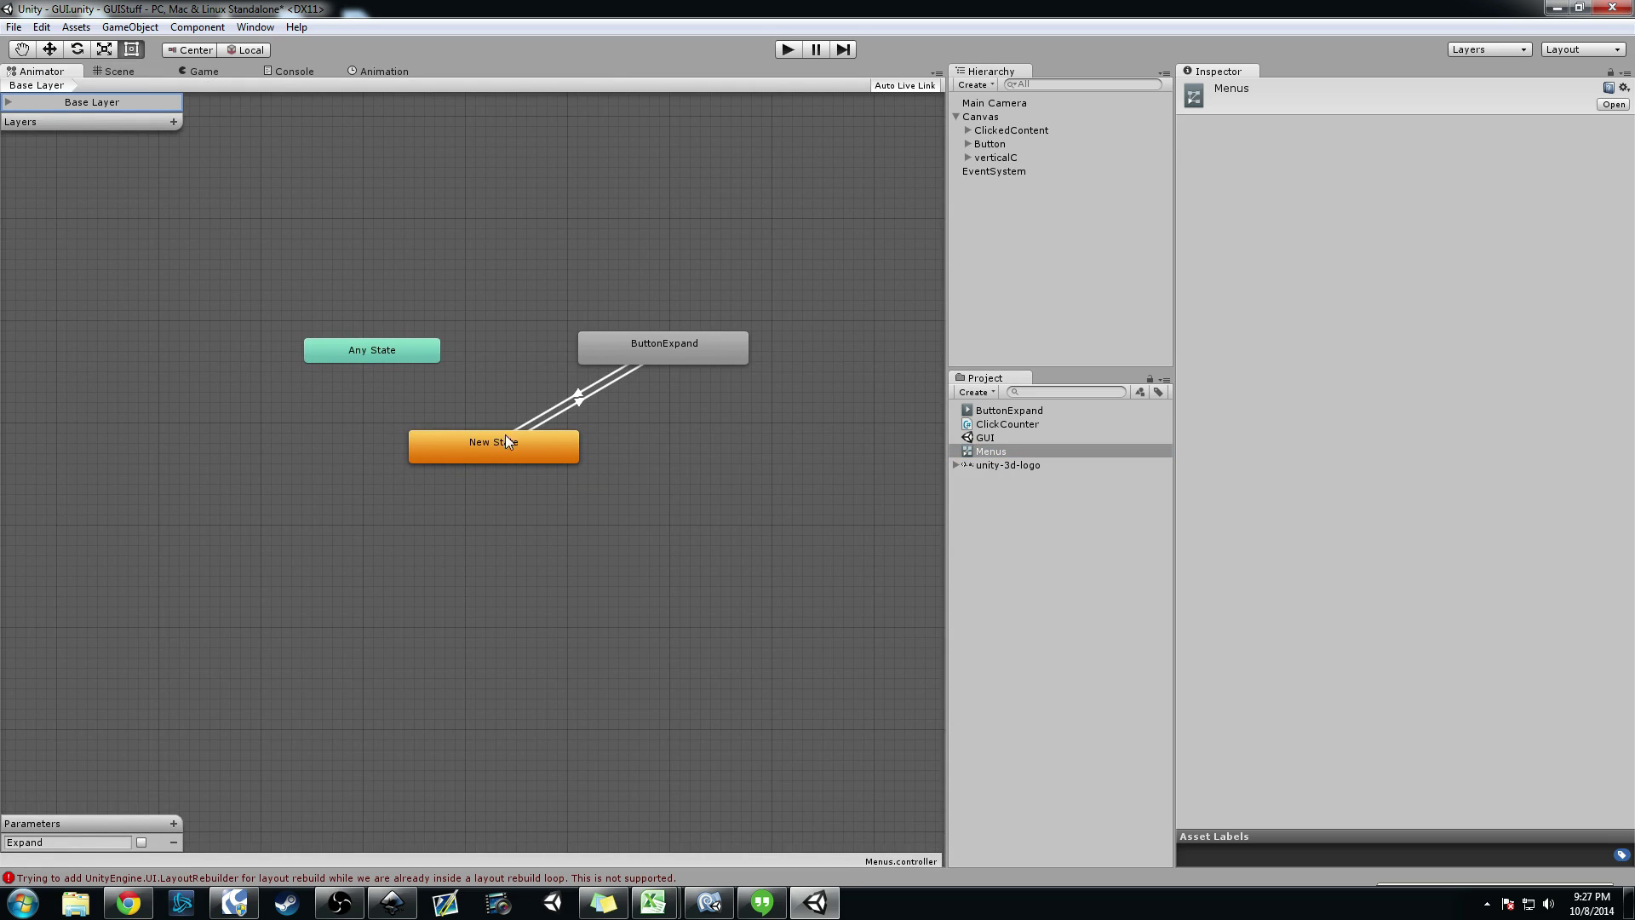
click(679, 356)
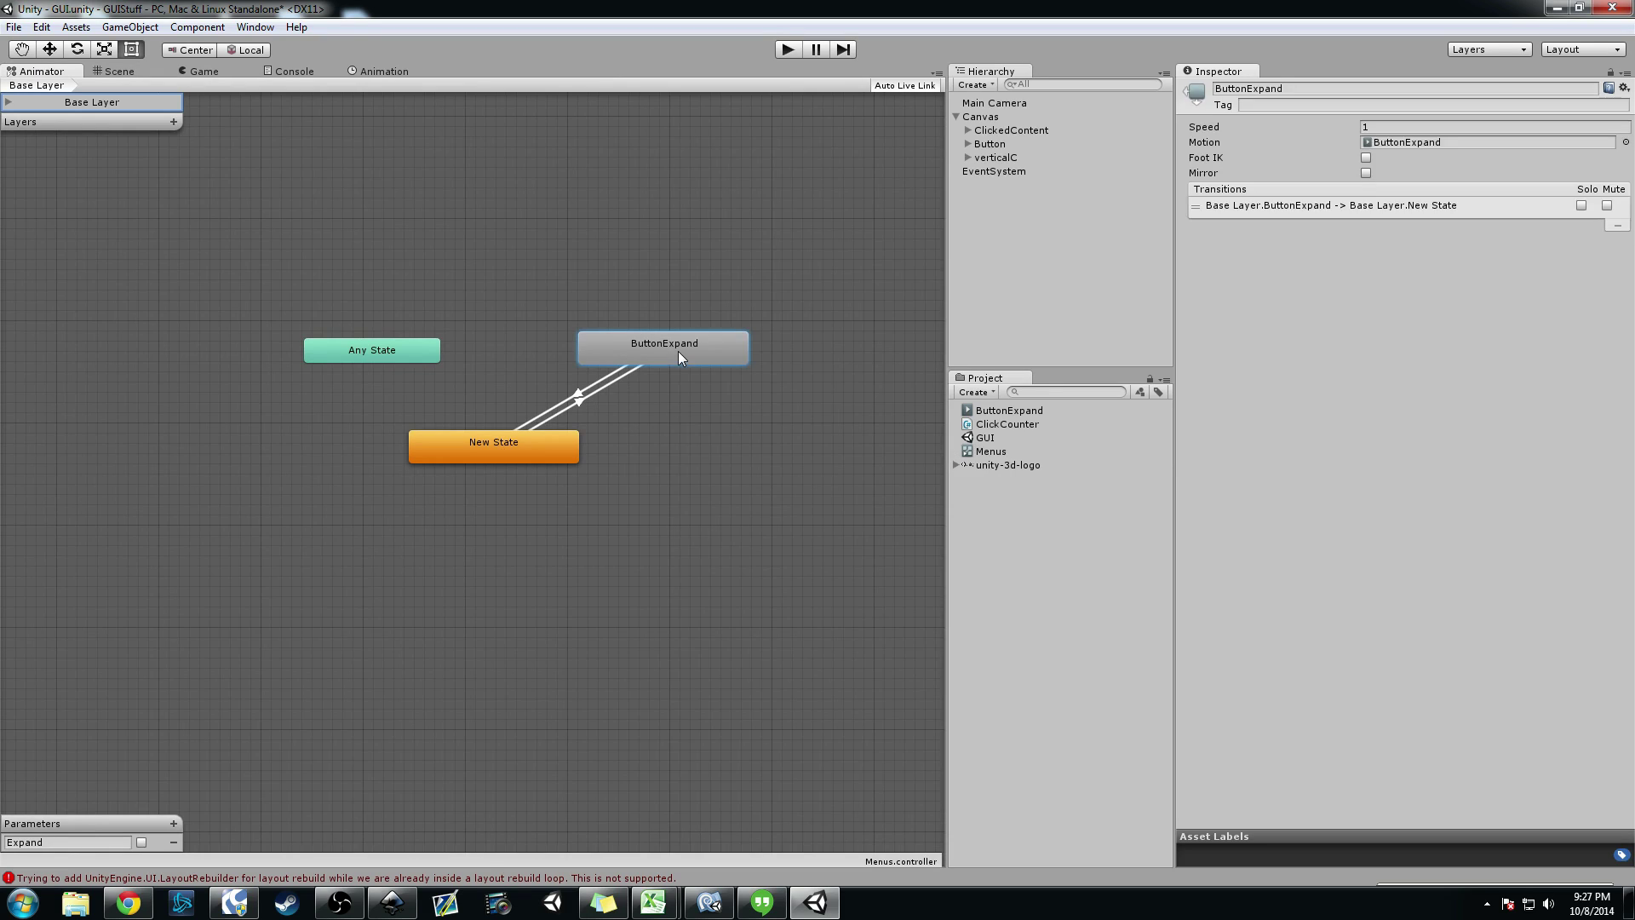
click(385, 71)
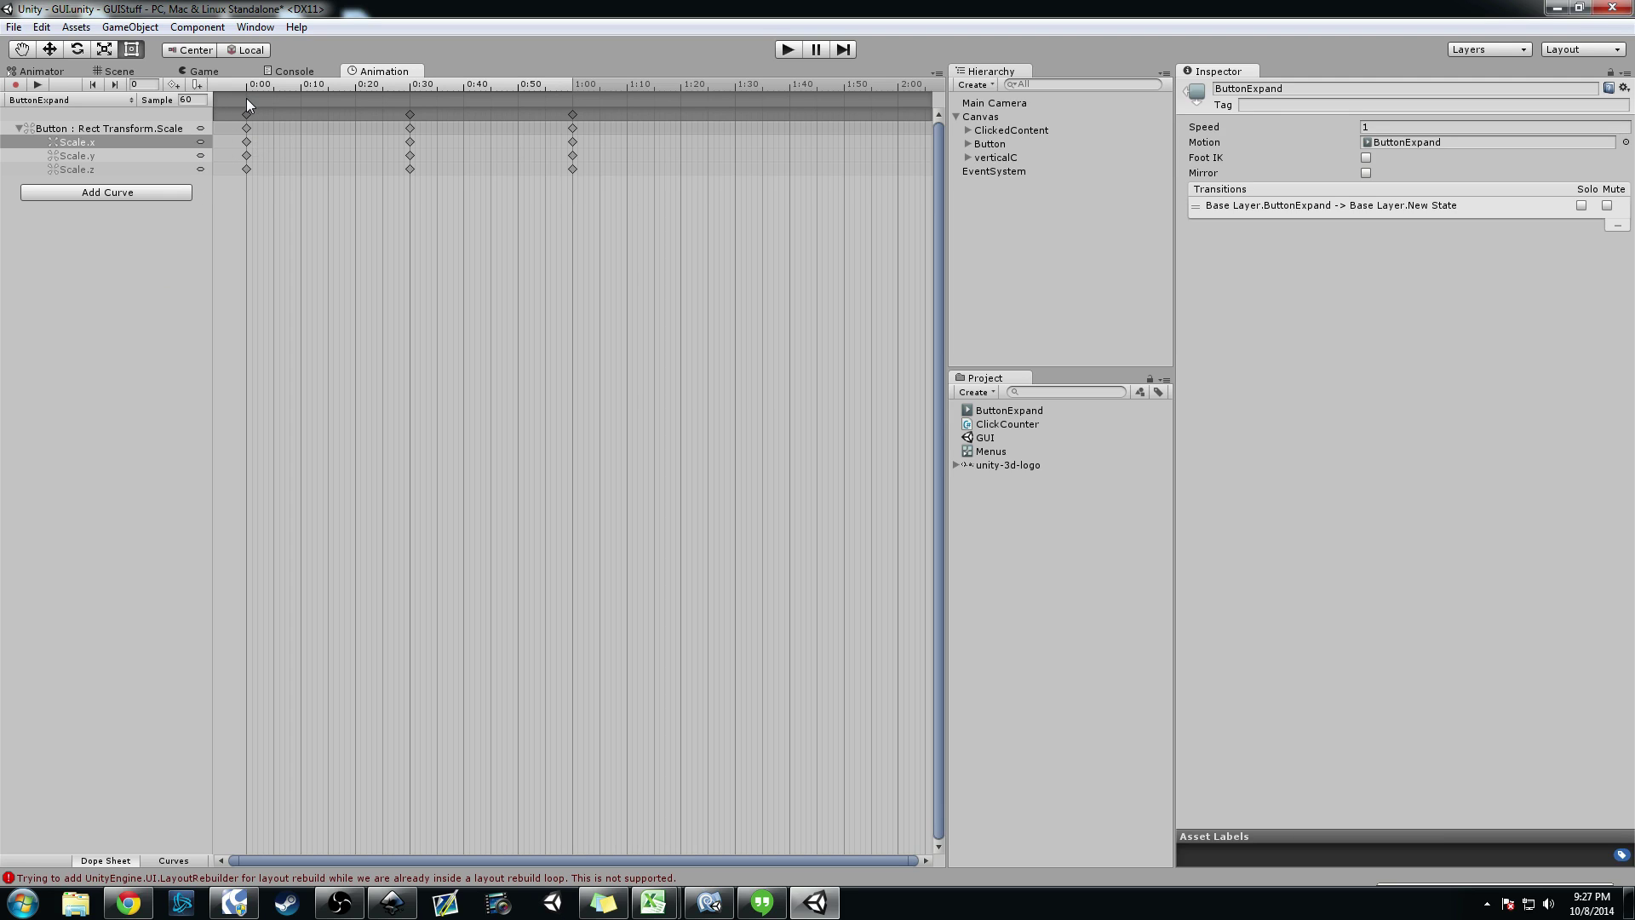
Step: Show the Menus state graph and confirm the Canvas's Animator uses Menus as its controller
click(34, 71)
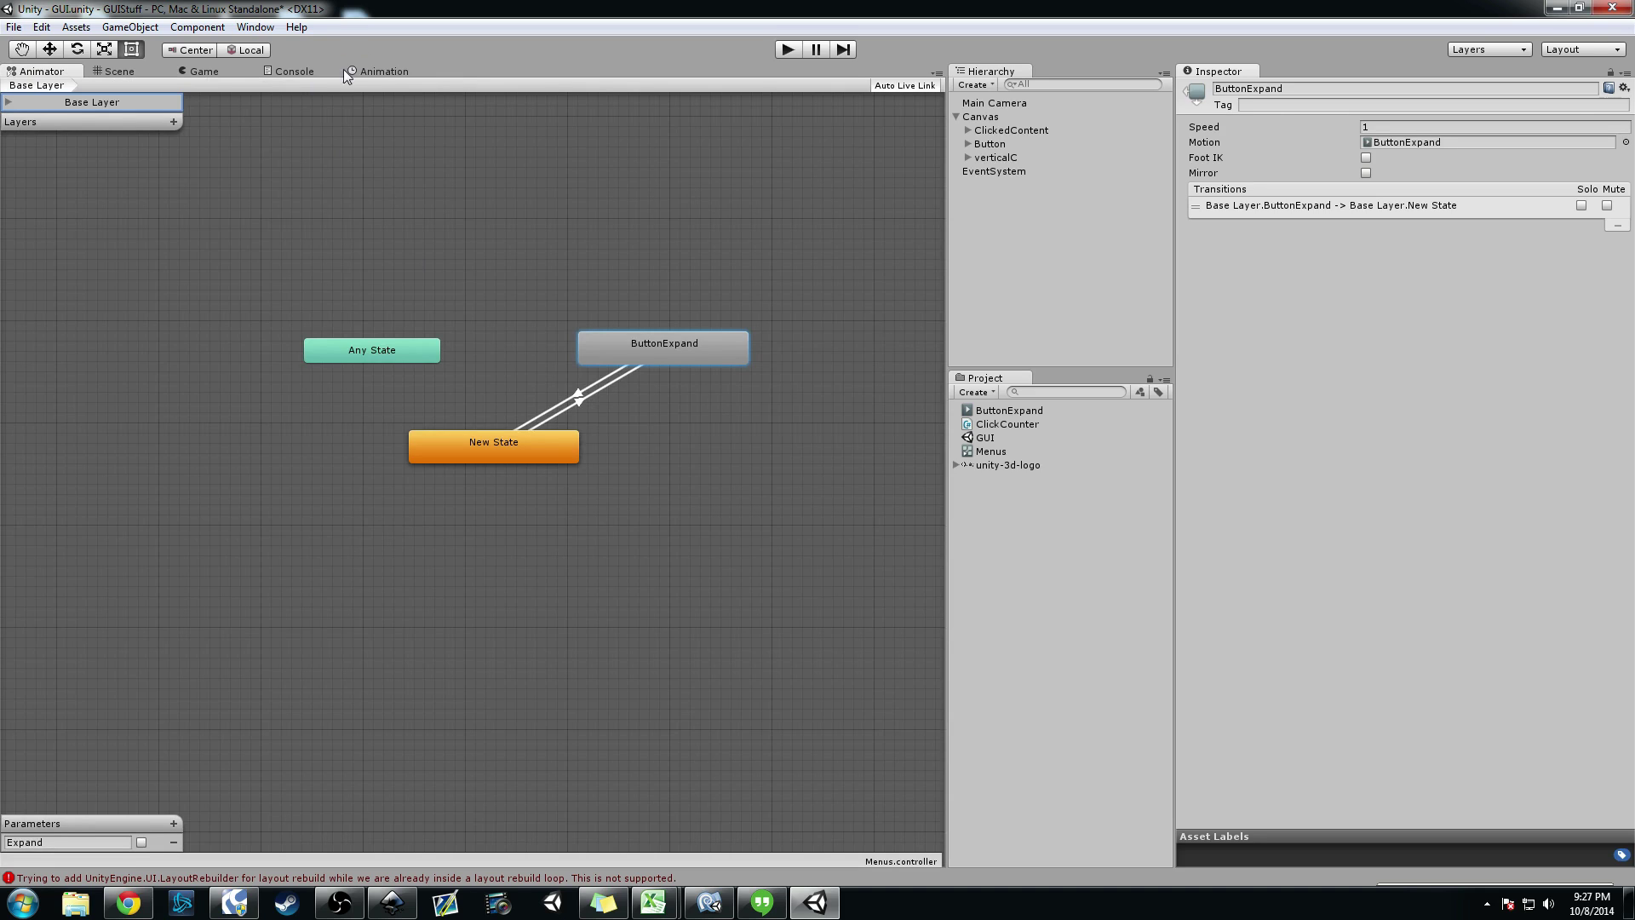
click(1000, 452)
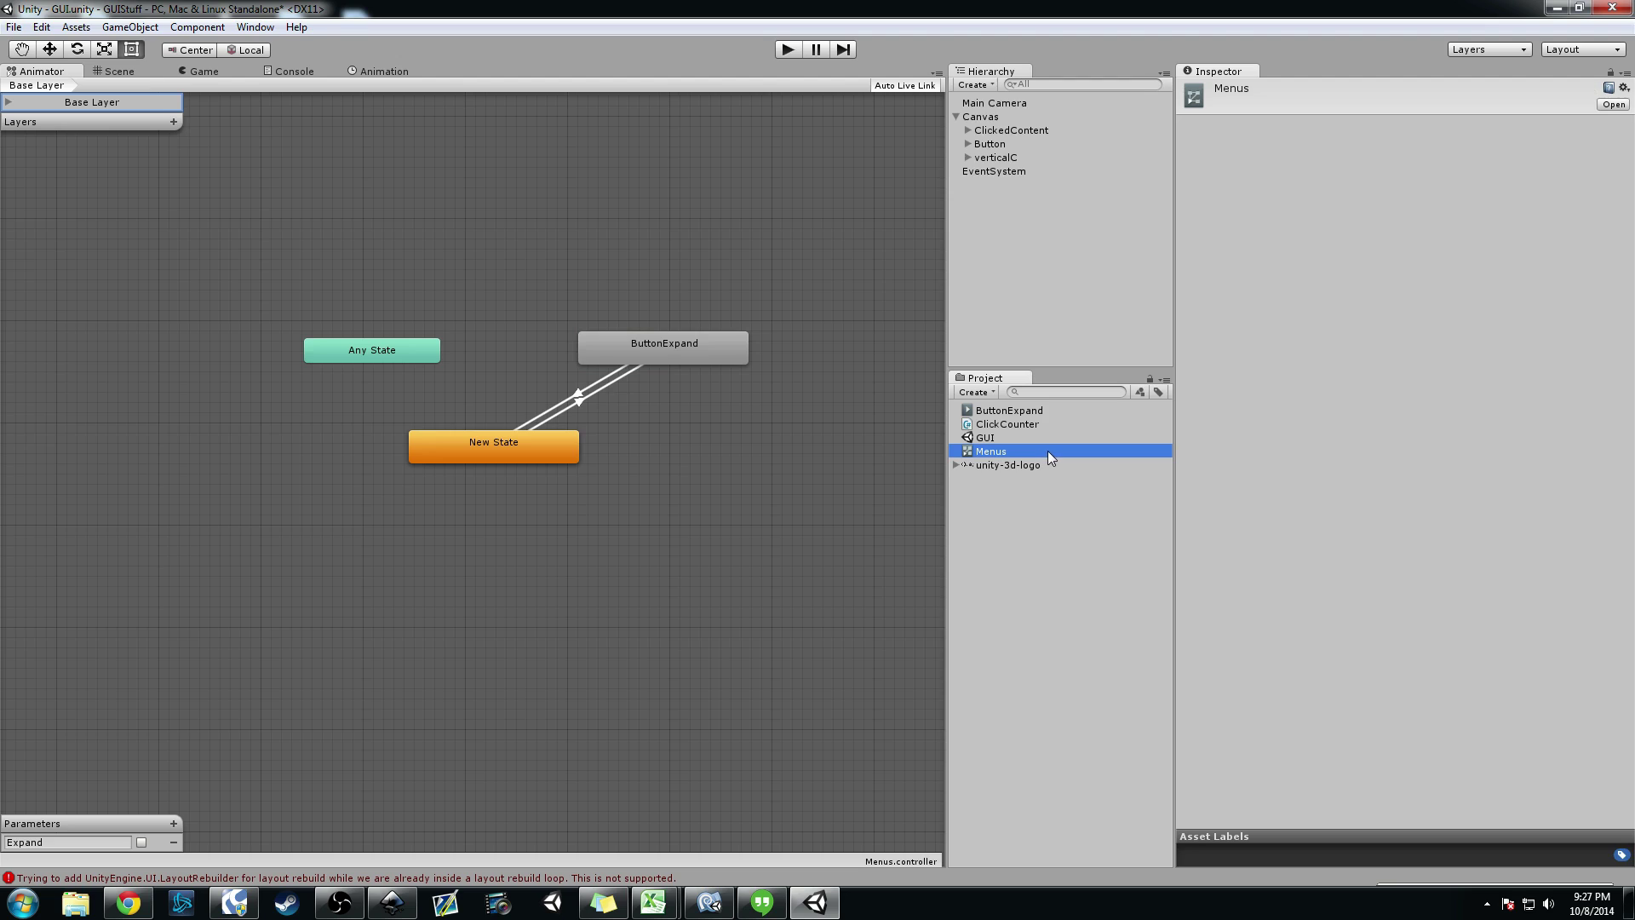
click(982, 119)
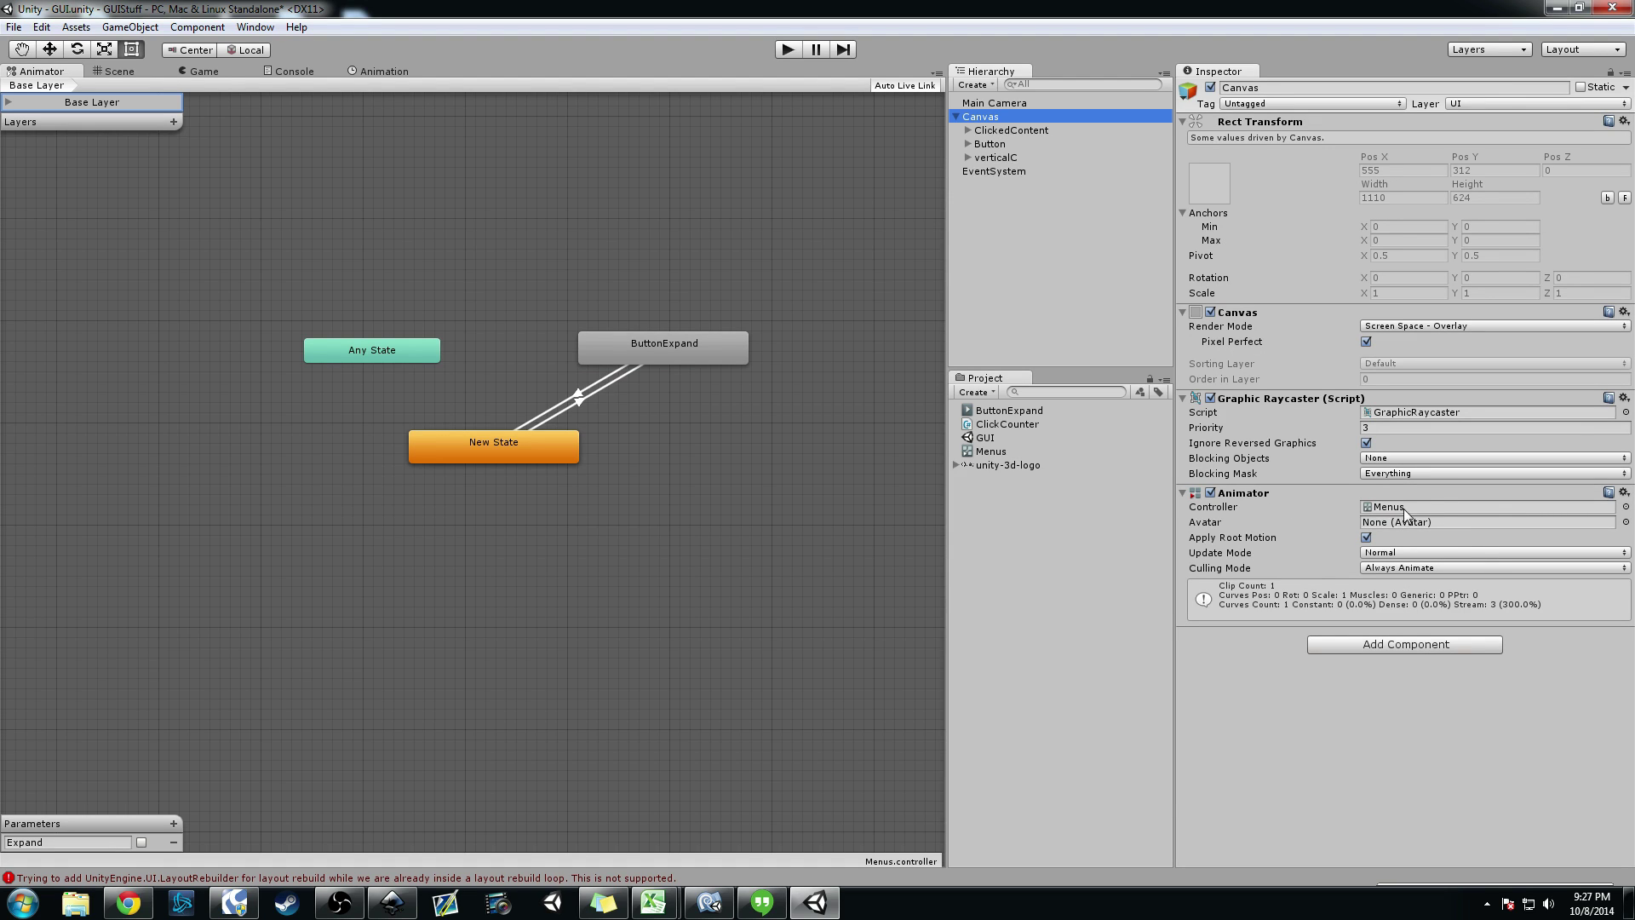
Step: Compare the Button's click event setting the Expand trigger with the graph's Expand parameter
click(984, 144)
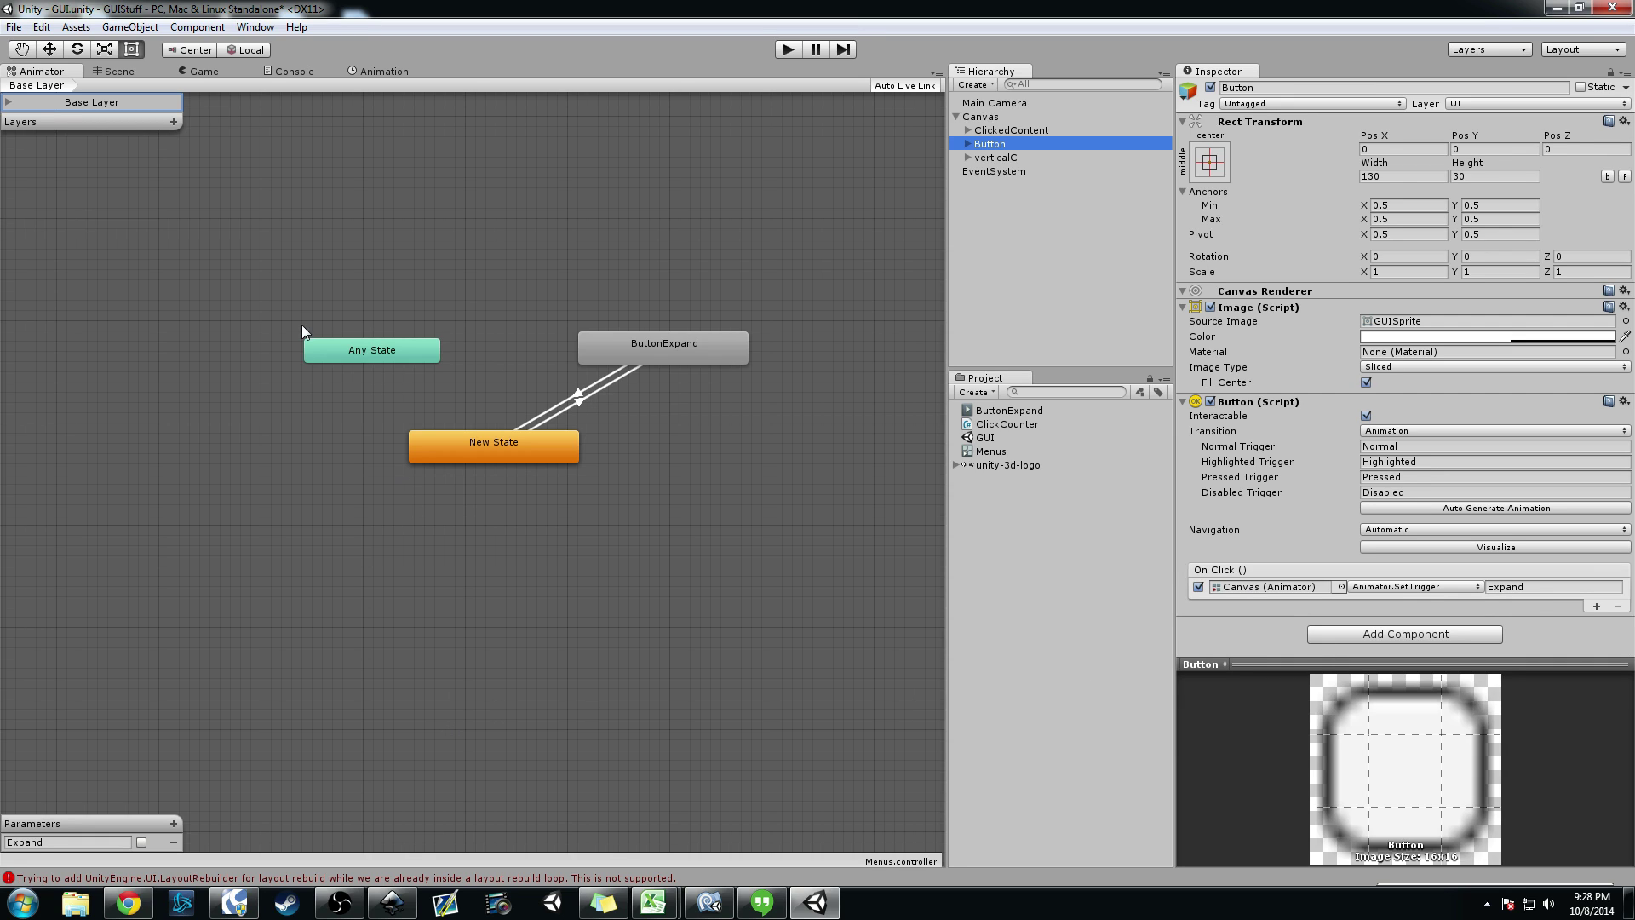
click(172, 825)
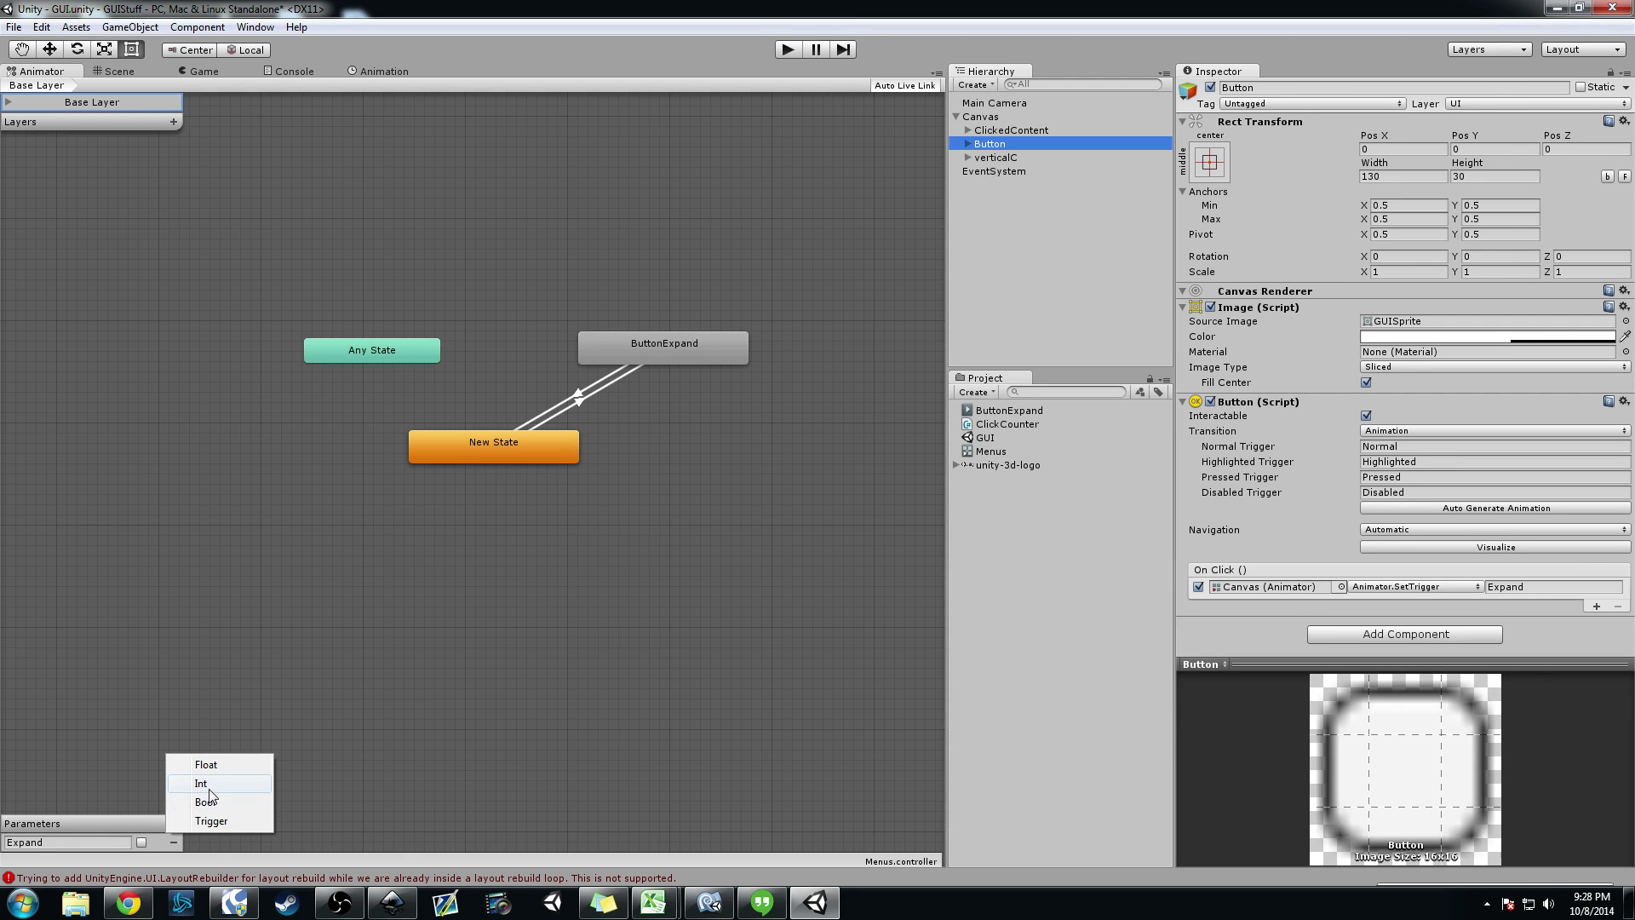
click(421, 771)
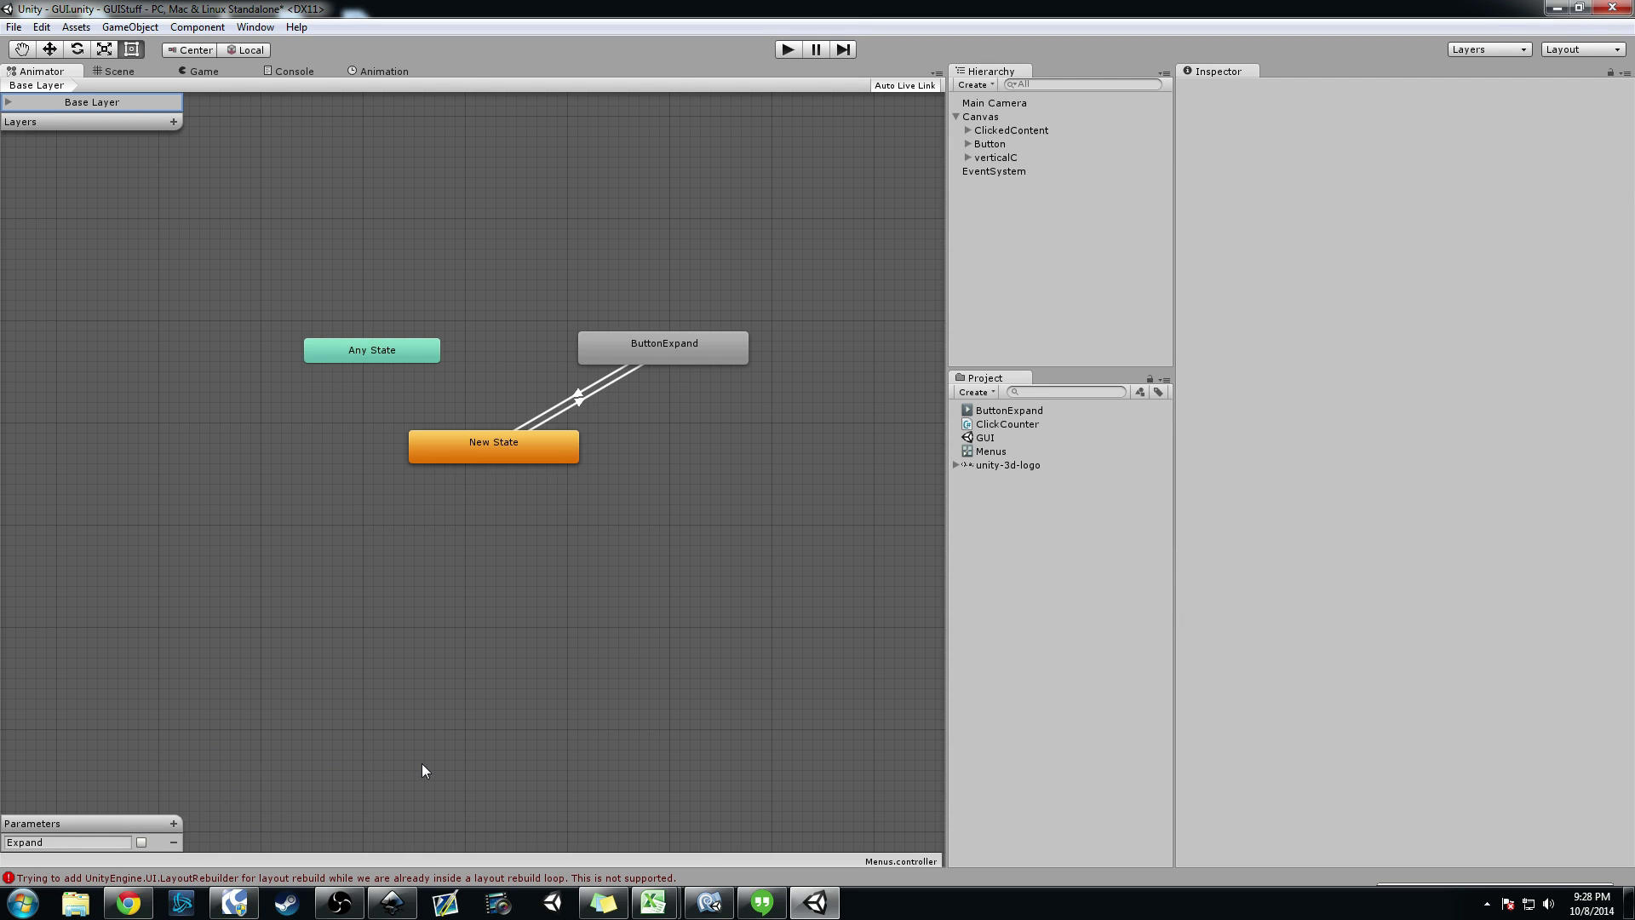
double_click(77, 839)
click(989, 144)
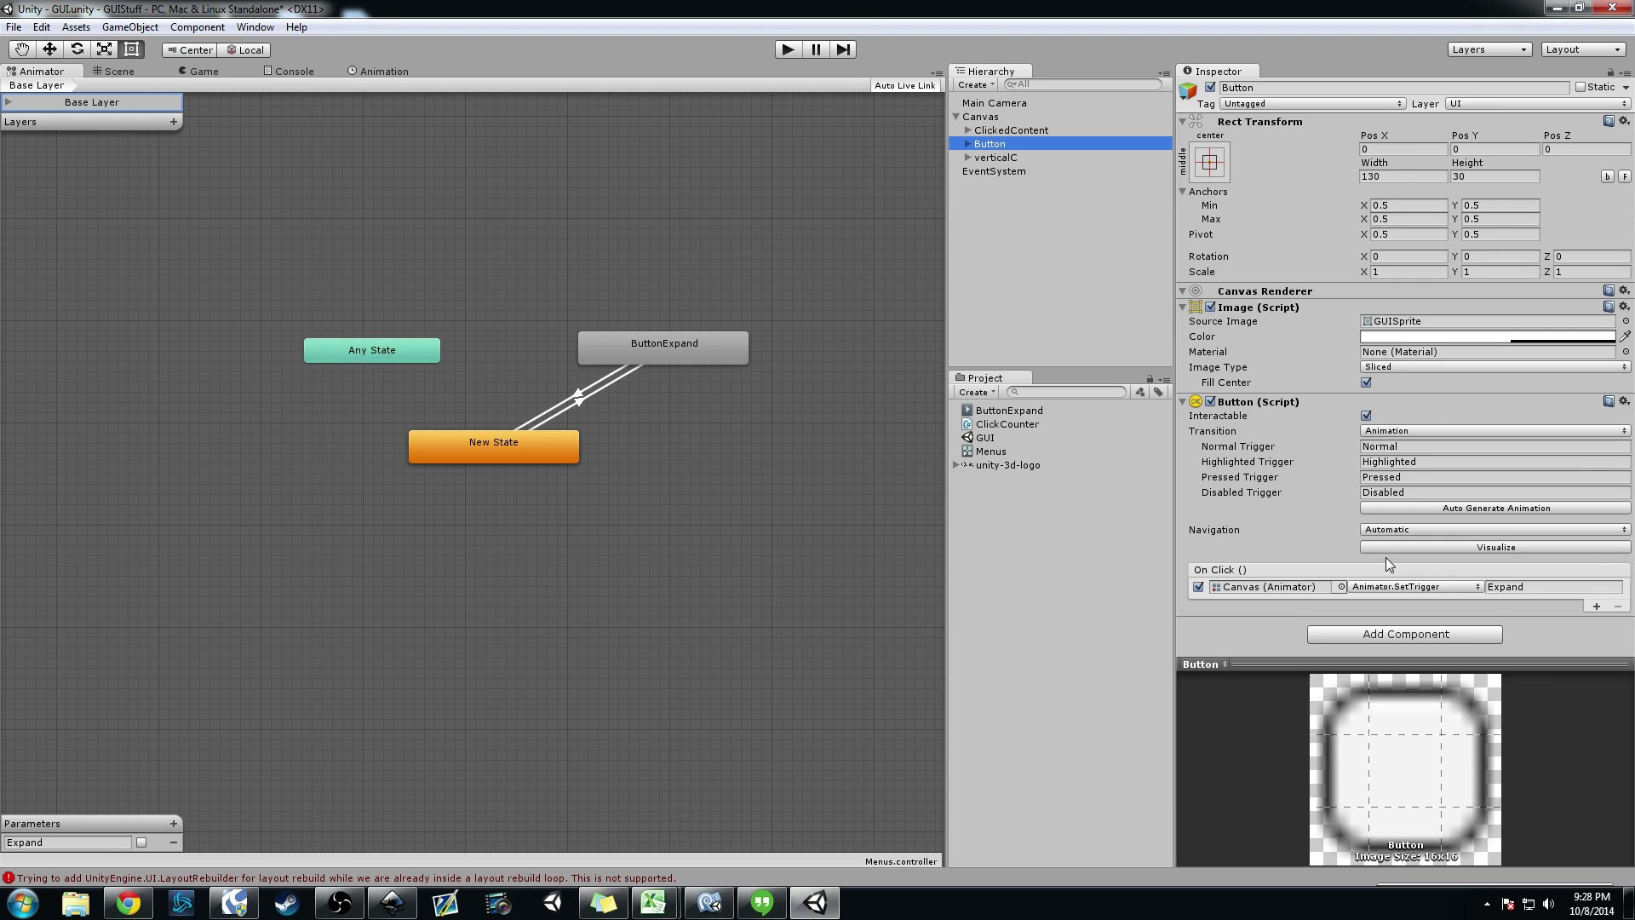
click(170, 70)
Step: Play the scene and press the centre and stacked buttons, expanding the button and raising the counter to 60
click(791, 50)
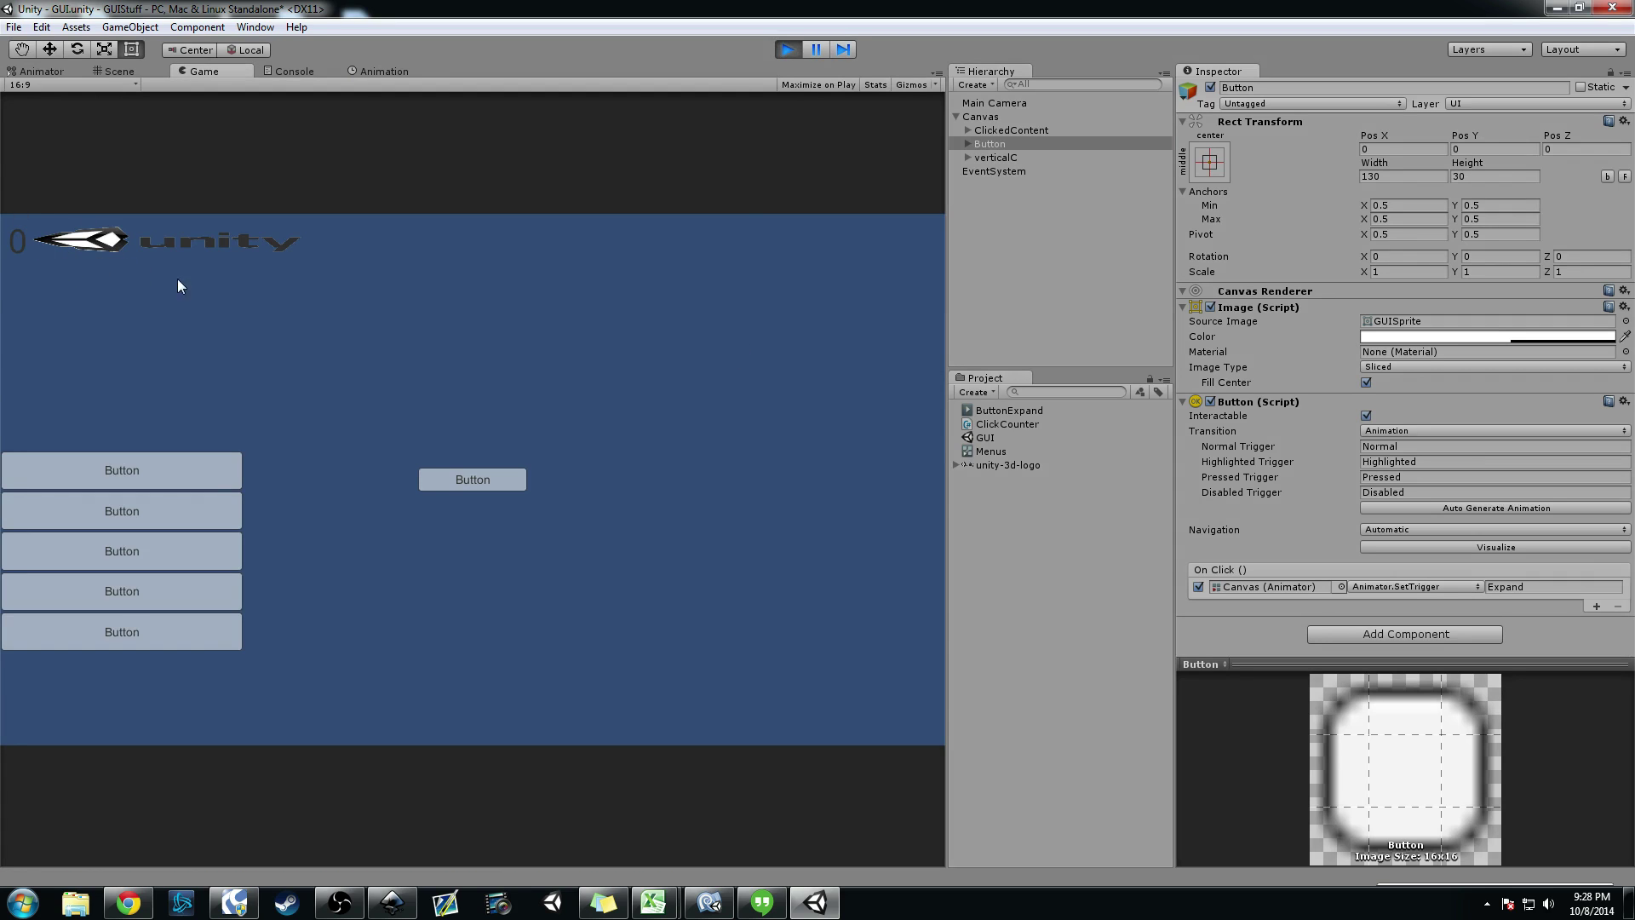
click(451, 483)
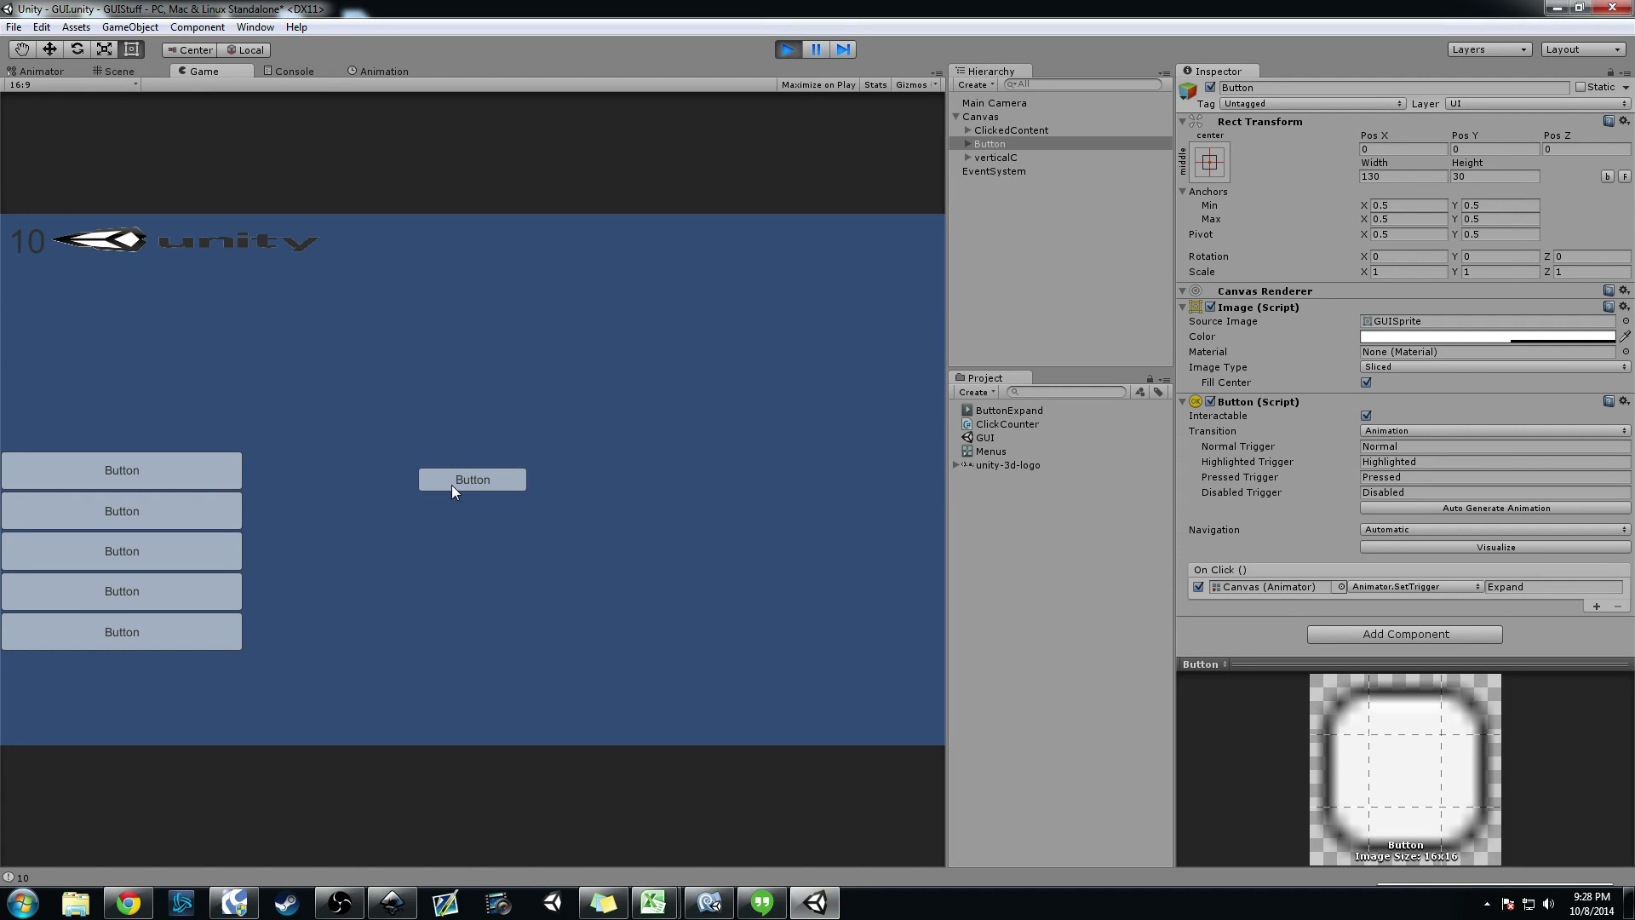
click(451, 483)
click(451, 484)
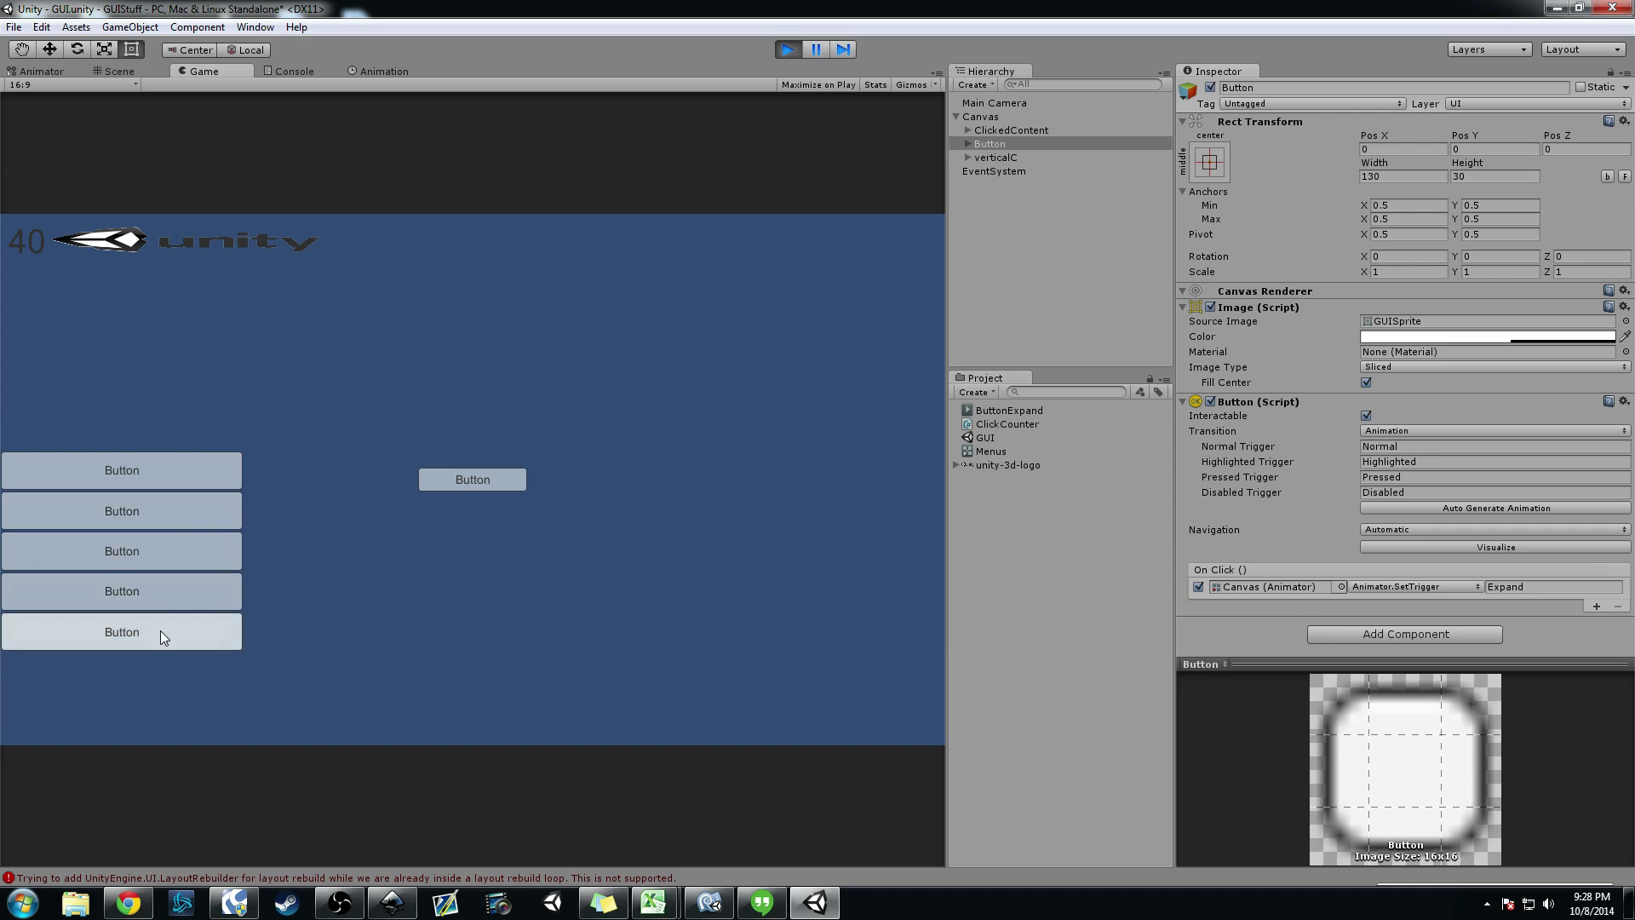
click(155, 483)
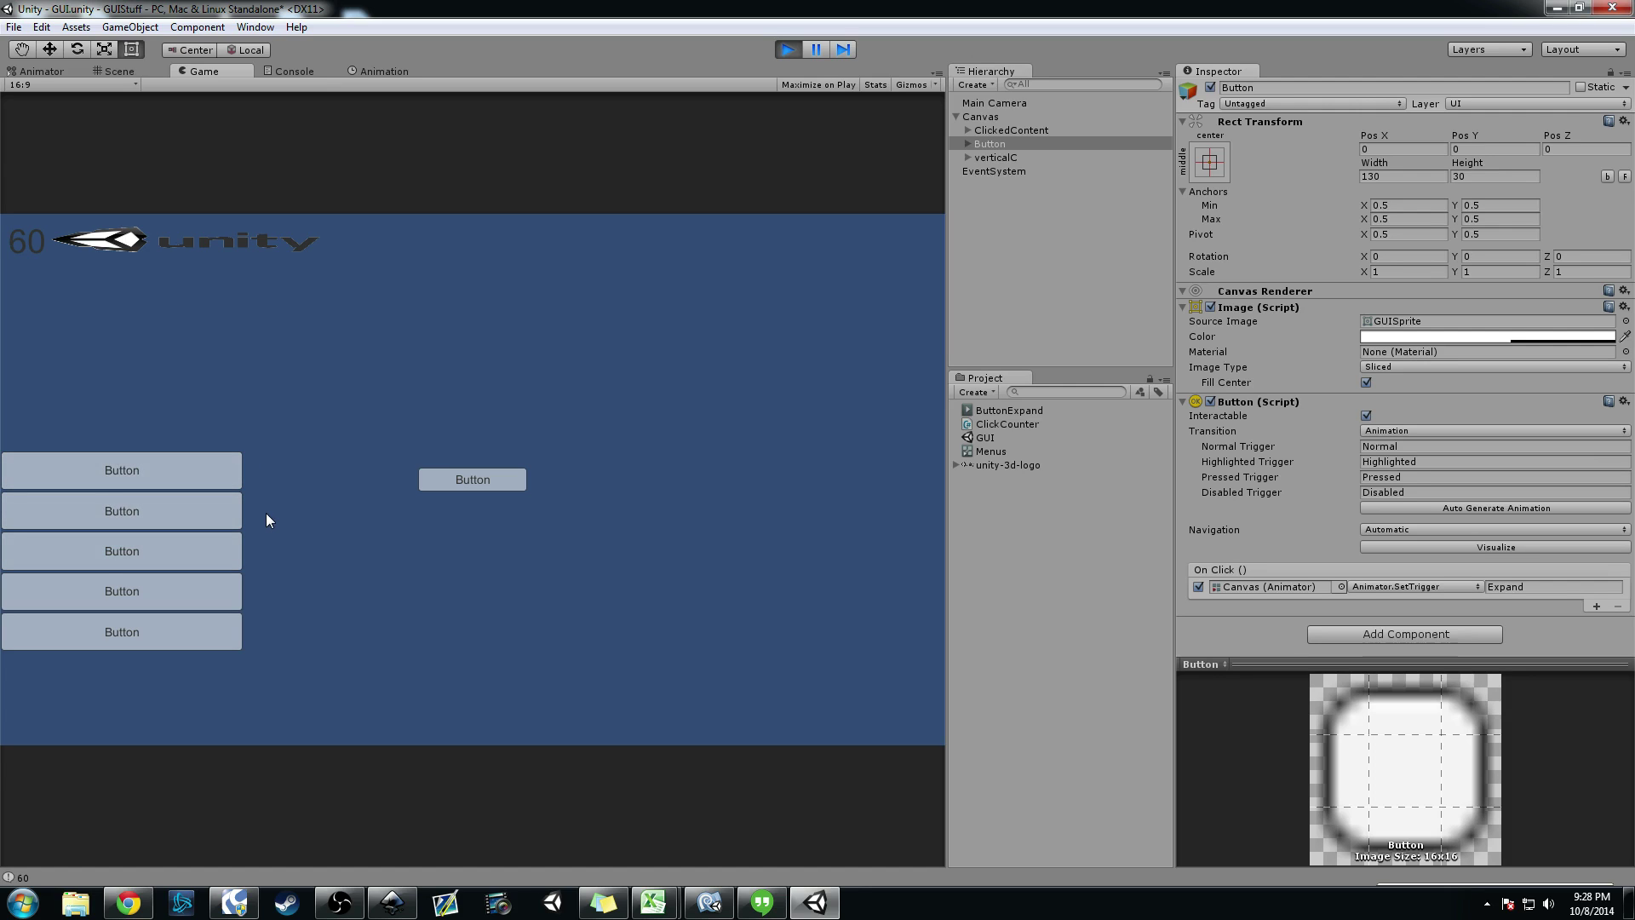
click(1005, 160)
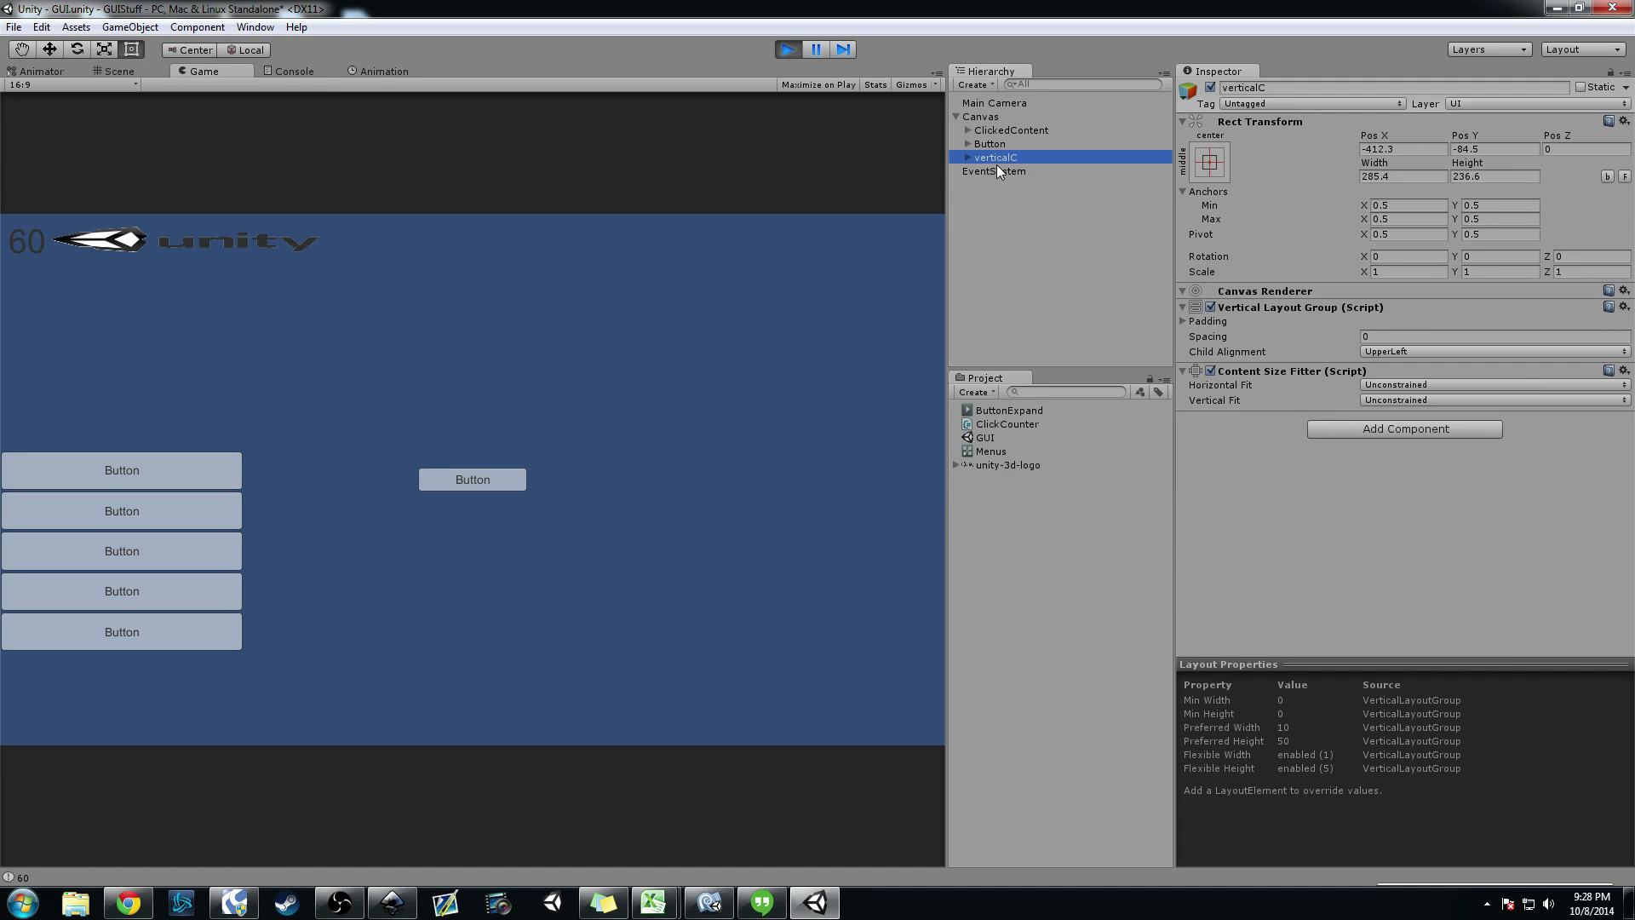
Step: Refocus the running game so the counter keeps climbing past 840
click(748, 216)
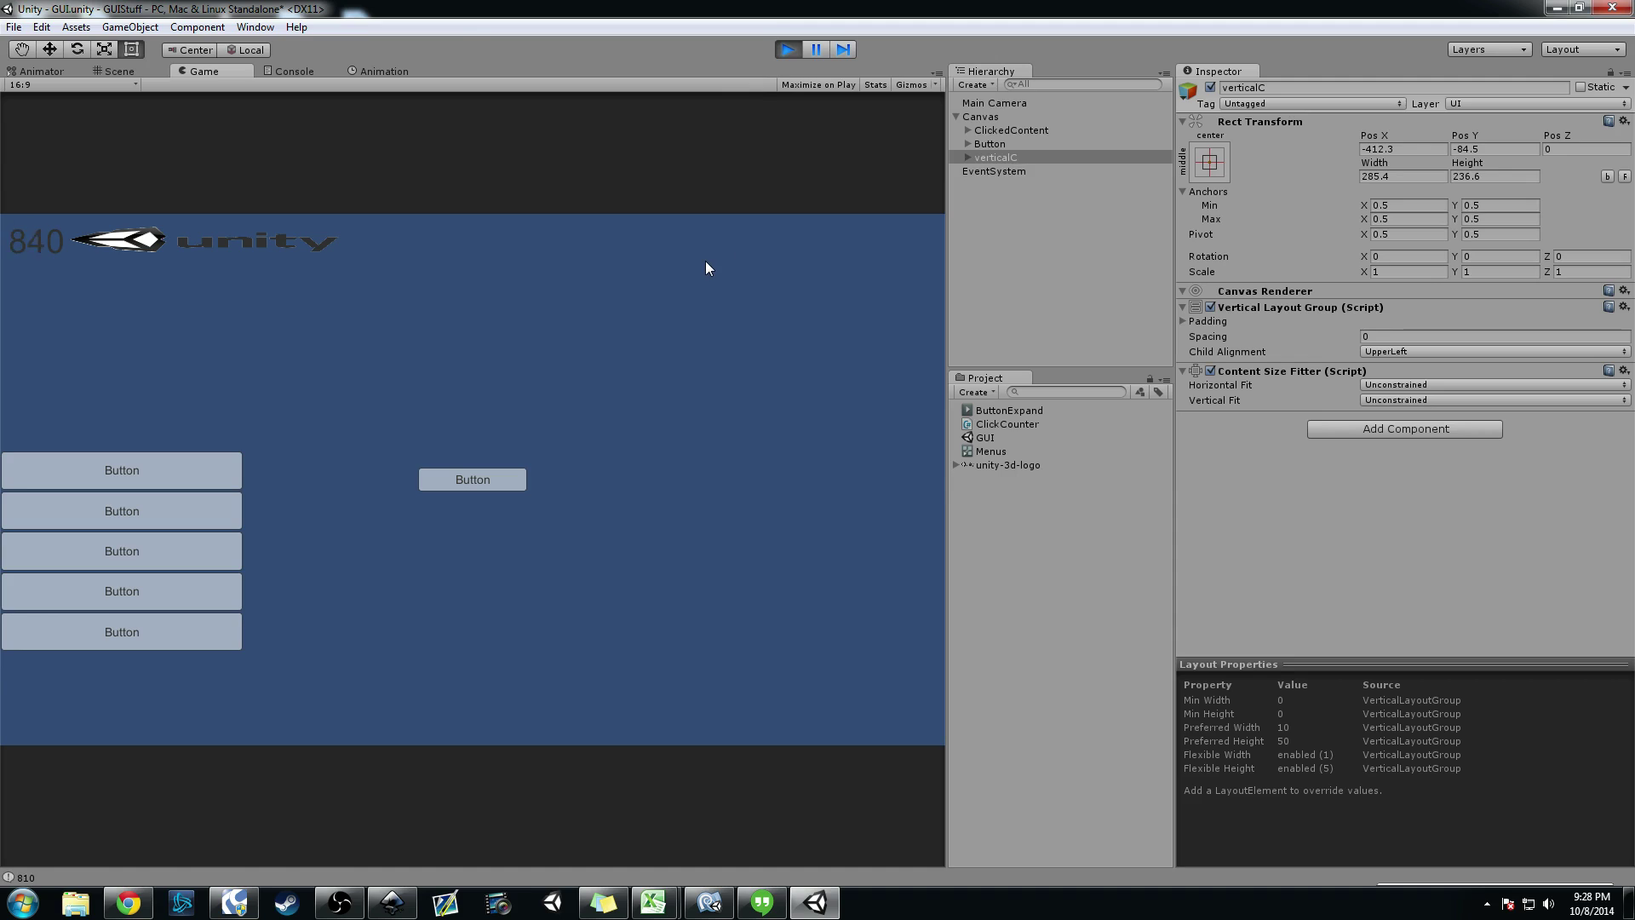